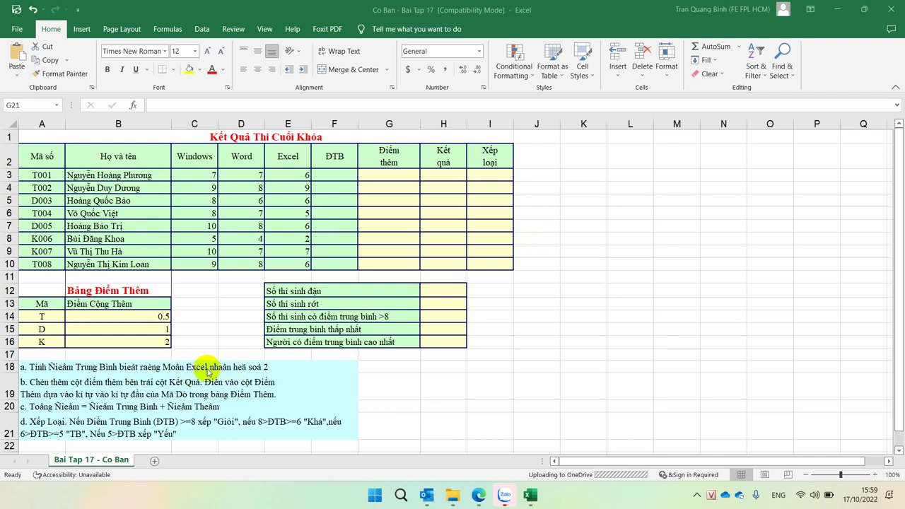
Enter =SUM(C3,D3,E3*2)/4 in F3 so the first student averages 6.5.
left_click(326, 175)
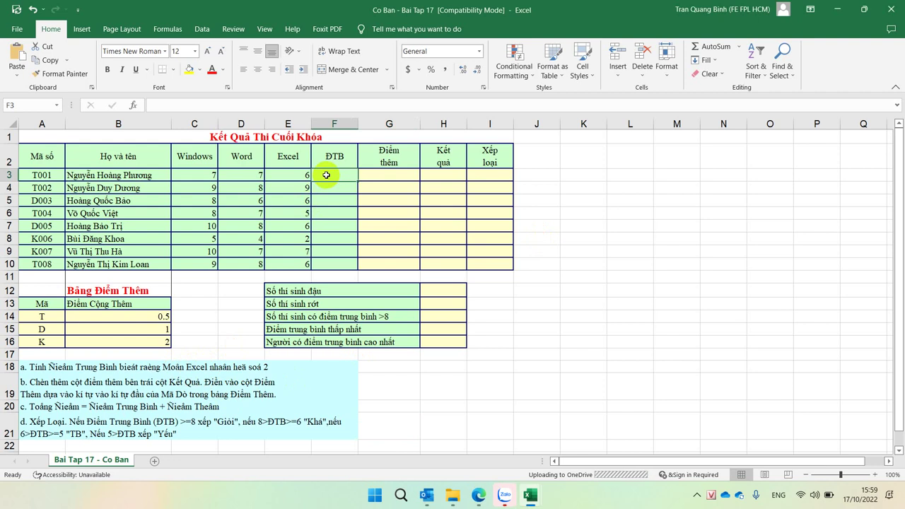
type("=")
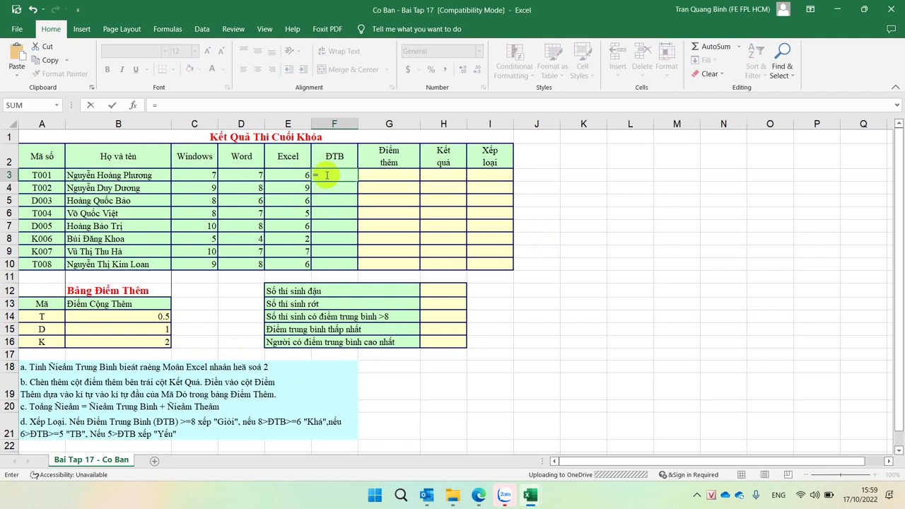
type("sum")
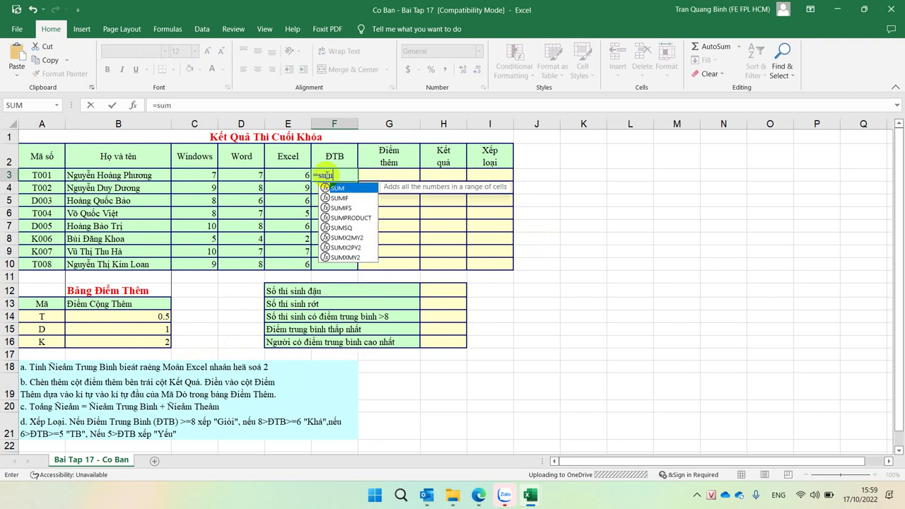
type("(")
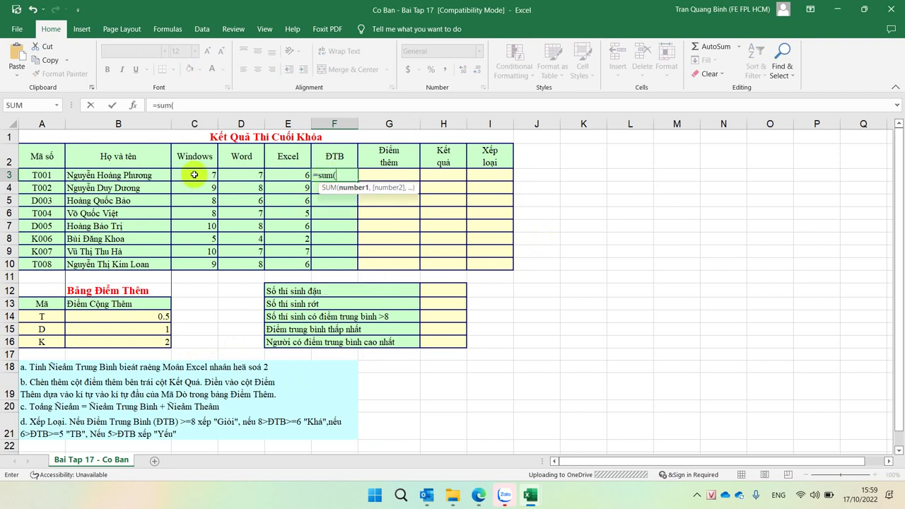
left_click(195, 174)
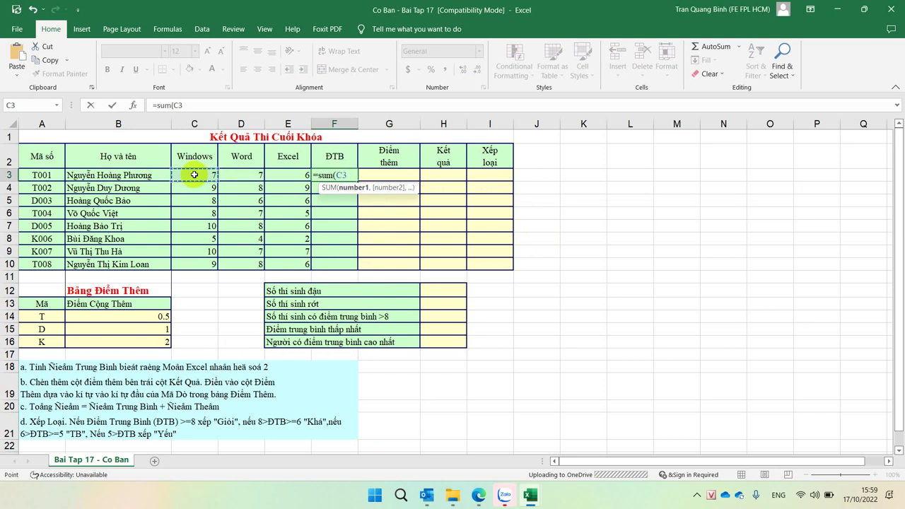
type(",")
left_click(236, 175)
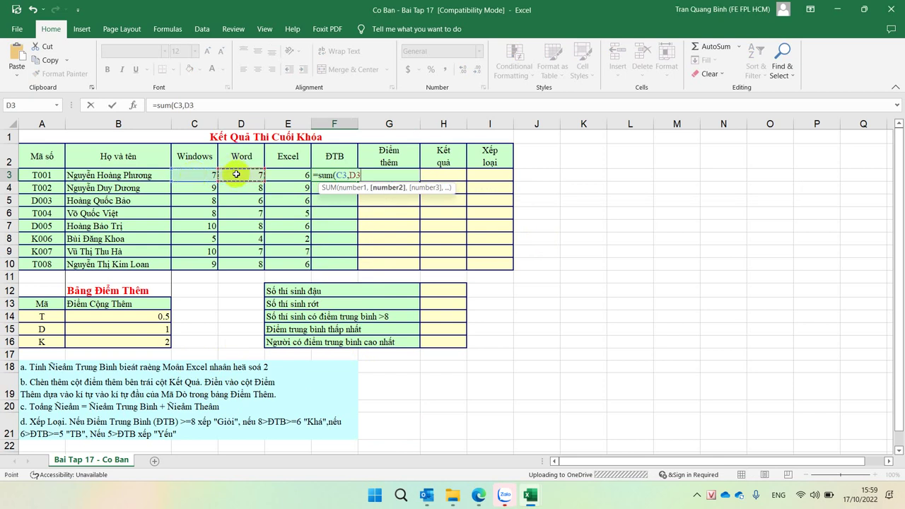
type(",")
left_click(285, 176)
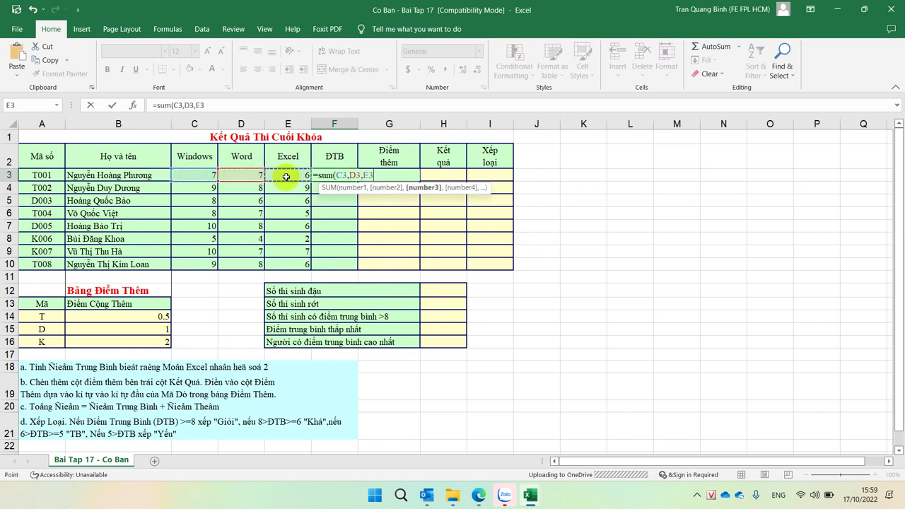
type("*2")
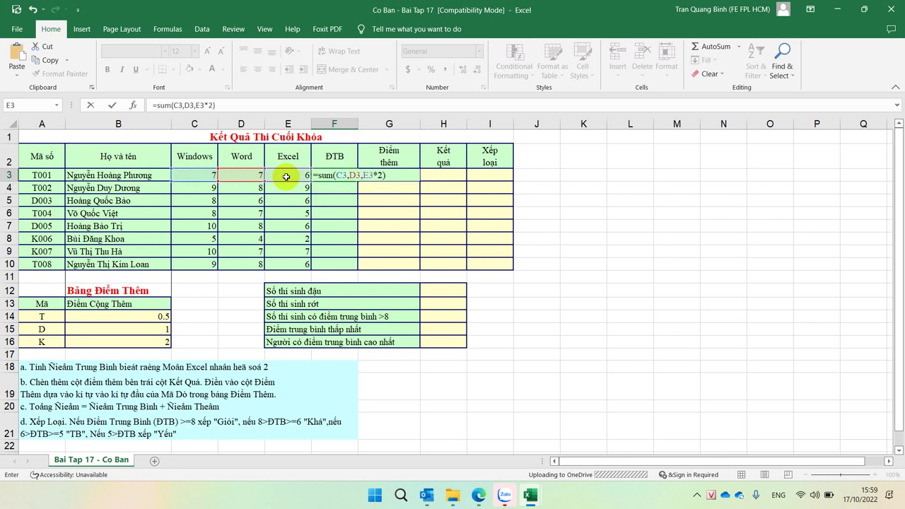
type("/")
type("4")
key("Return")
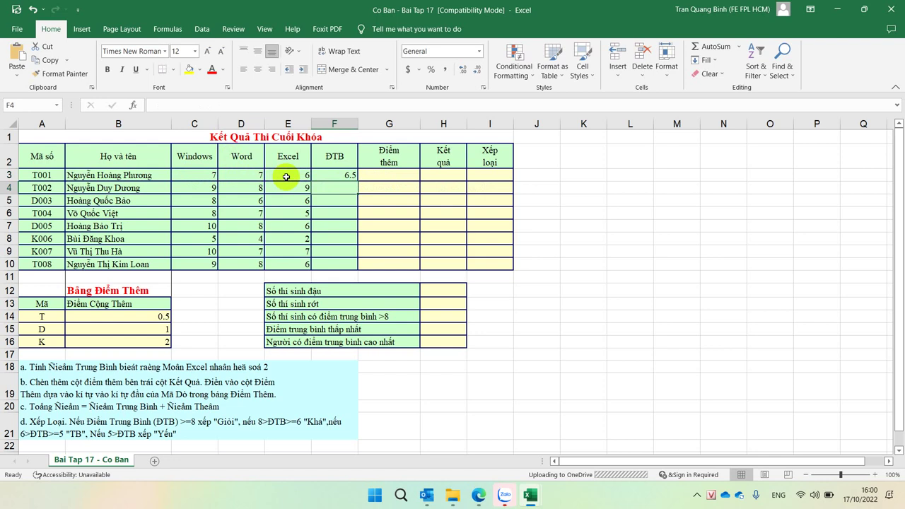
left_click(349, 175)
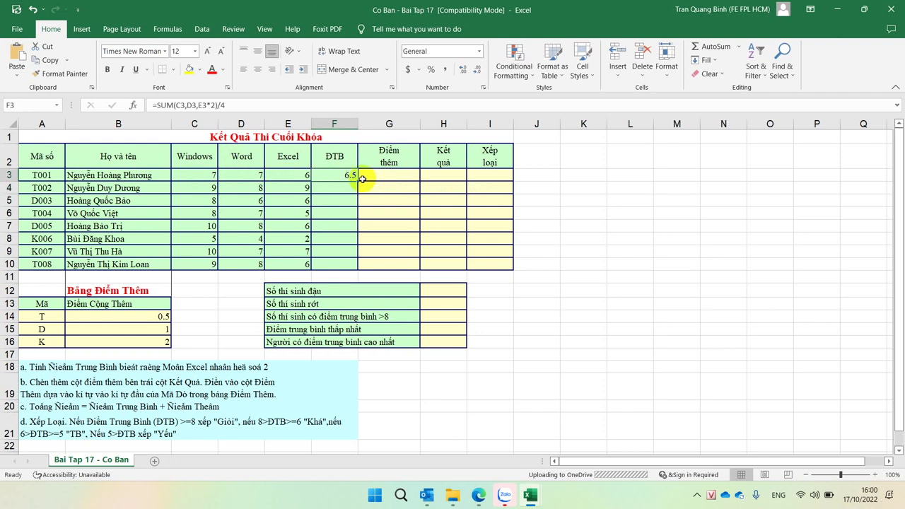
left_click(338, 184)
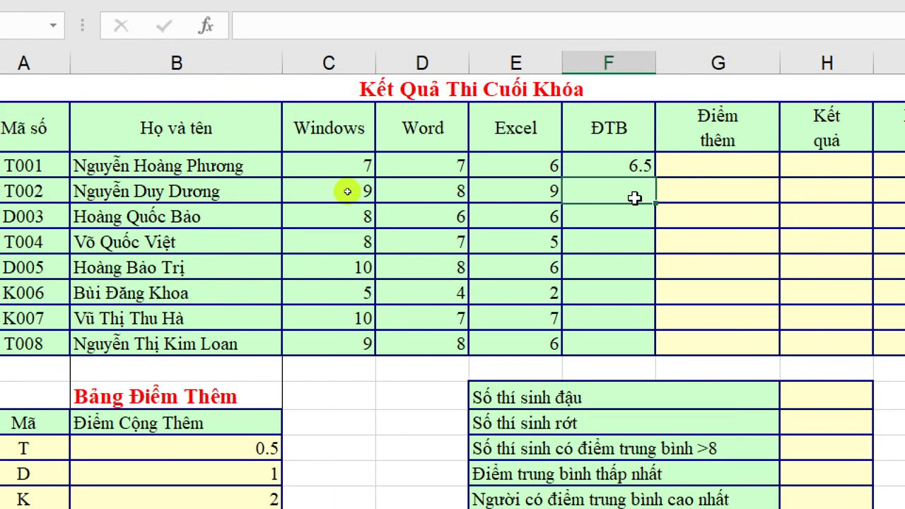
Enter =AVERAGE(C4:E4,E4) in F4, giving the second student an average of 8.75.
type("=")
type("av")
key("Down")
key("Tab")
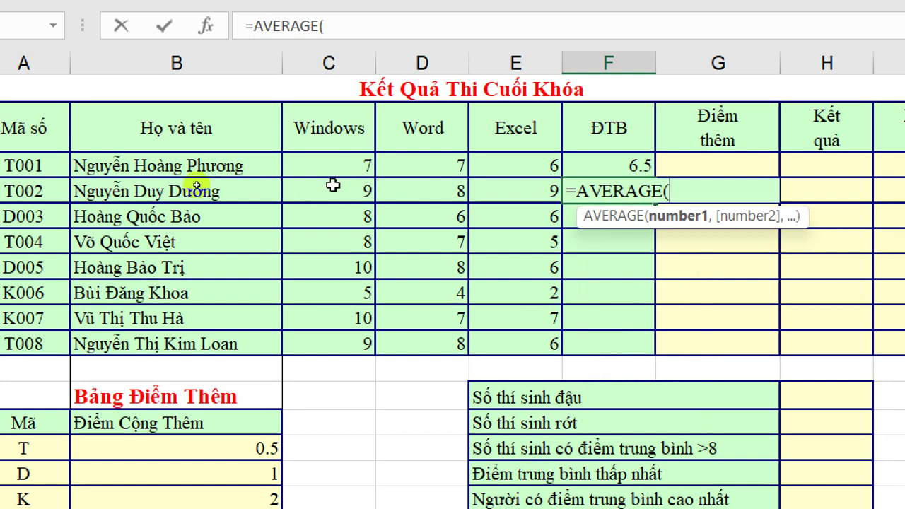
left_click(332, 190)
left_click_drag(332, 189, 504, 191)
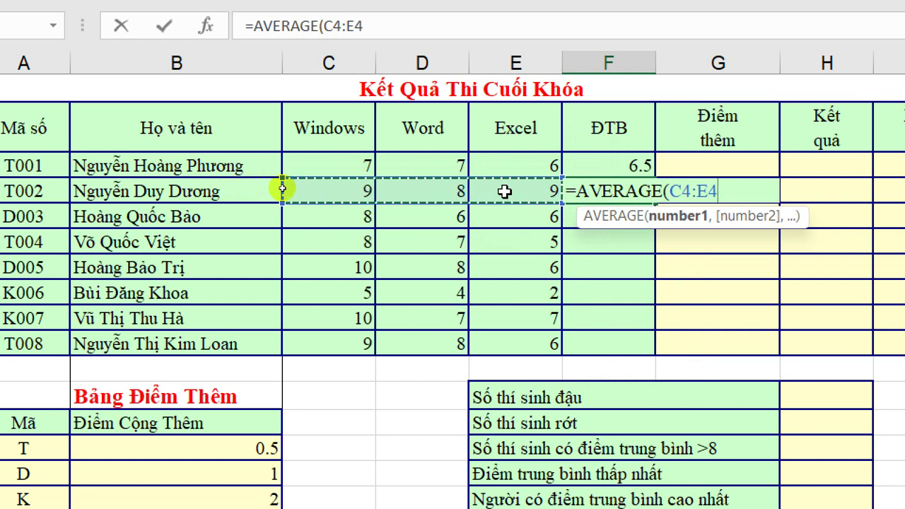
type(",")
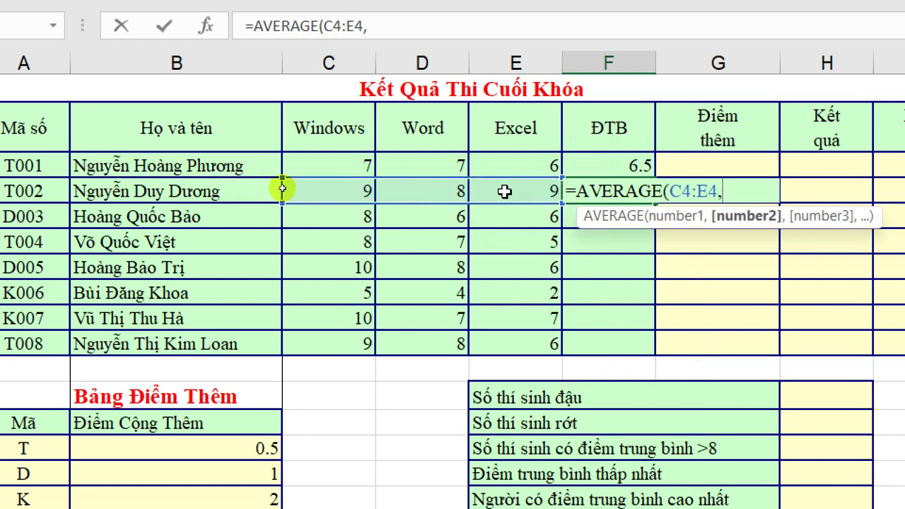
left_click(504, 191)
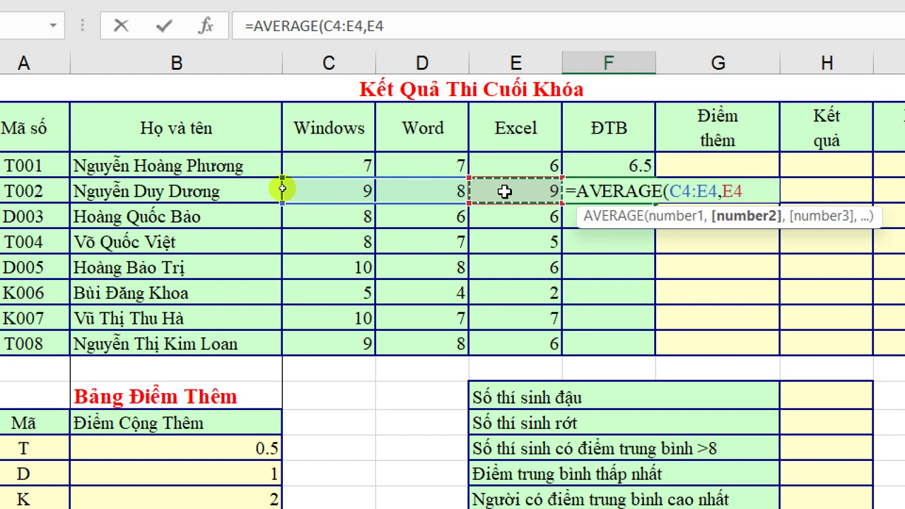
type(")")
key("Return")
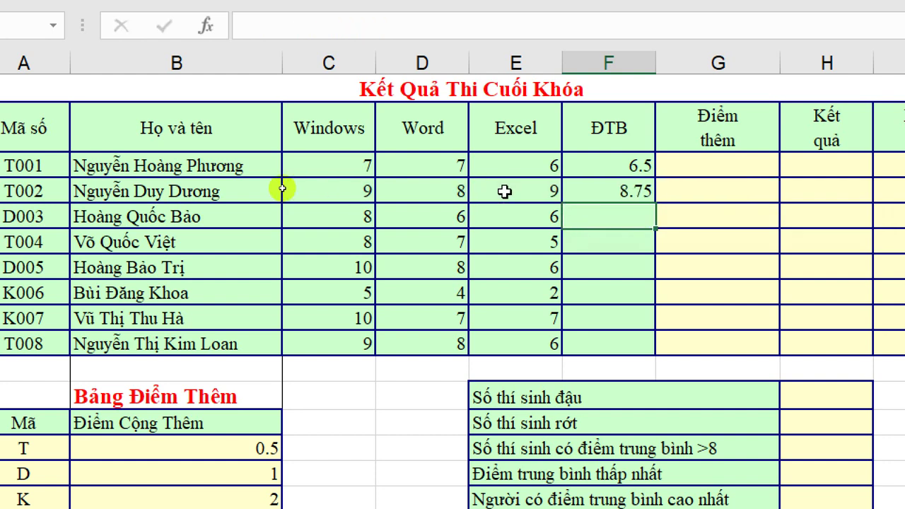
left_click(610, 188)
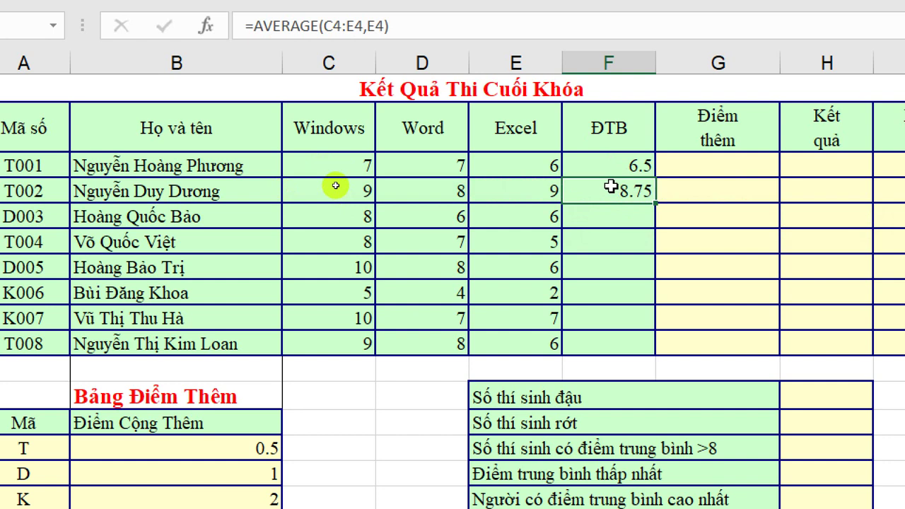
Copy the F4 average formula down to F10 and check a copied formula.
double_click(656, 205)
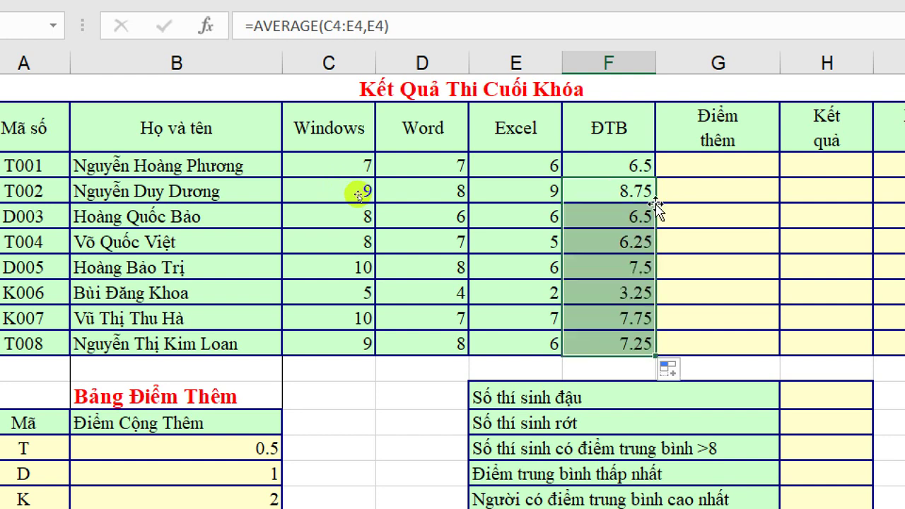
left_click(629, 168)
left_click(622, 192)
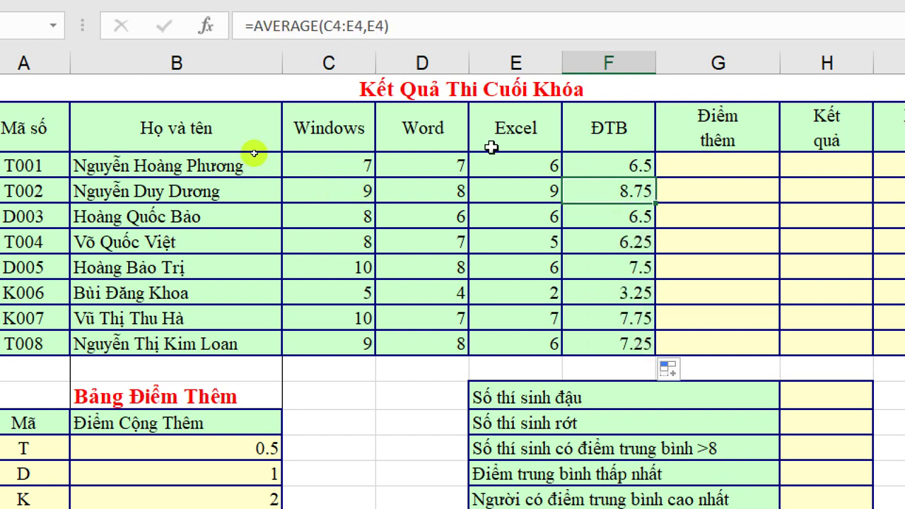
left_click(348, 86)
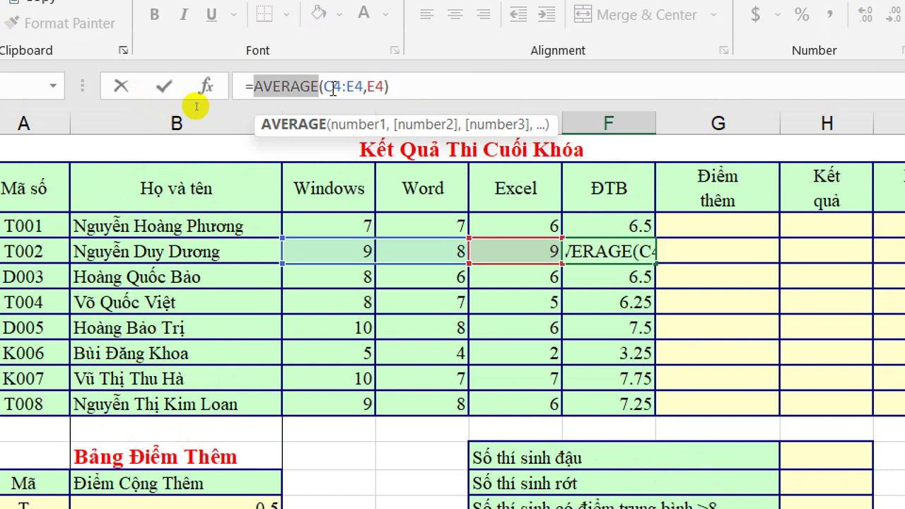
left_click(364, 86)
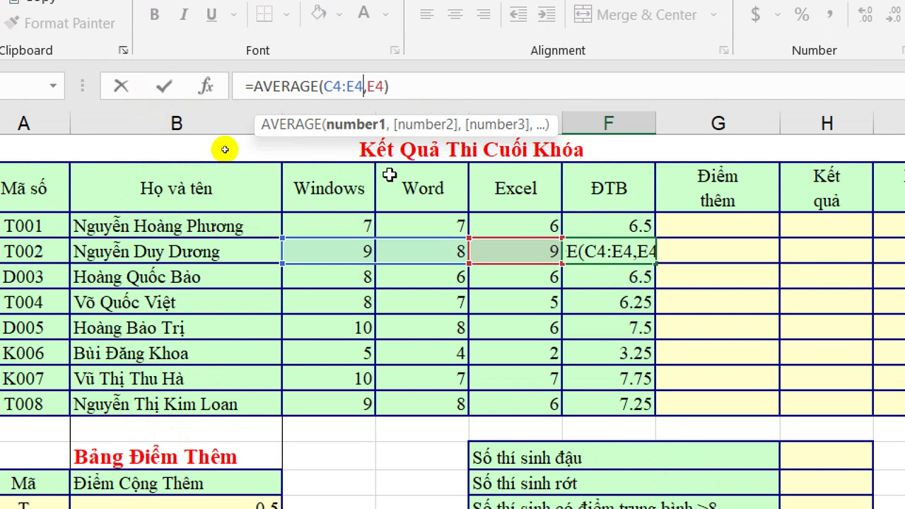
key("ctrl+Return")
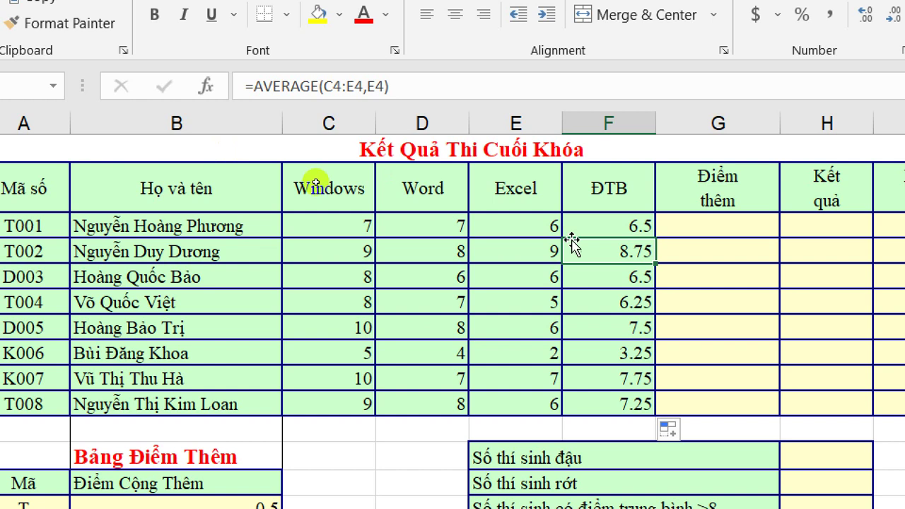
left_click(694, 231)
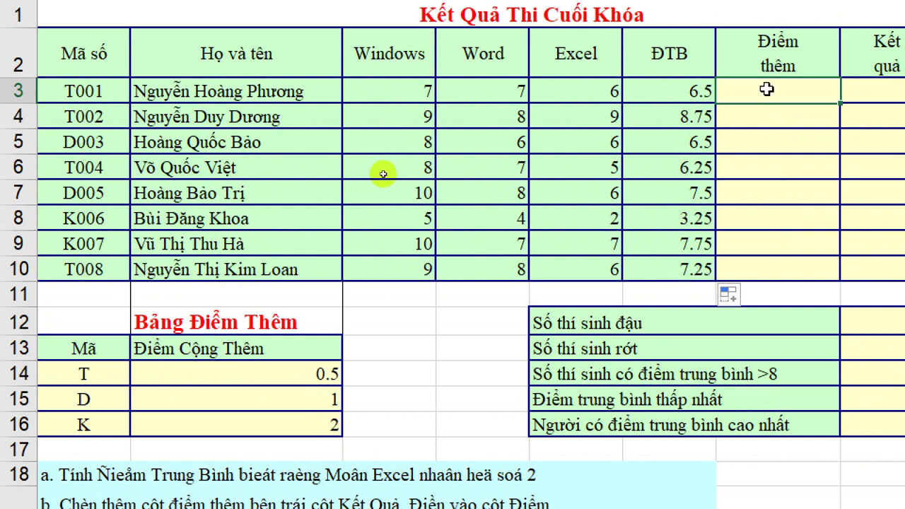
Begin G3's bonus formula as =VLOOKUP(LEFT(A3), using the student code's first letter.
type("=")
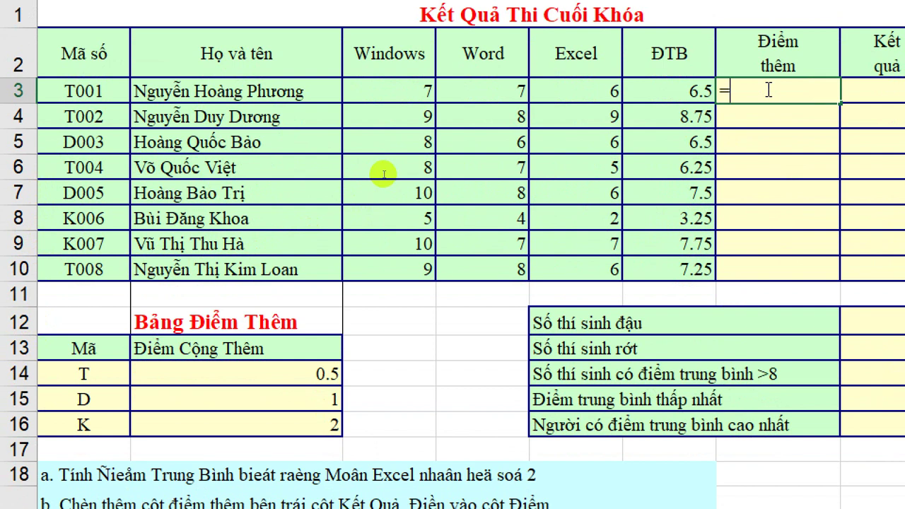
type("VLOOKUP(")
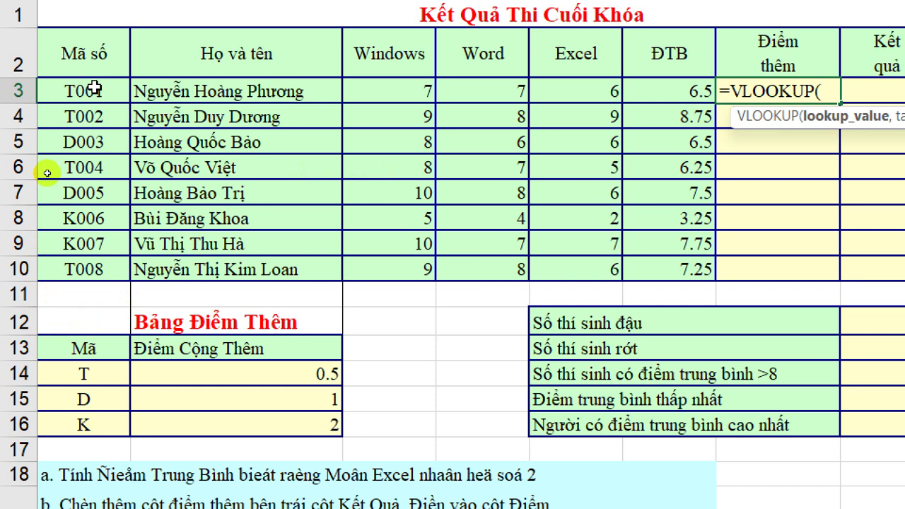
type("le")
key("Tab")
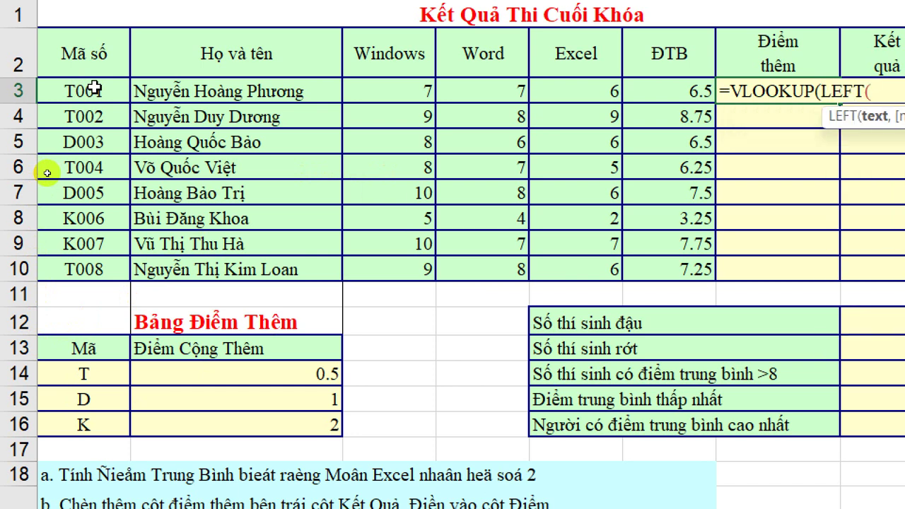
left_click(94, 88)
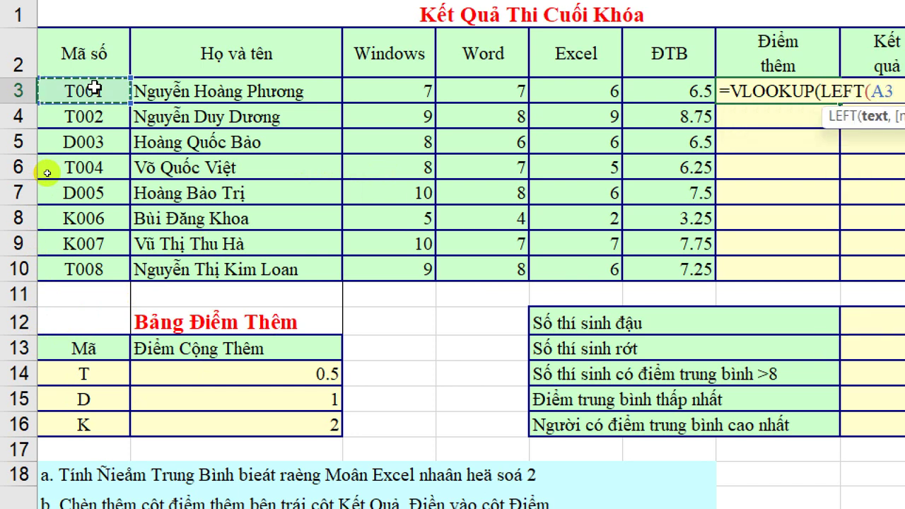
scroll(339, 177, "right", 2)
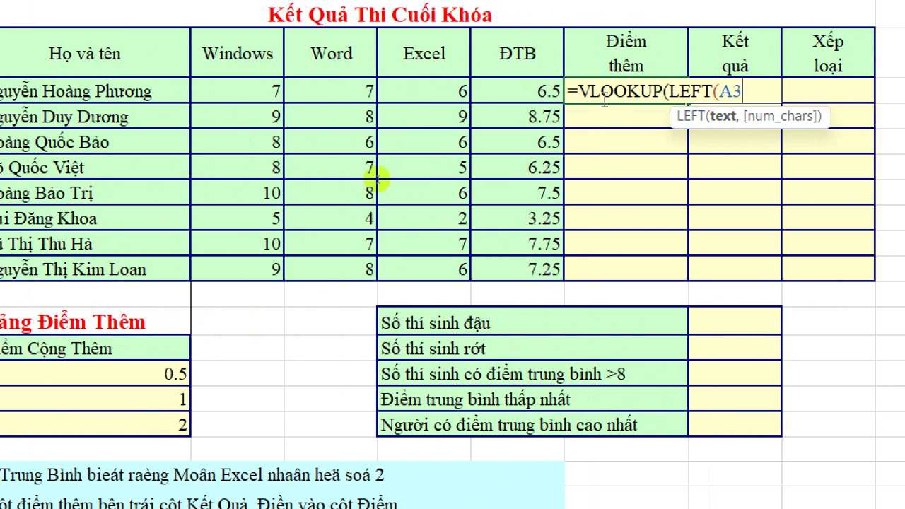
type(")")
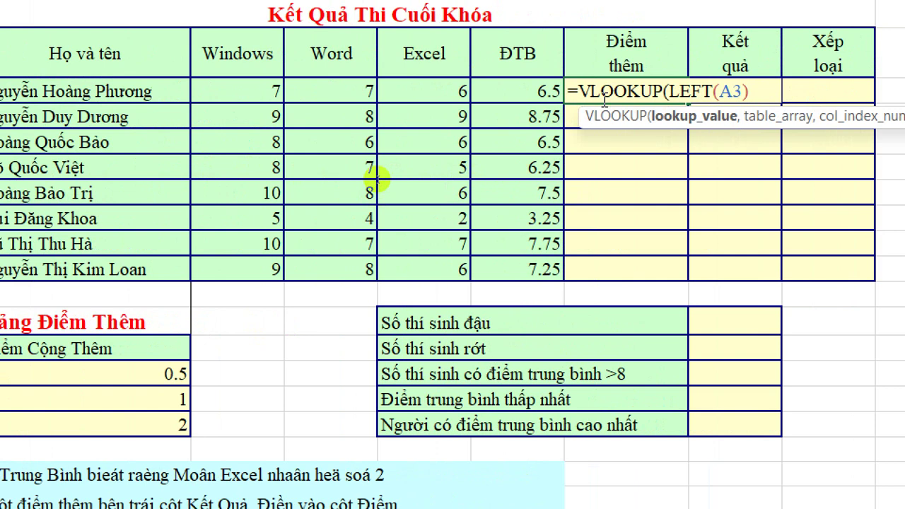
type(",")
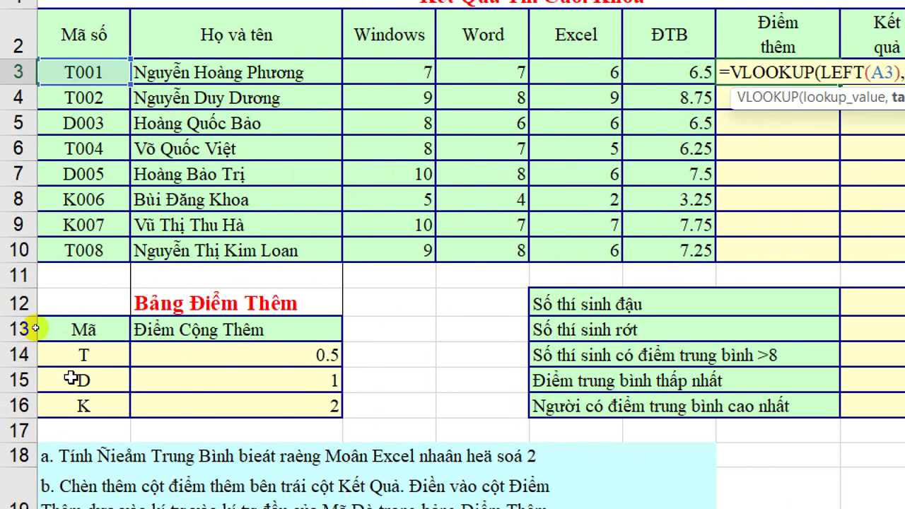
Complete the lookup with absolute range $A$13:$B$16, column 2 and exact match 0.
left_click(85, 332)
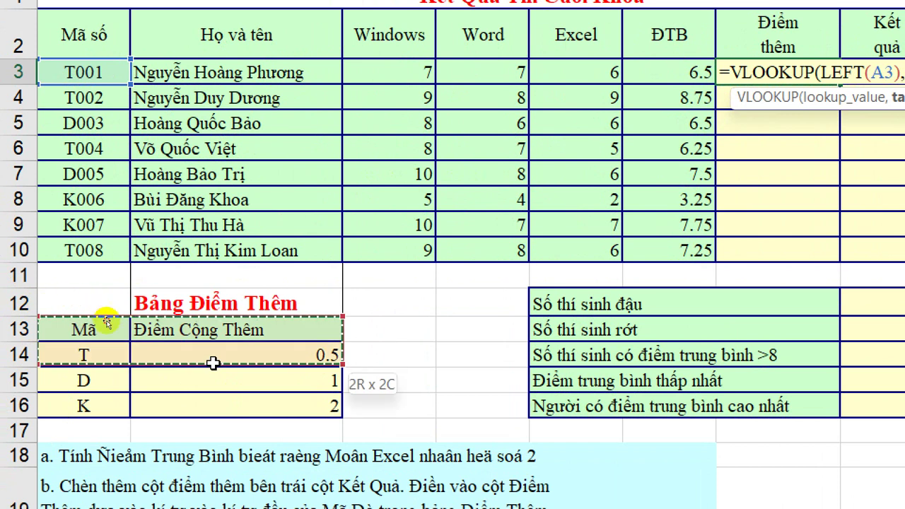
left_click_drag(90, 327, 333, 407)
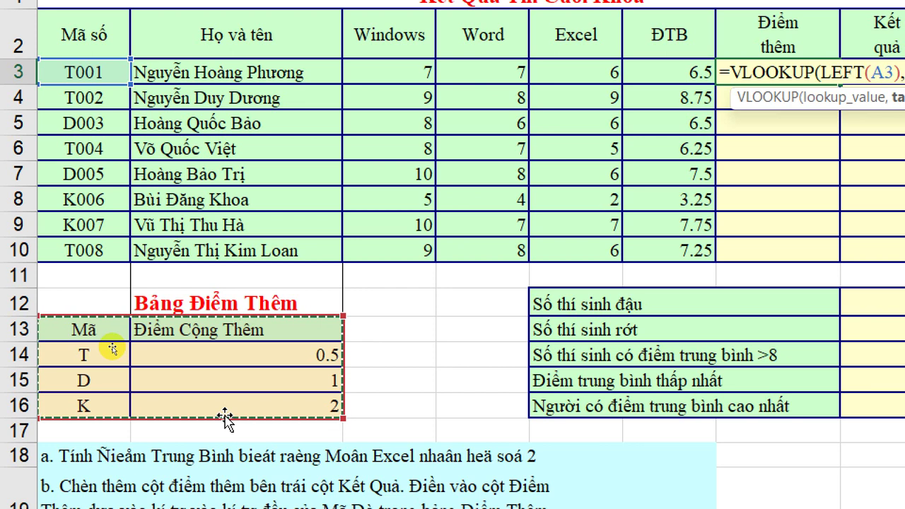
key("F4")
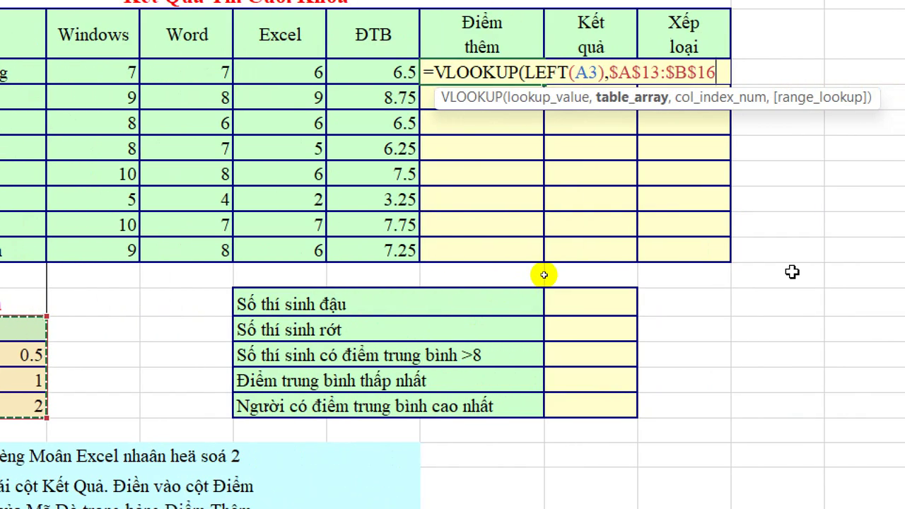
type(",")
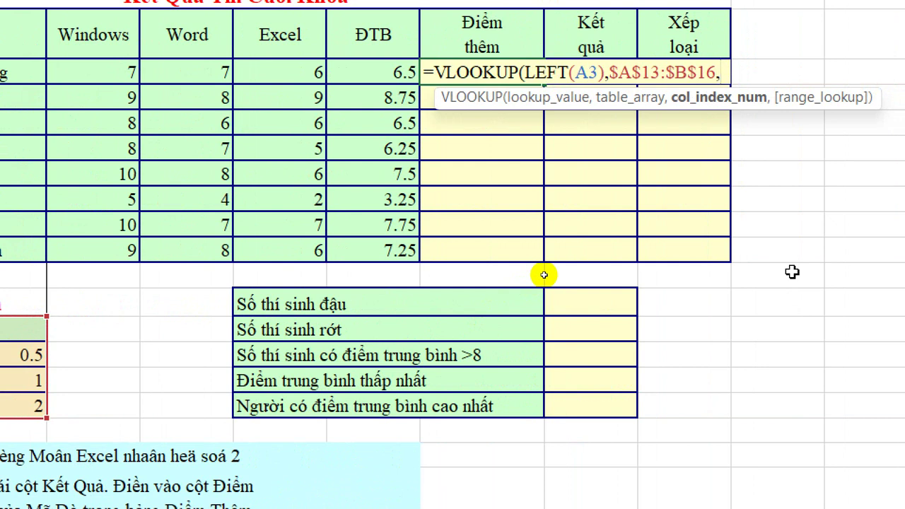
type("2,")
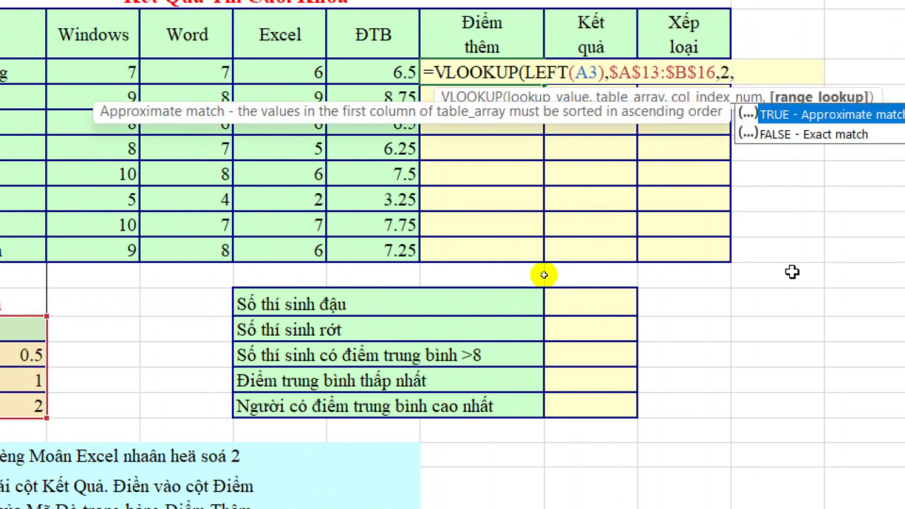
type("0")
type(")")
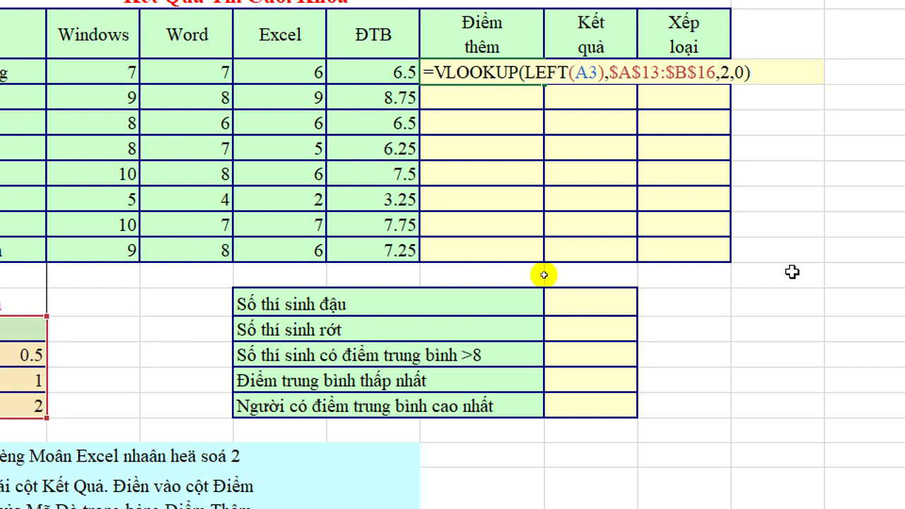
Review the VLOOKUP arguments, commit it, and fill the bonus down G3:G10.
key("Left")
key("Left")
key("Left")
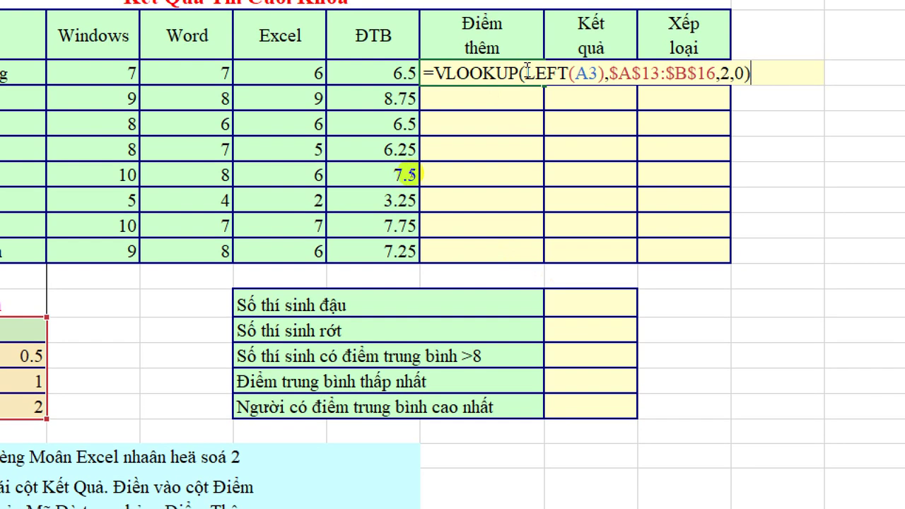
key("shift+Right")
key("shift+Right")
key("shift+Right")
key("shift+Right")
key("shift+Right")
key("shift+Right")
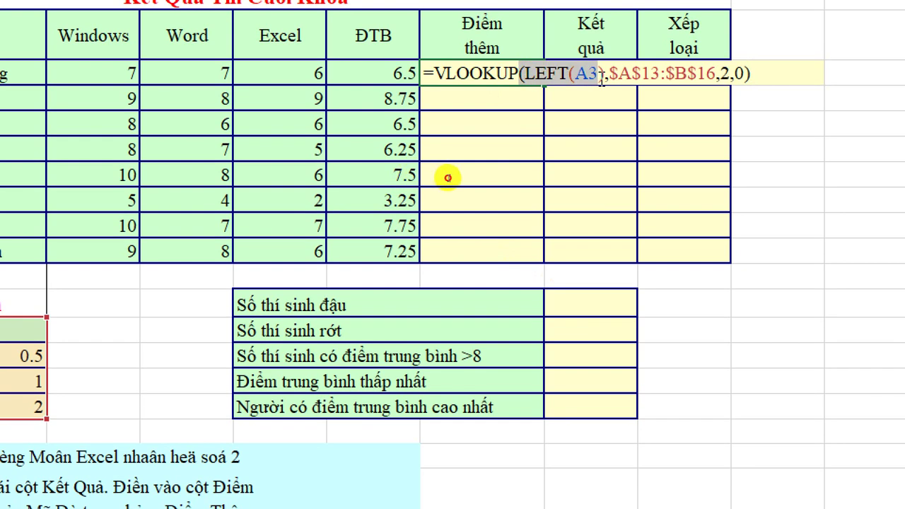
left_click(606, 77)
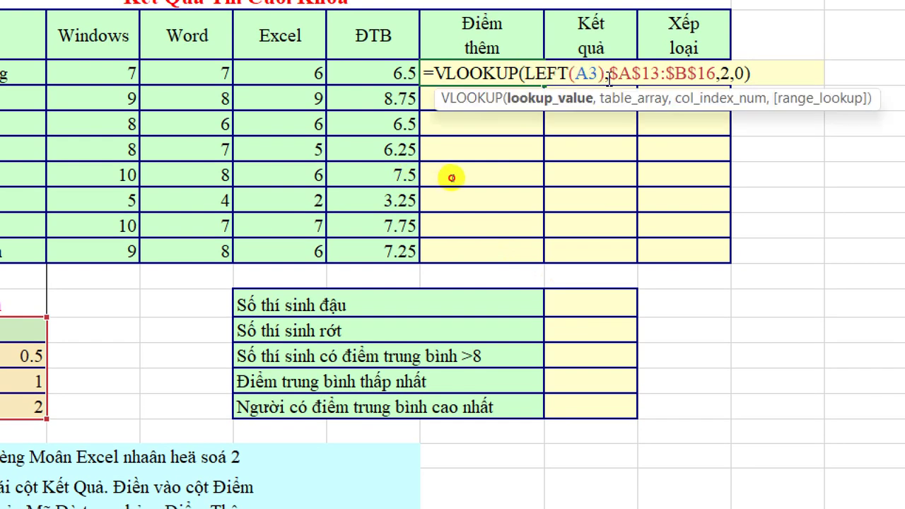
left_click_drag(620, 78, 717, 83)
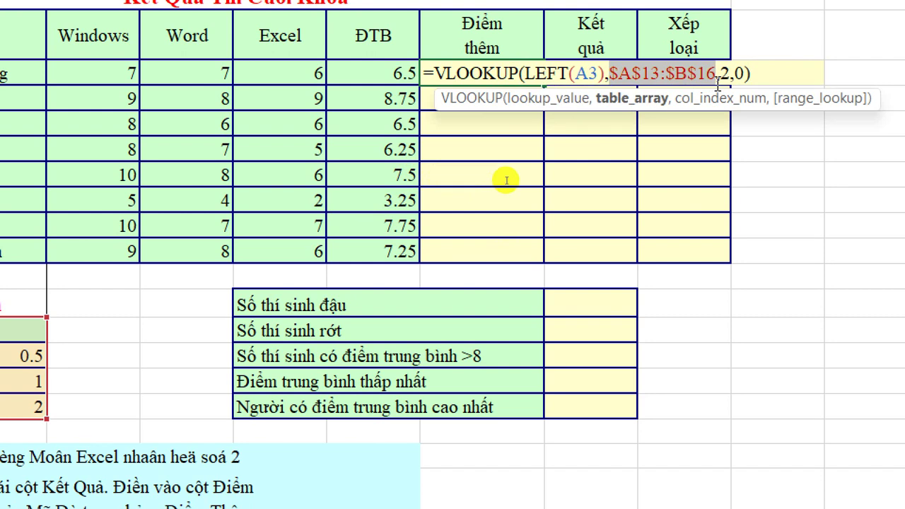
left_click_drag(719, 74, 743, 73)
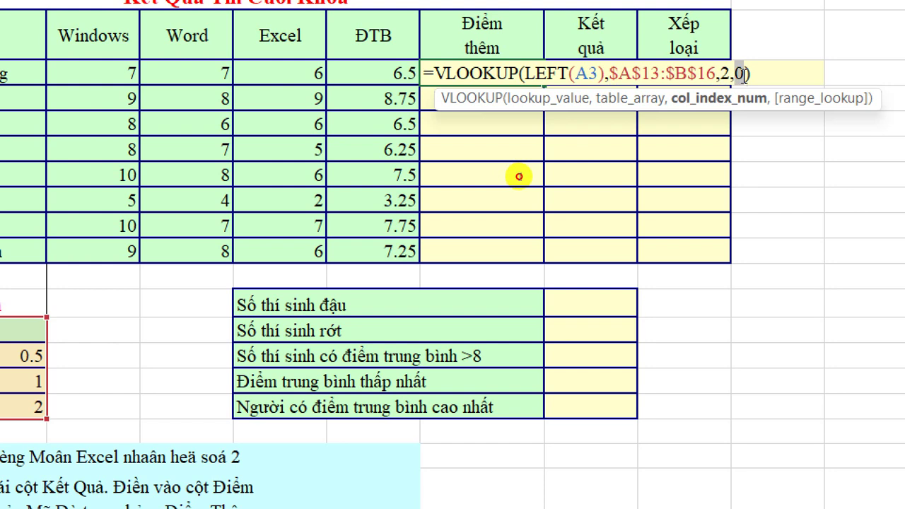
left_click(765, 72)
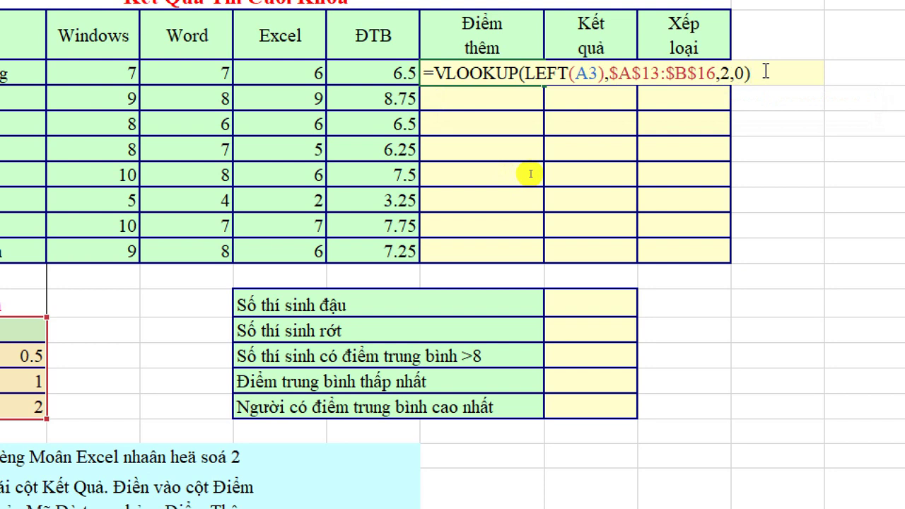
key("Return")
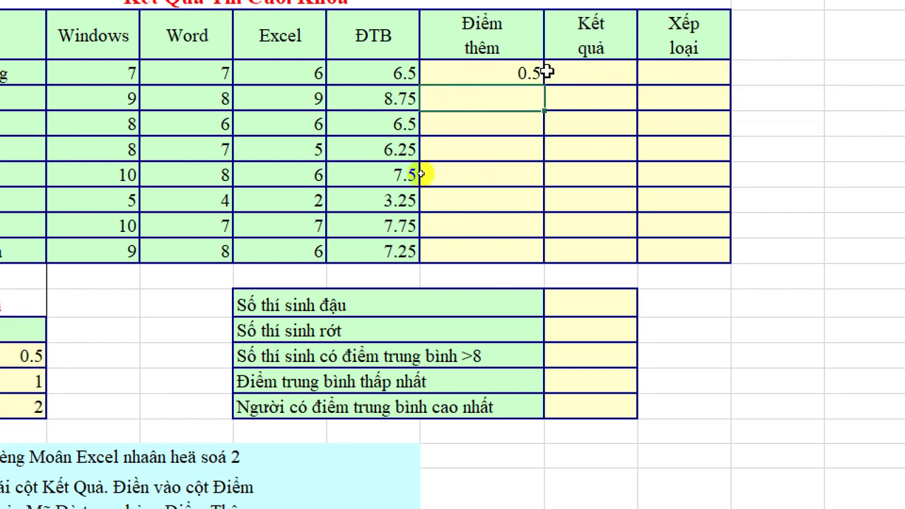
left_click(517, 72)
double_click(544, 85)
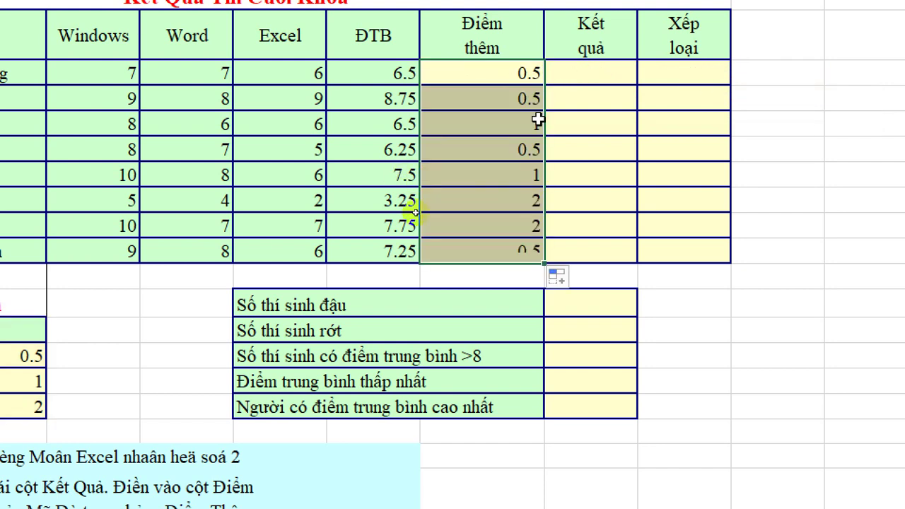
Start the first Kết quả formula adding the ĐTB and bonus cells.
left_click(562, 64)
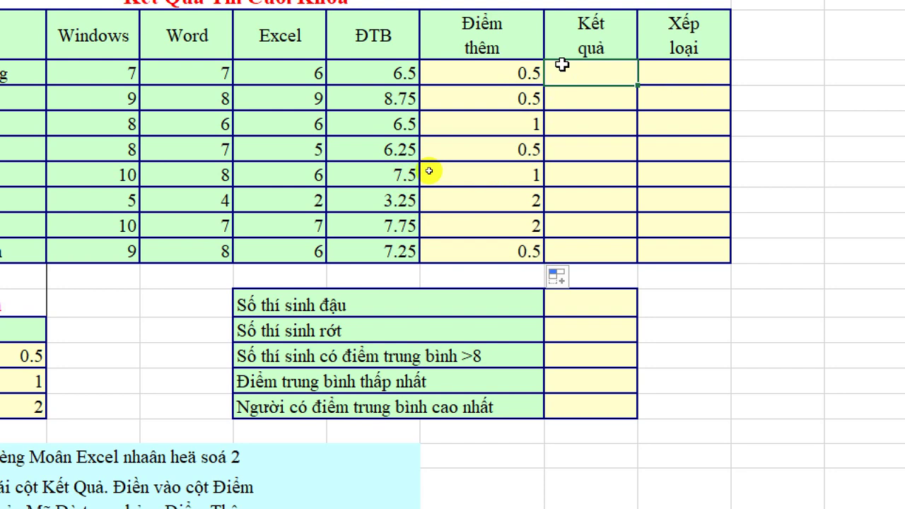
type("=")
left_click(374, 68)
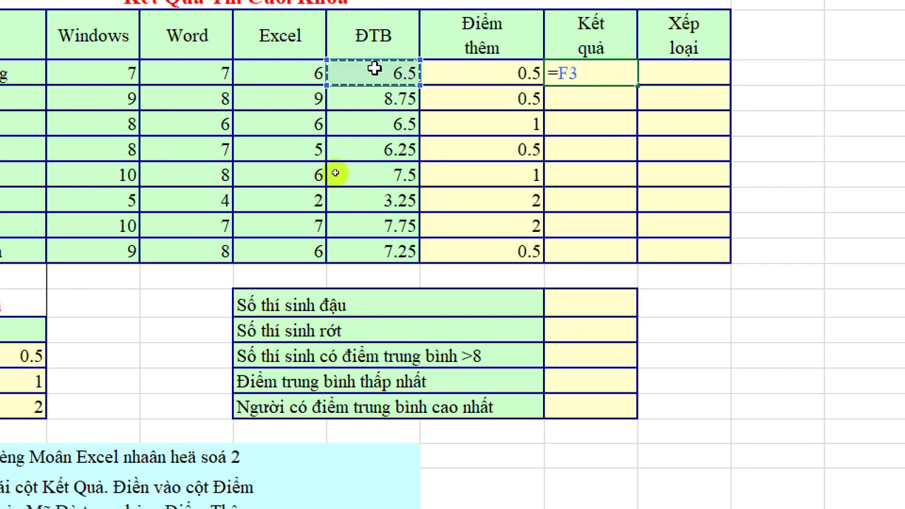
type("_")
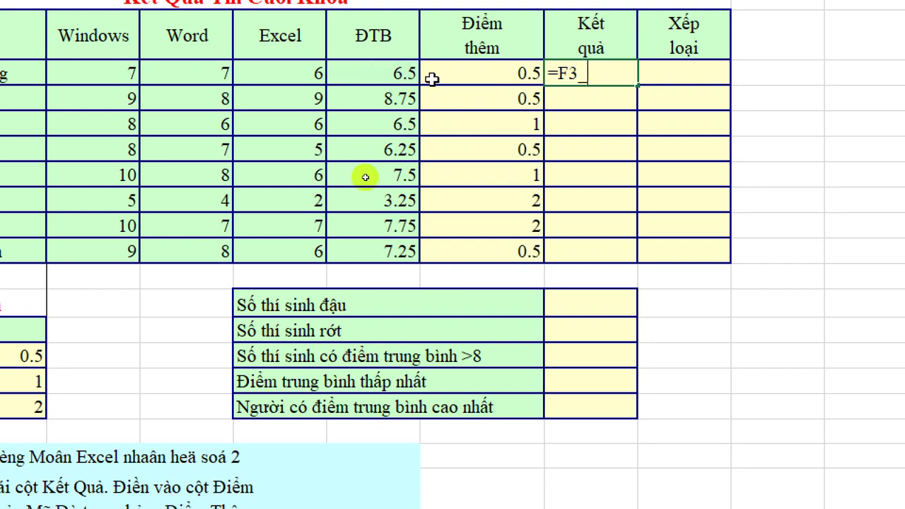
left_click(480, 67)
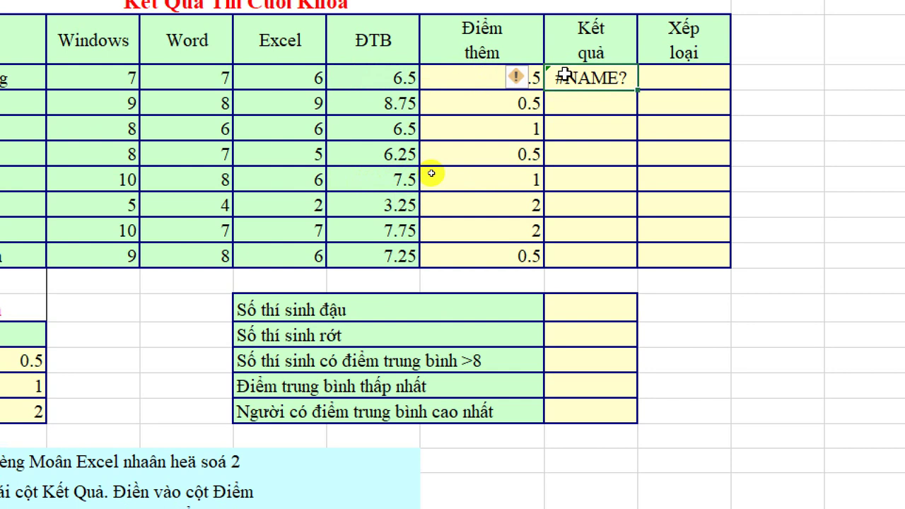
Fix the typo so it reads =F3+G3 (giving 7) and fill totals down the column.
double_click(625, 82)
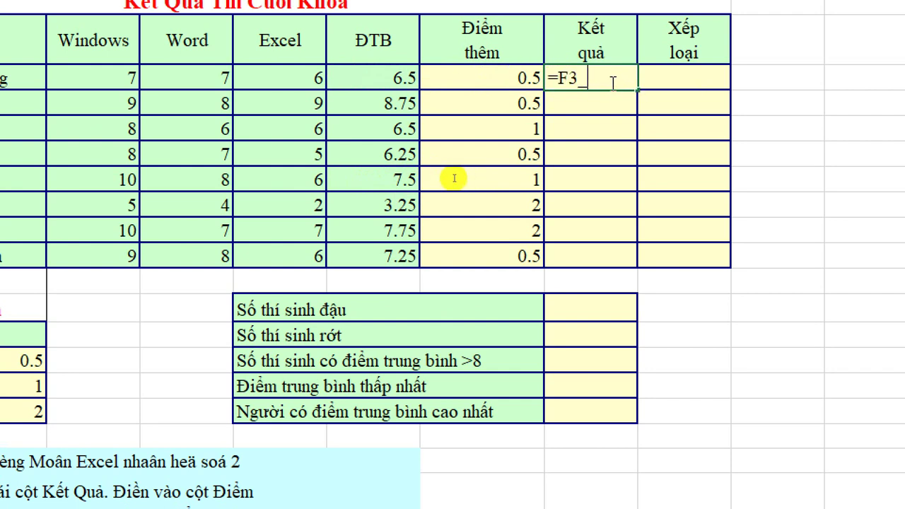
key("BackSpace")
type("+")
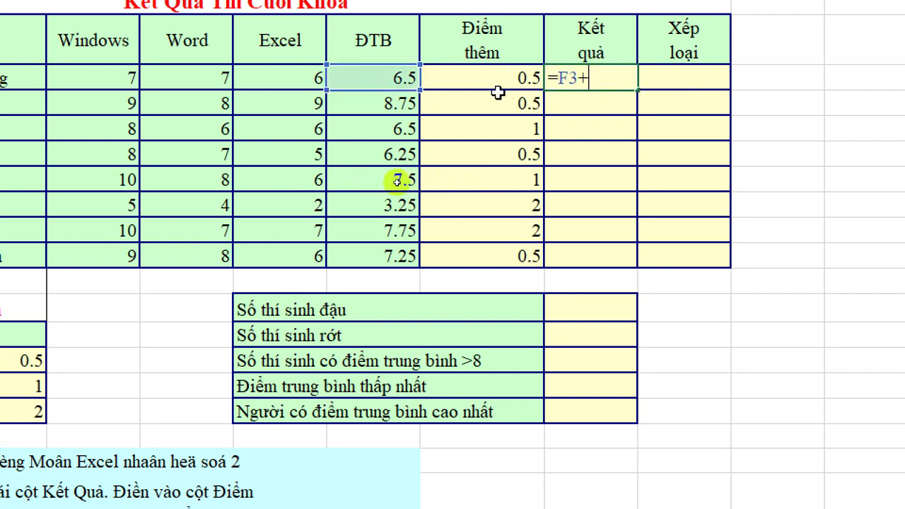
left_click(484, 78)
key("Return")
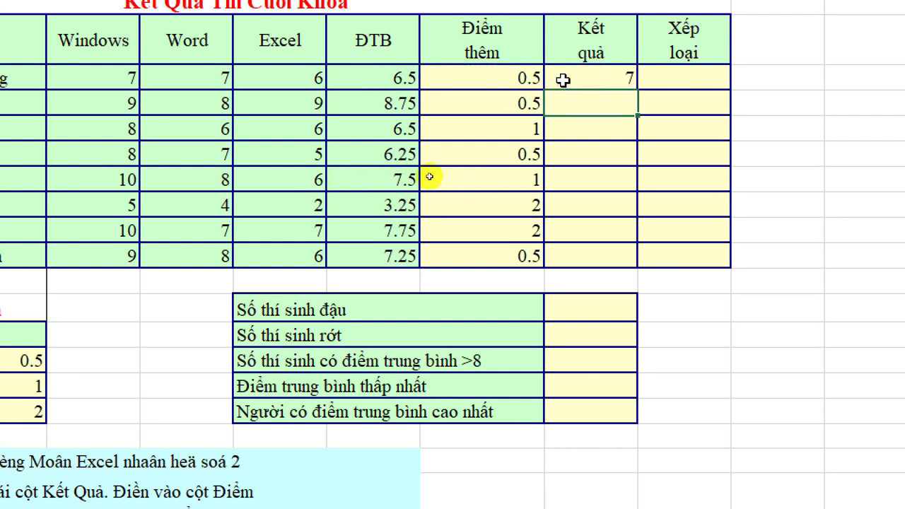
left_click(586, 80)
double_click(637, 87)
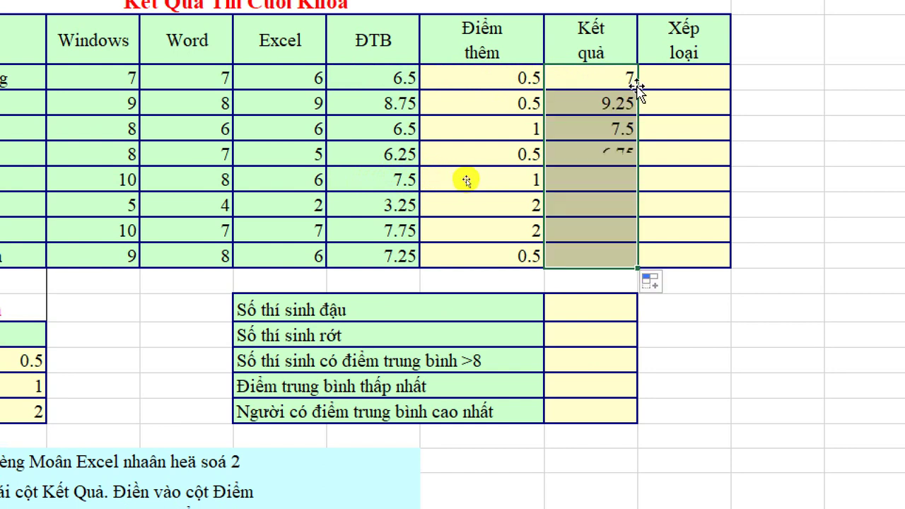
left_click(698, 78)
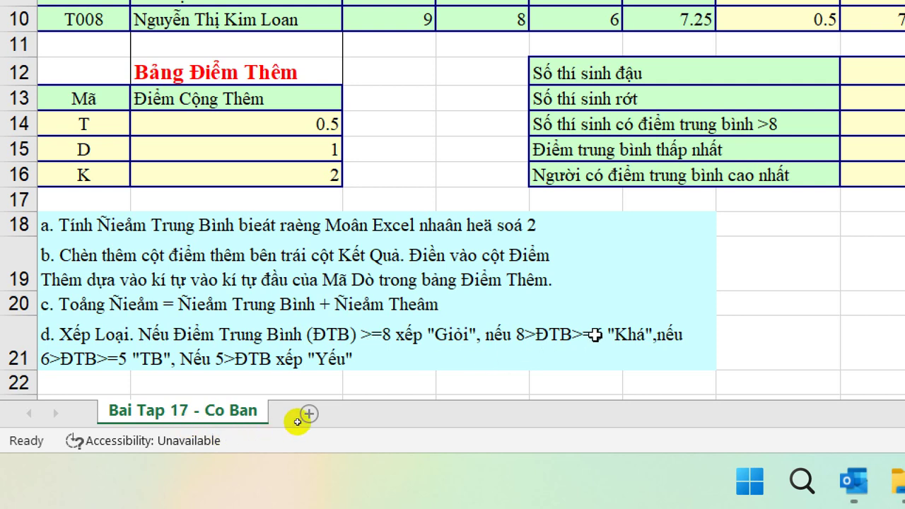
scroll(594, 335, "up", 3)
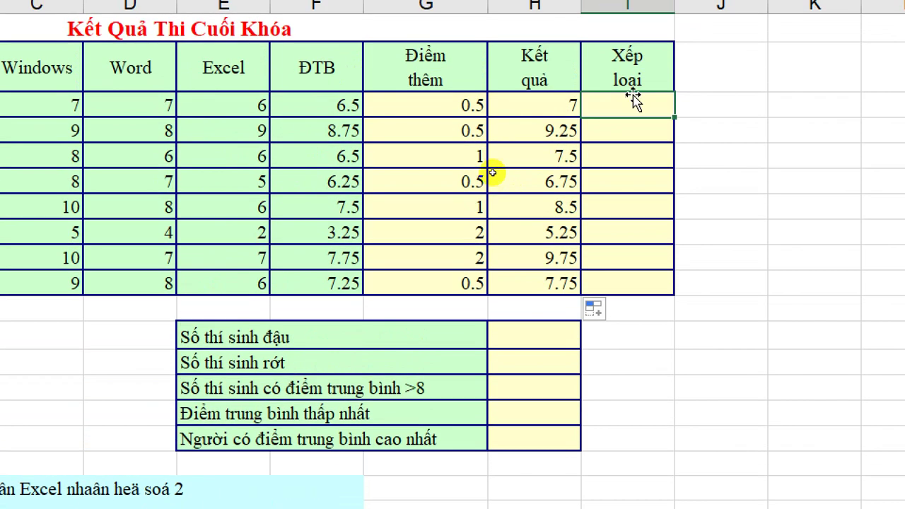
Start I3's IF with the condition H3>=8, removing the quotes around 8.
type("=")
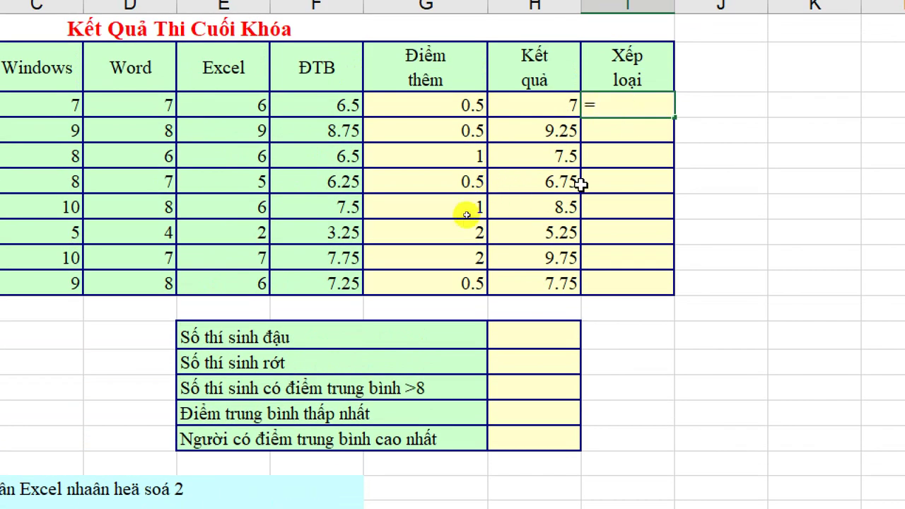
type("i")
key("BackSpace")
type("if(")
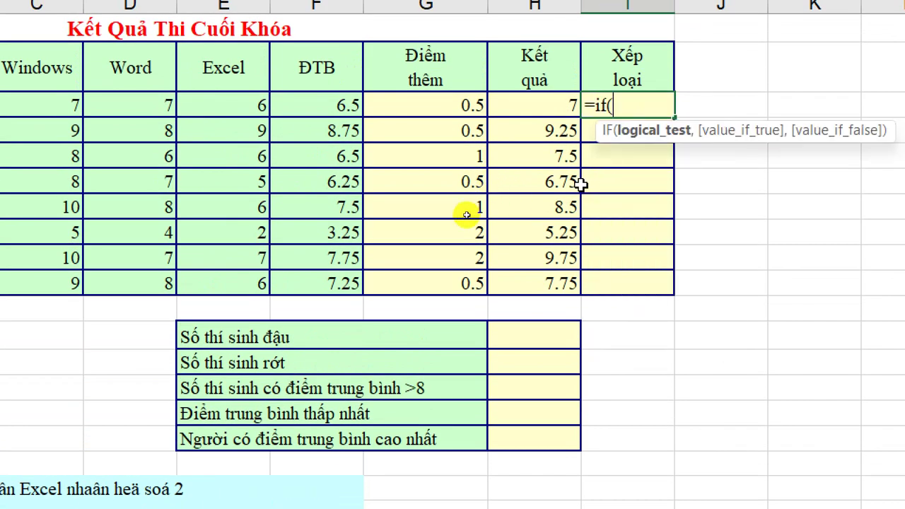
left_click(519, 105)
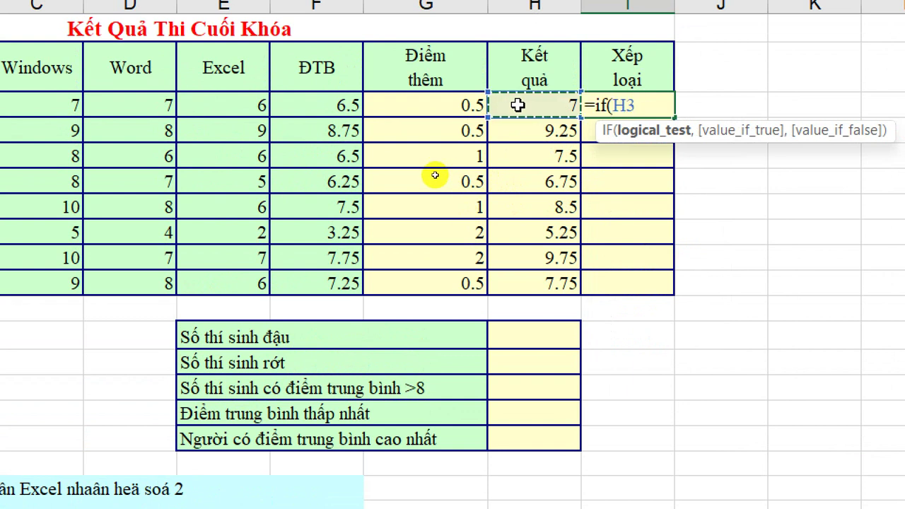
type(">=")
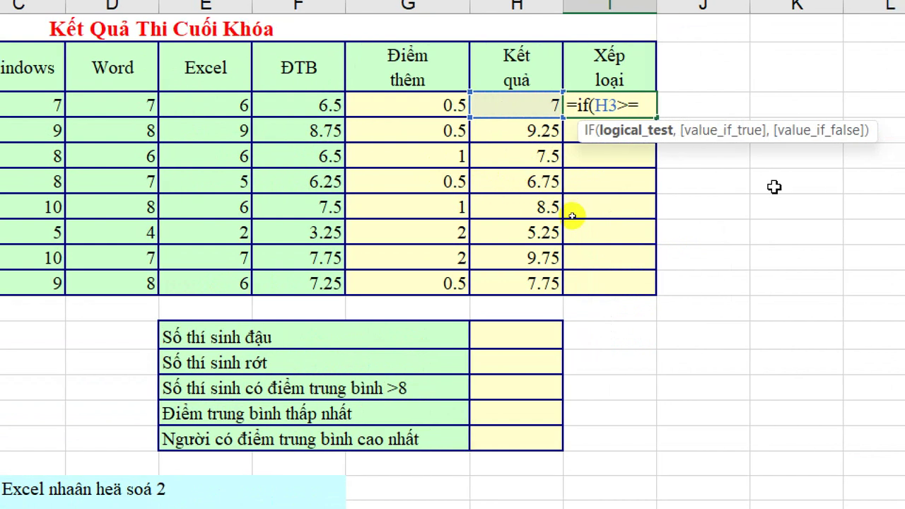
type("\"")
type("8\"")
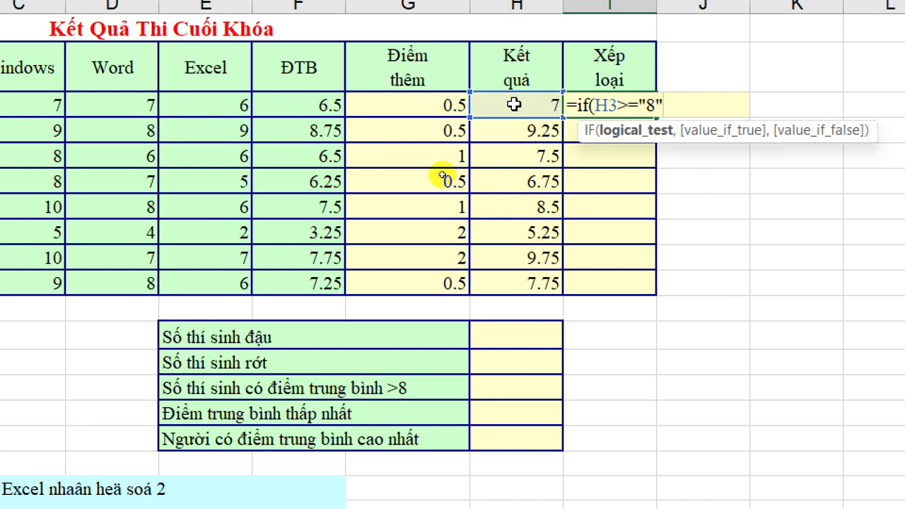
key("BackSpace")
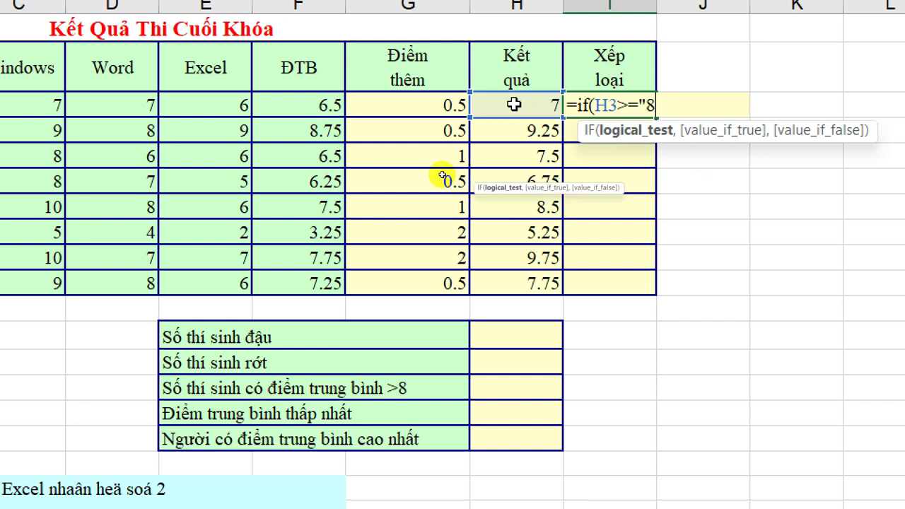
key("BackSpace")
key("BackSpace")
type("8")
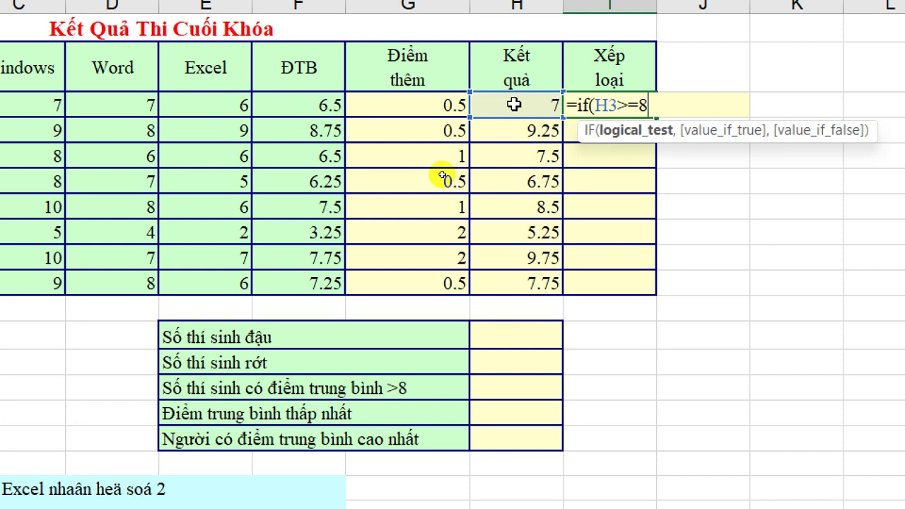
Add the "Giỏi" result with proper quotes and a nested IF placeholder.
type(",")
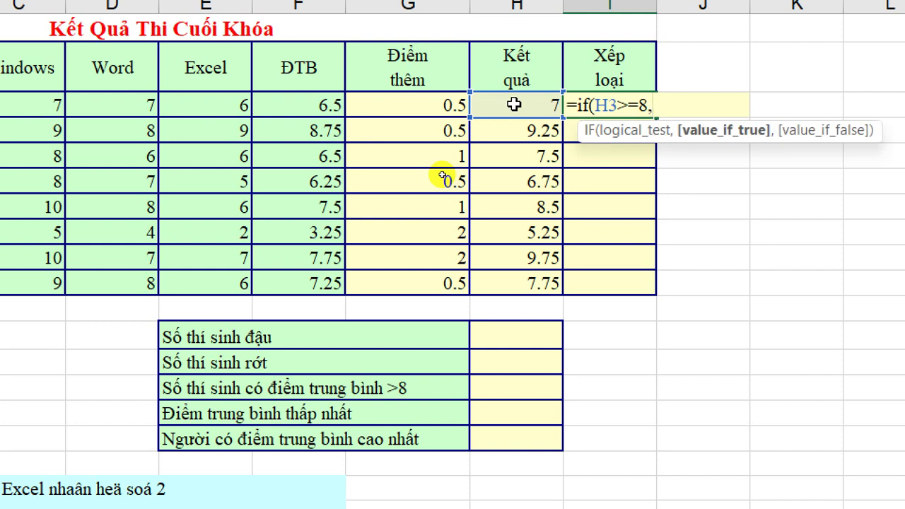
type("Giỏi")
type("\"")
key("Left")
key("Left")
key("Left")
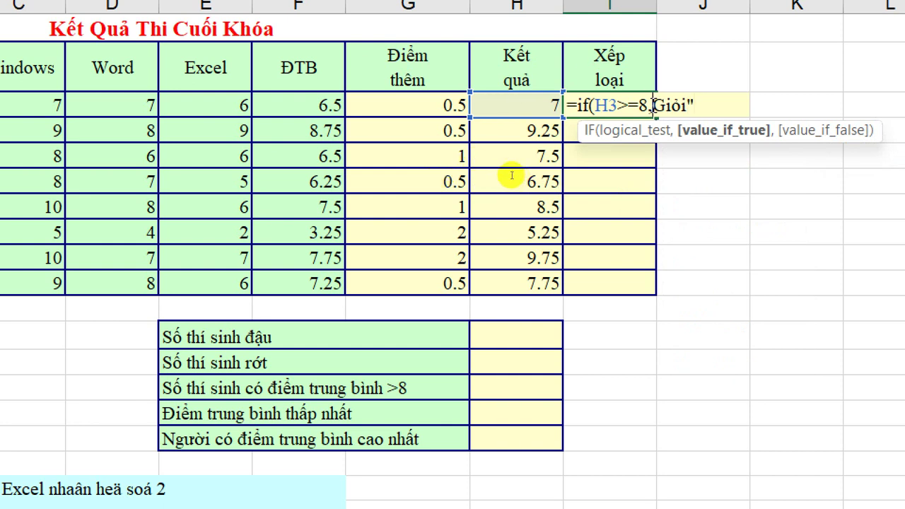
type("\"")
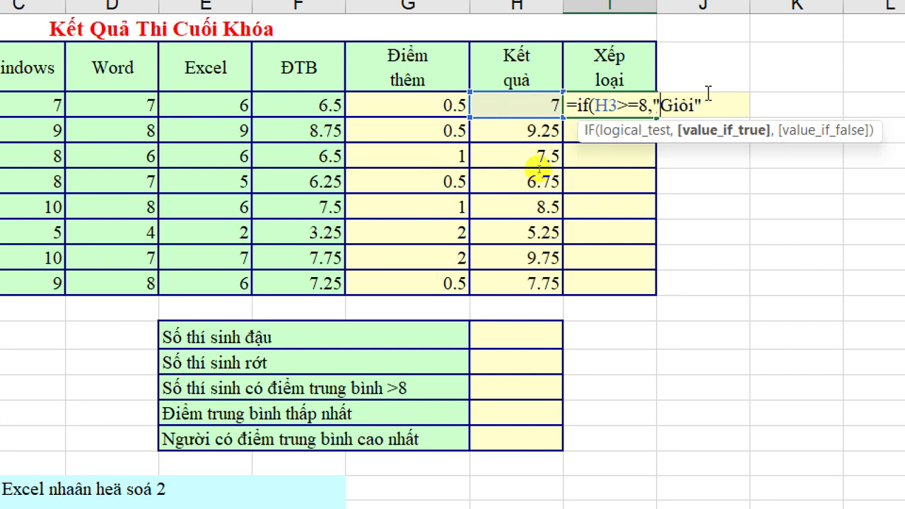
key("End")
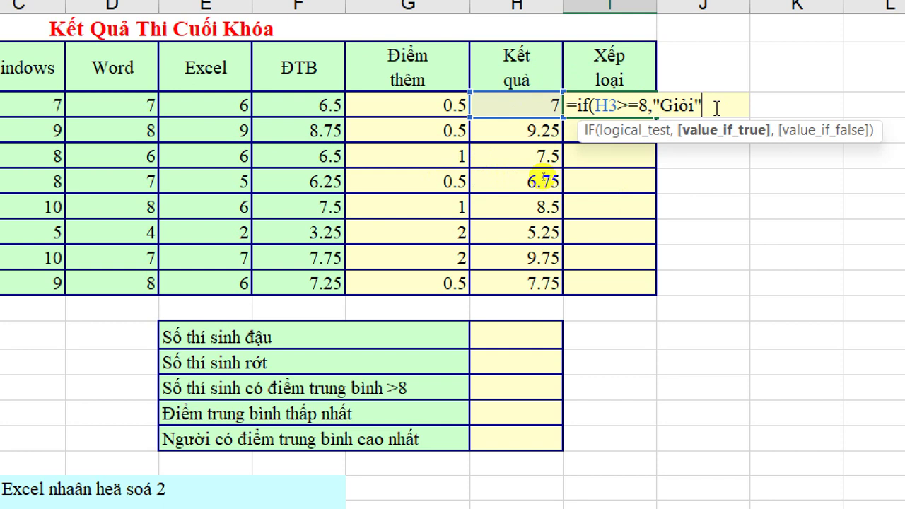
type(",")
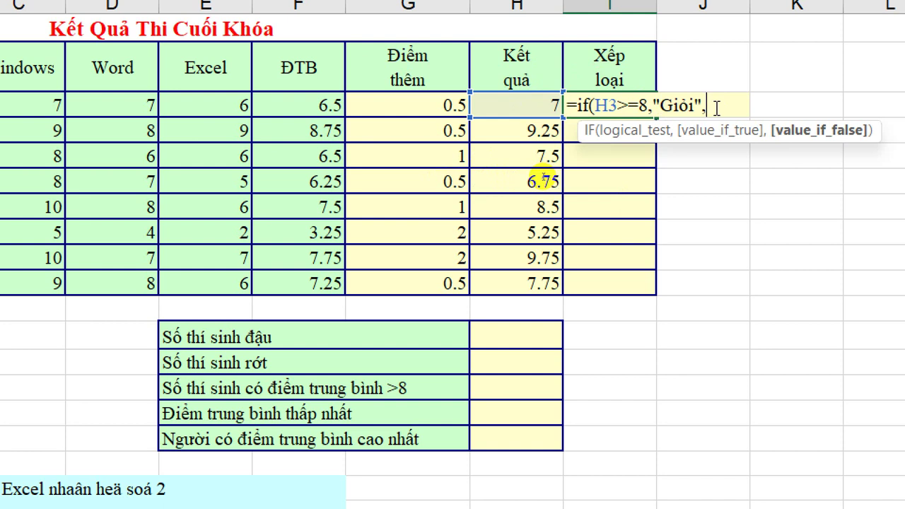
type("if(")
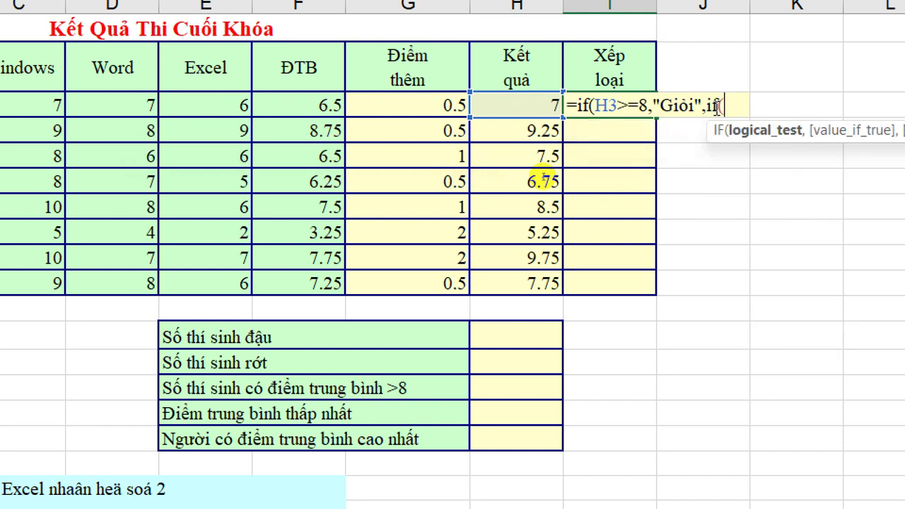
type("))")
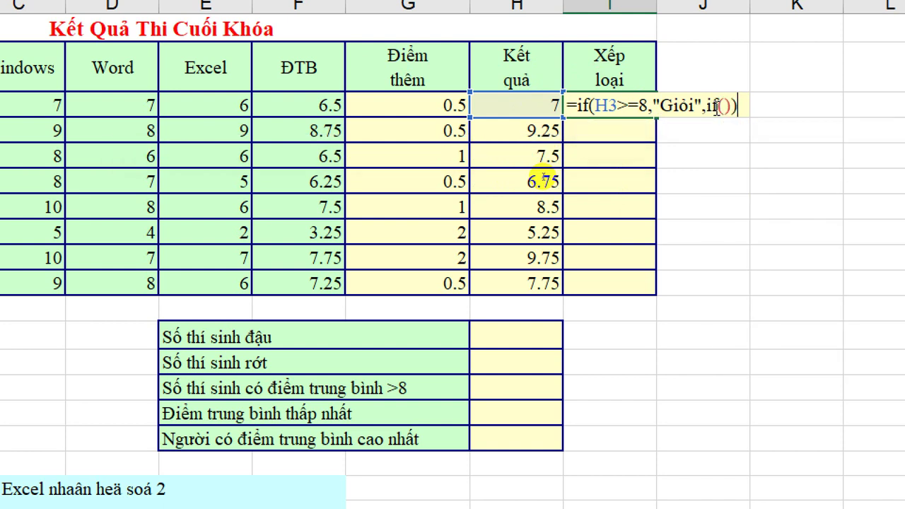
Fill the nested IF with condition H3>=6 returning "Kha", replacing typed placeholders.
left_click(726, 104)
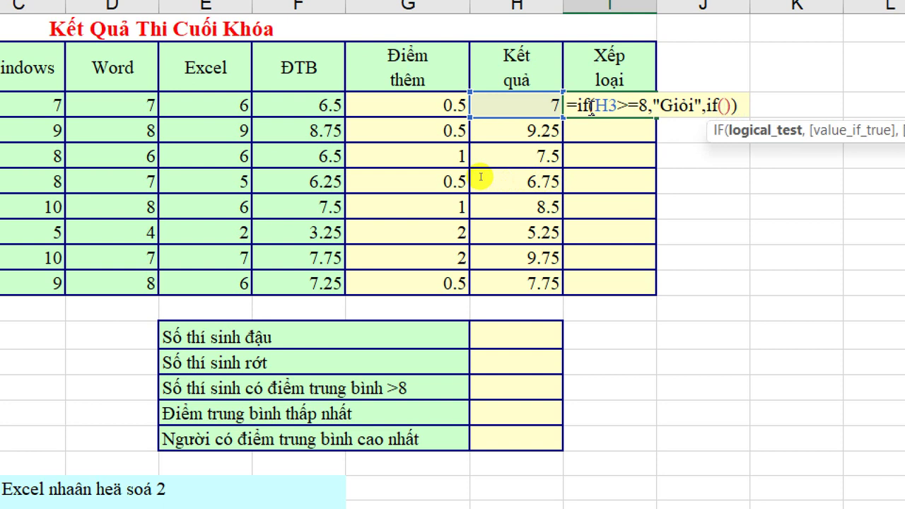
type("kt,h")
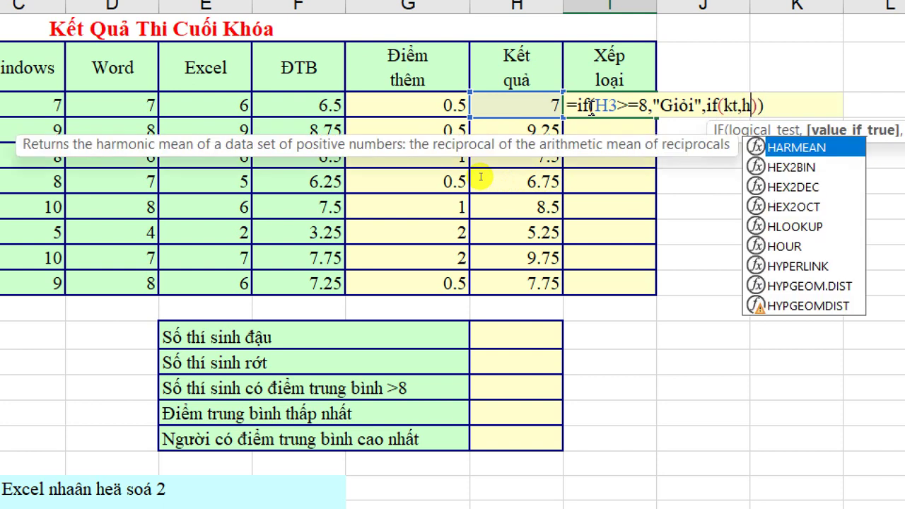
key("BackSpace")
type("g")
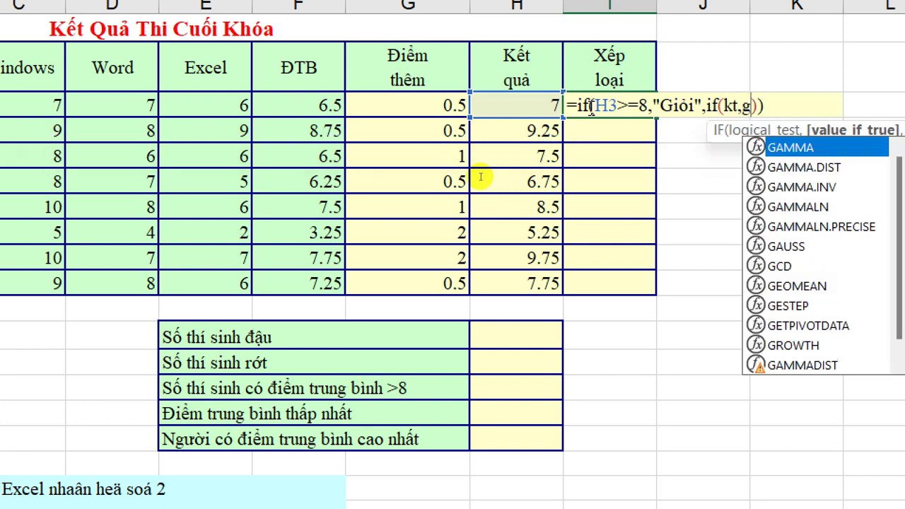
type("k")
key("BackSpace")
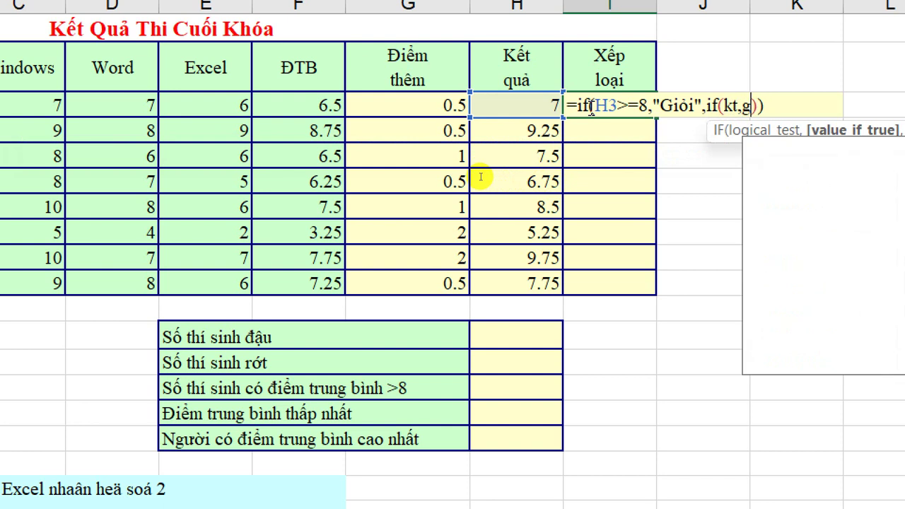
type("td,")
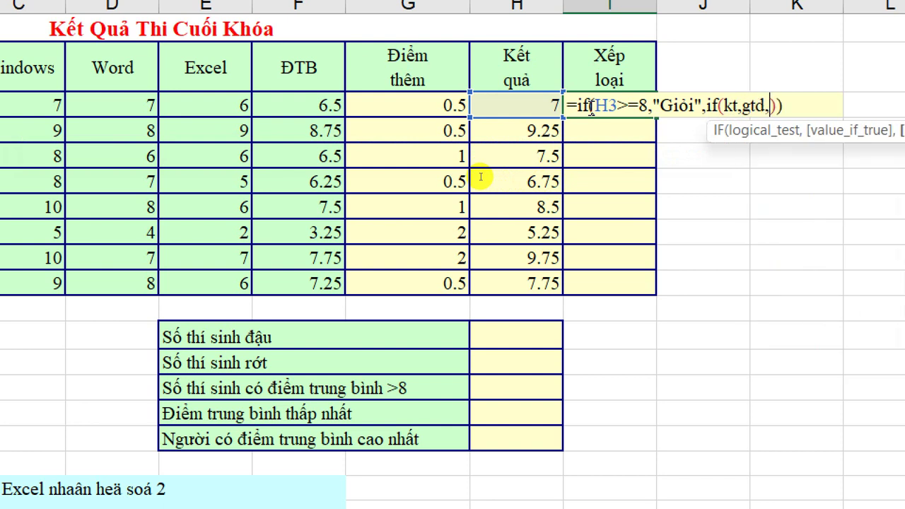
type("g")
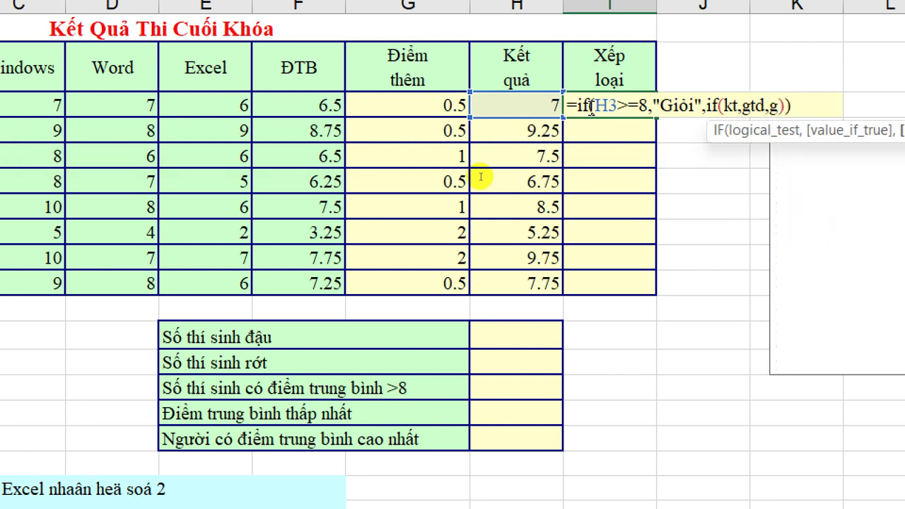
type("ts")
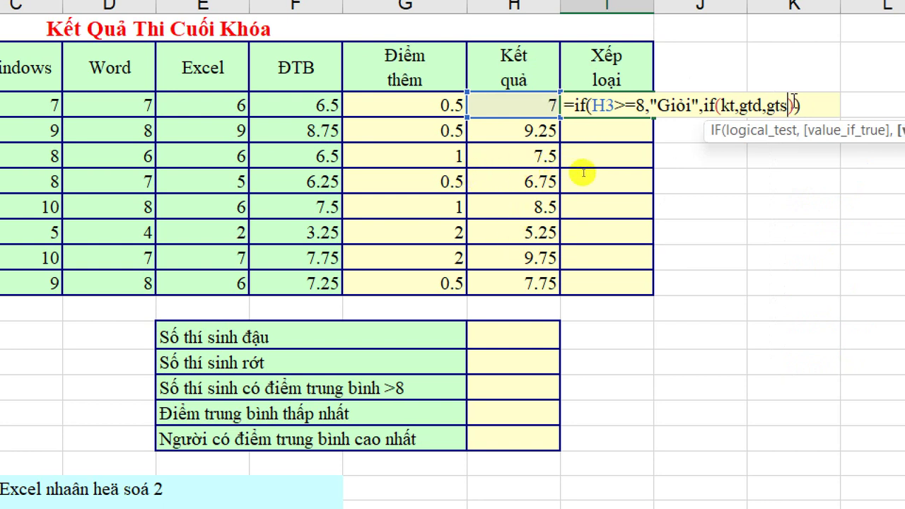
double_click(728, 104)
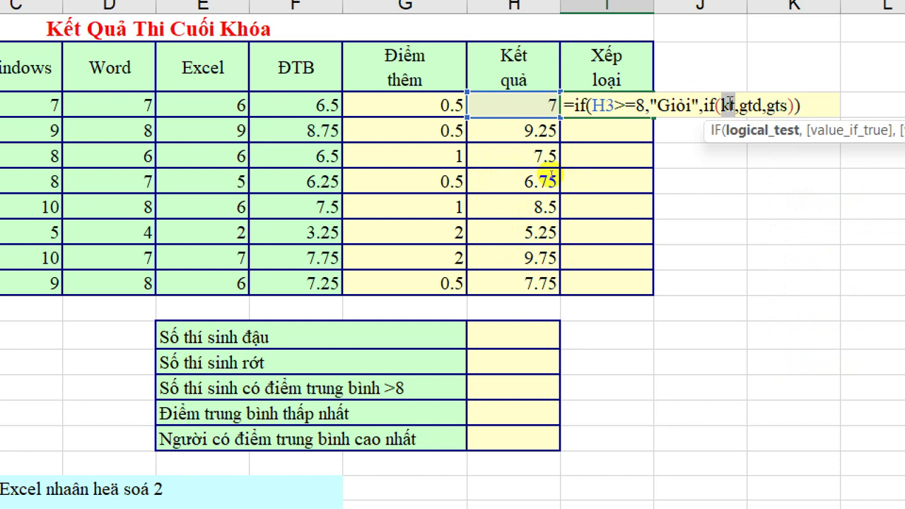
left_click(521, 100)
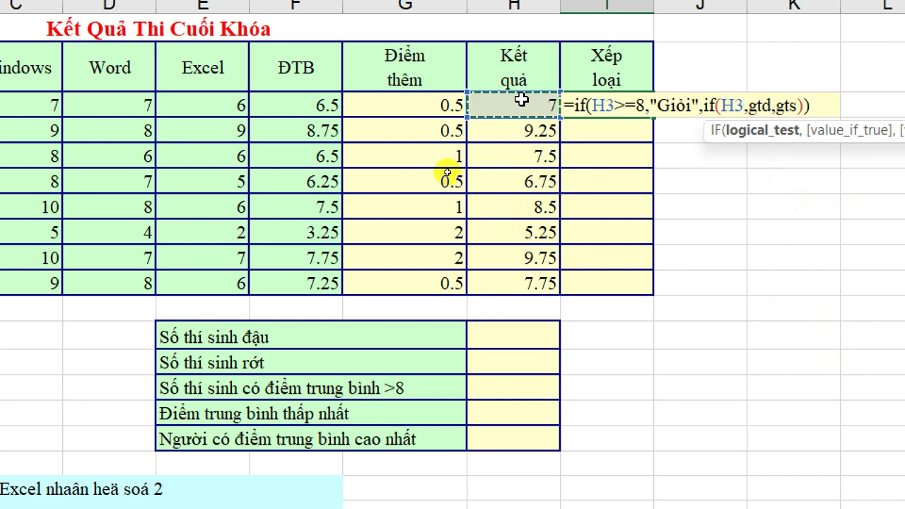
type(">=")
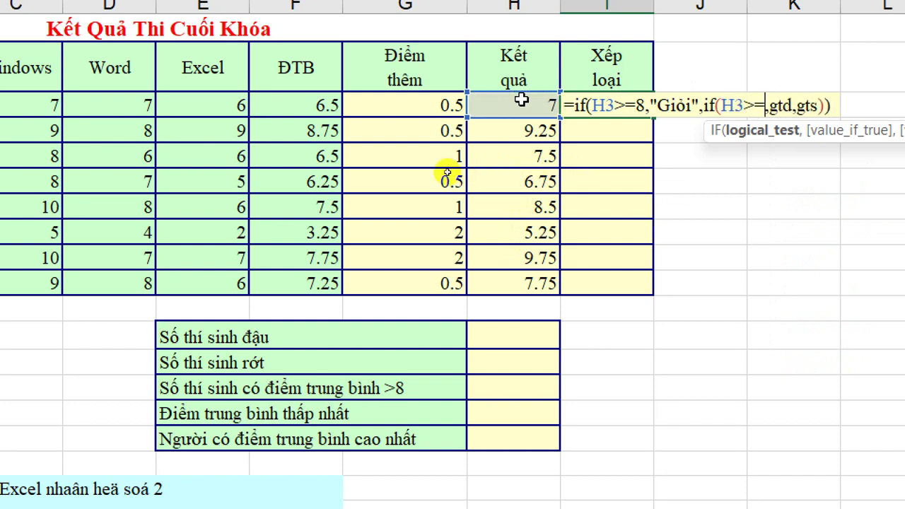
type("6")
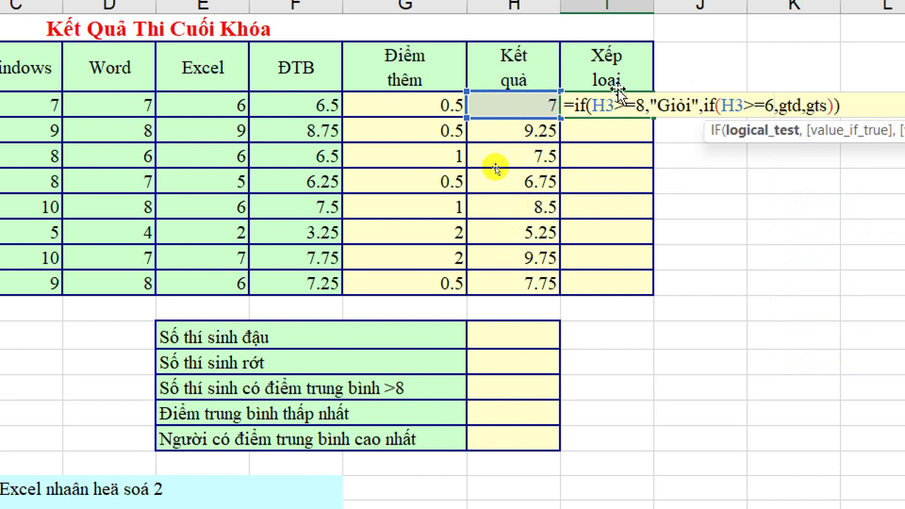
double_click(789, 106)
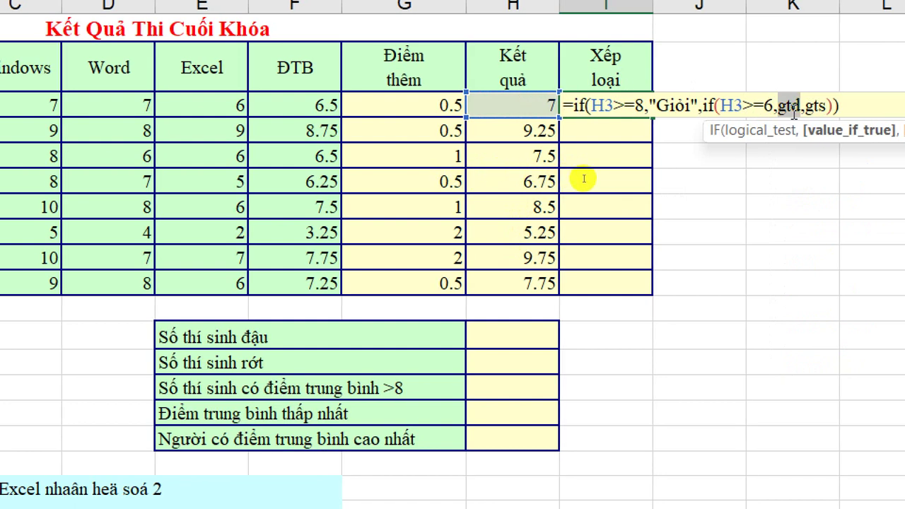
type("\"K")
type("ha")
type("\"")
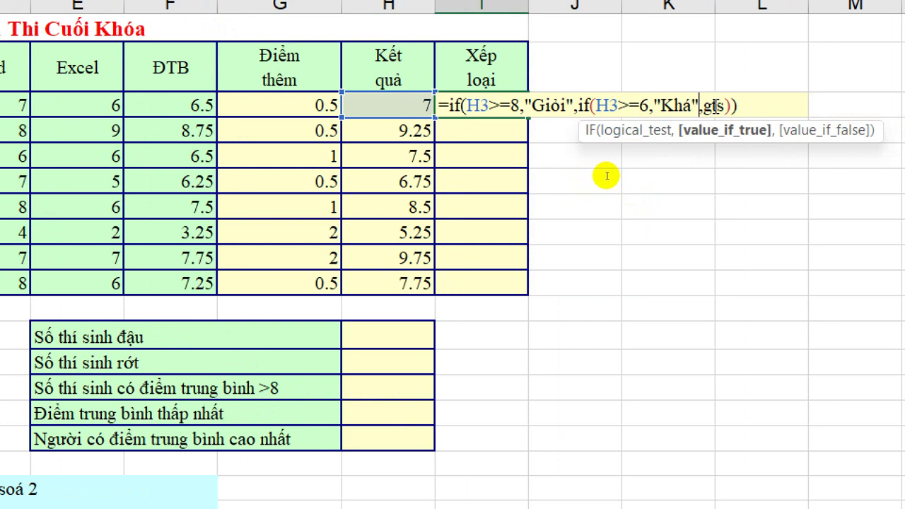
Insert a third IF with dk, gtd, gts placeholders for the remaining grades.
left_click(714, 106)
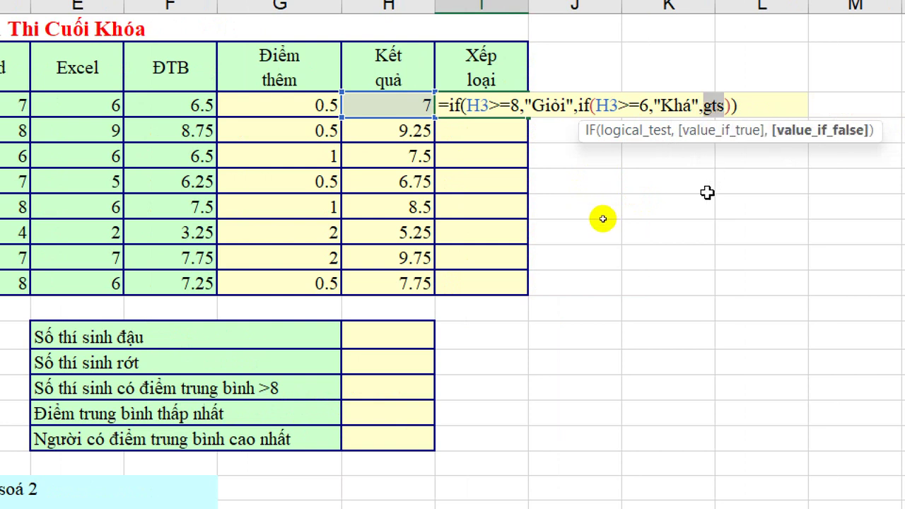
type("if")
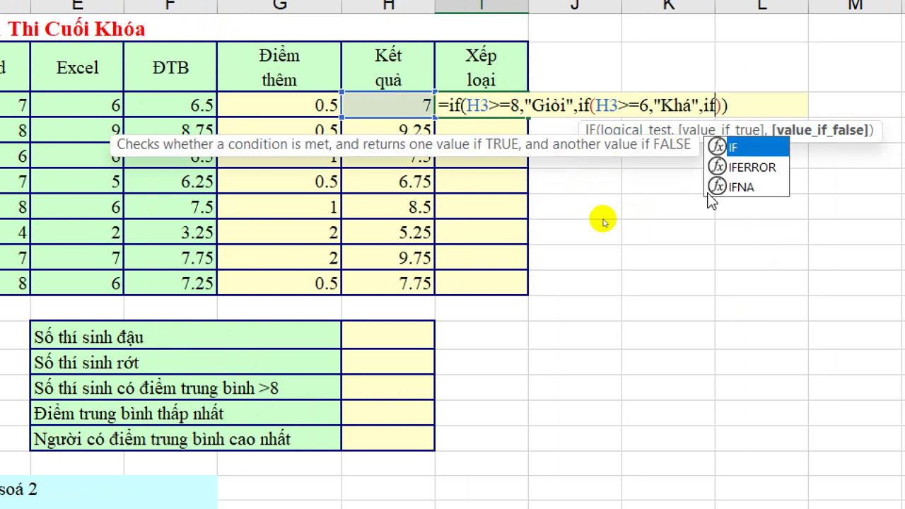
type("()")
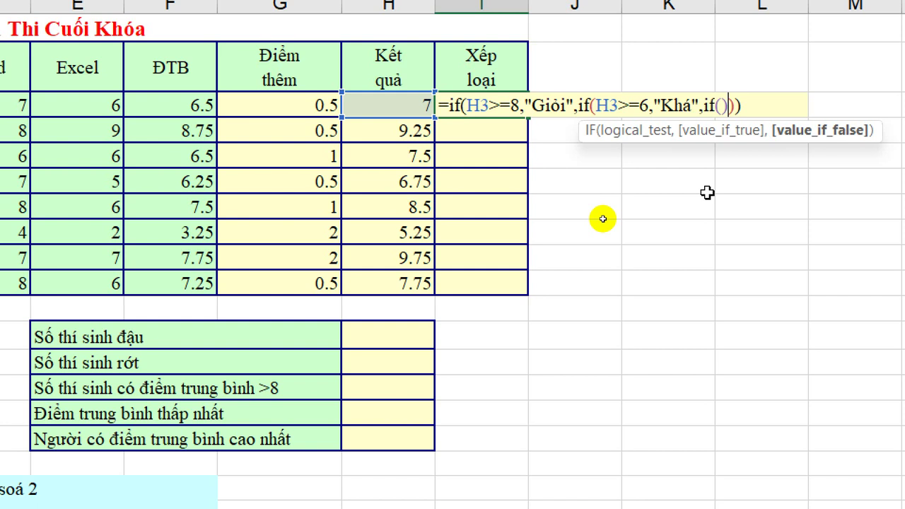
key("Left")
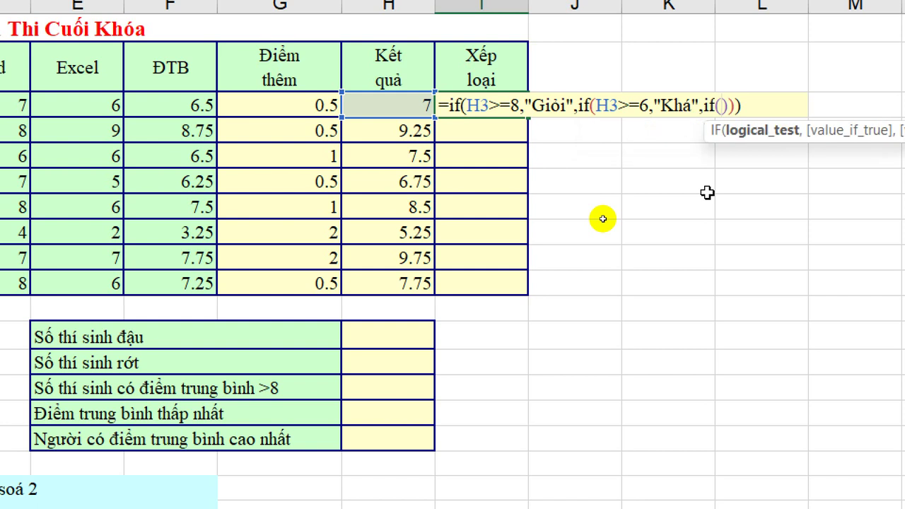
type("dk,")
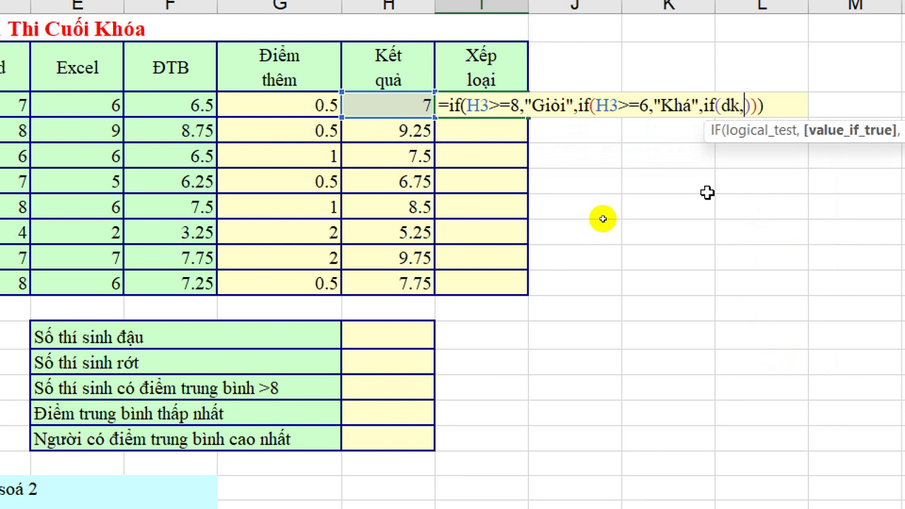
type("gtd")
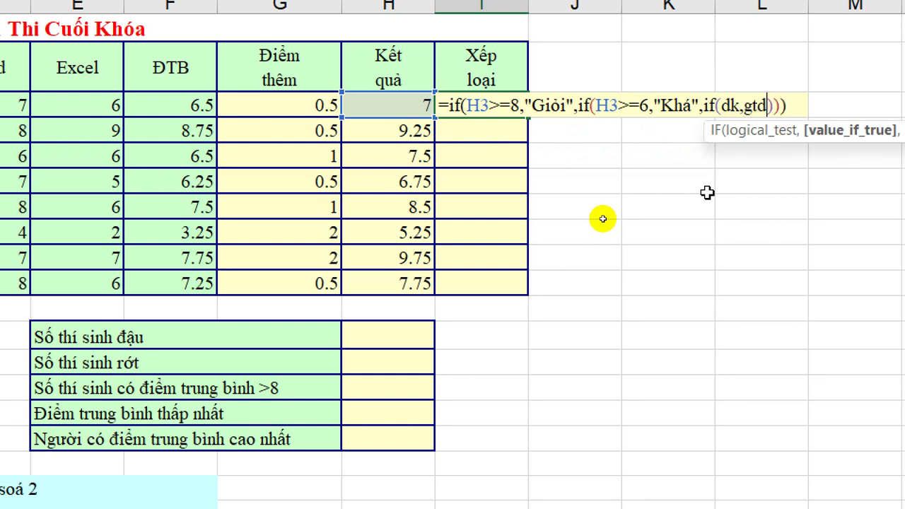
type(",gt2")
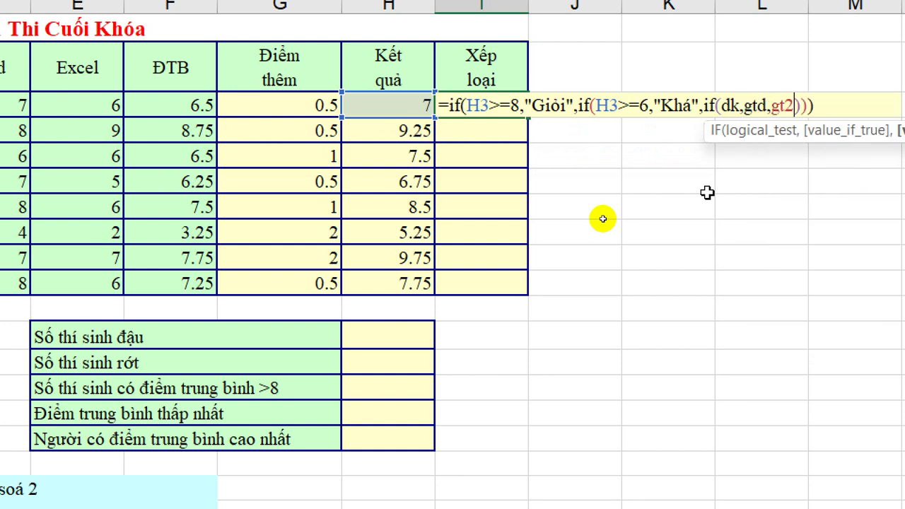
key("BackSpace")
type("s")
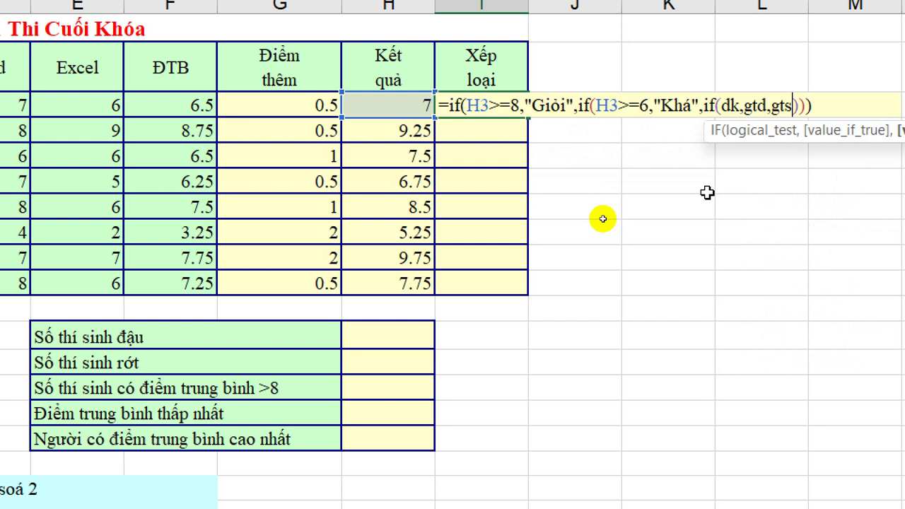
Set the third IF to H3>=5 giving "Trung binh", else "Yếu", and commit it.
double_click(728, 106)
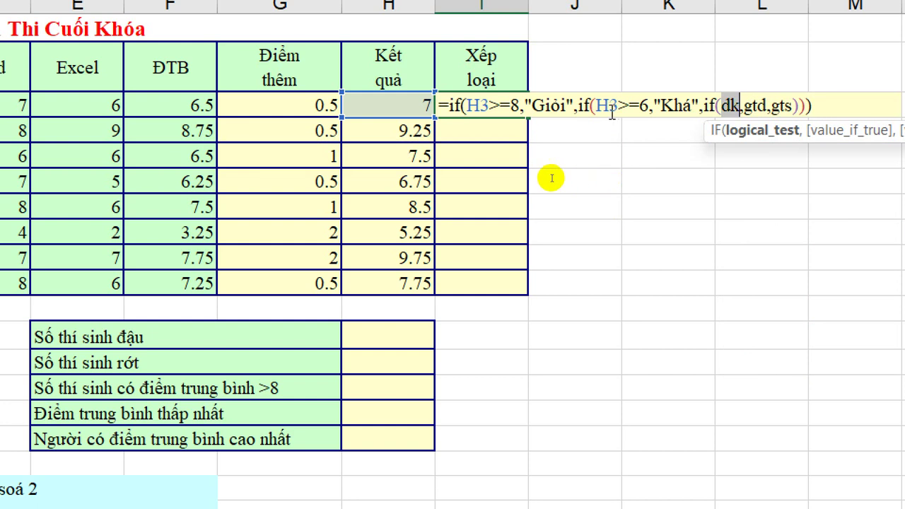
left_click(381, 103)
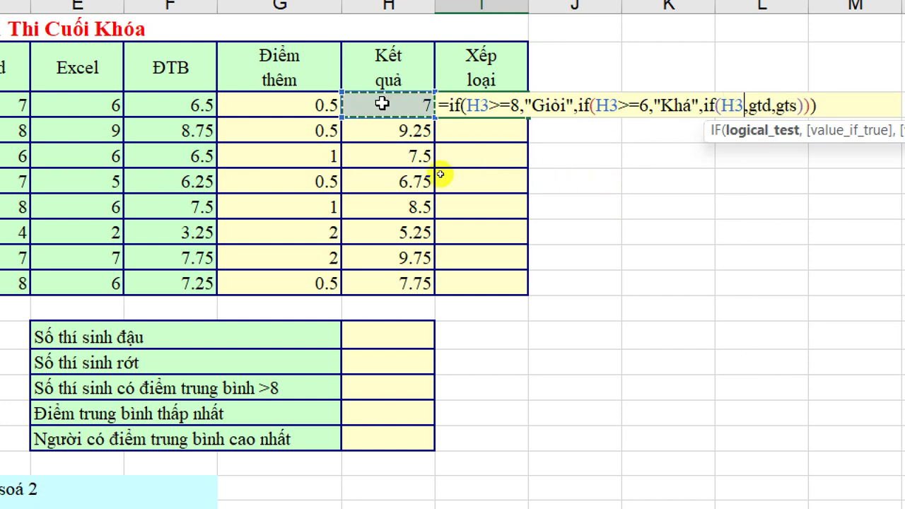
type(">=5")
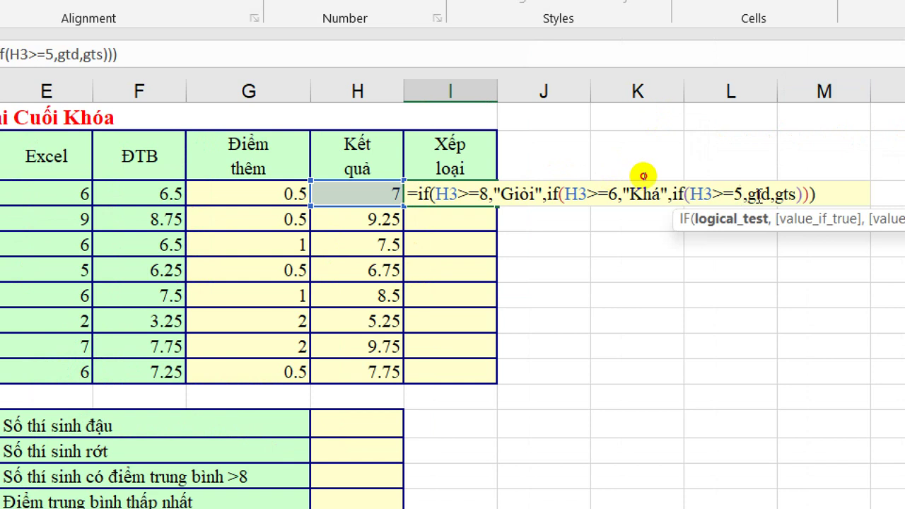
double_click(756, 195)
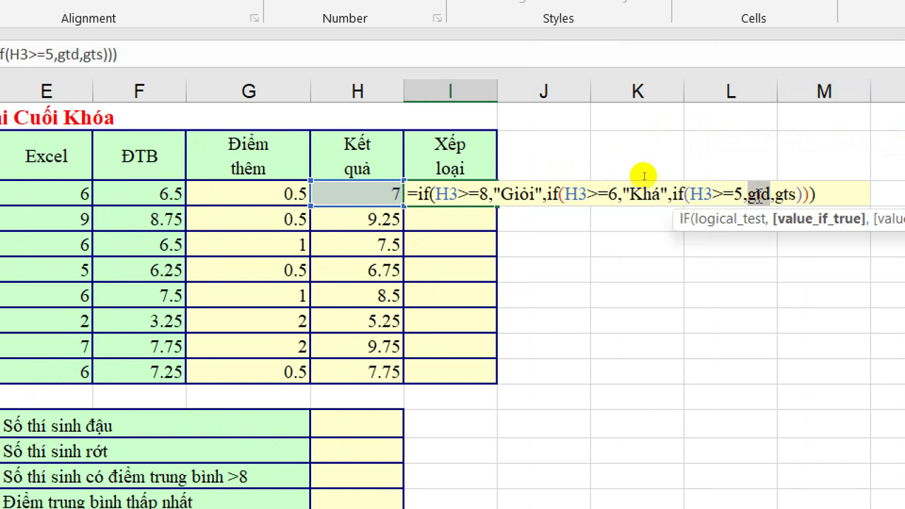
type("\"Trung ")
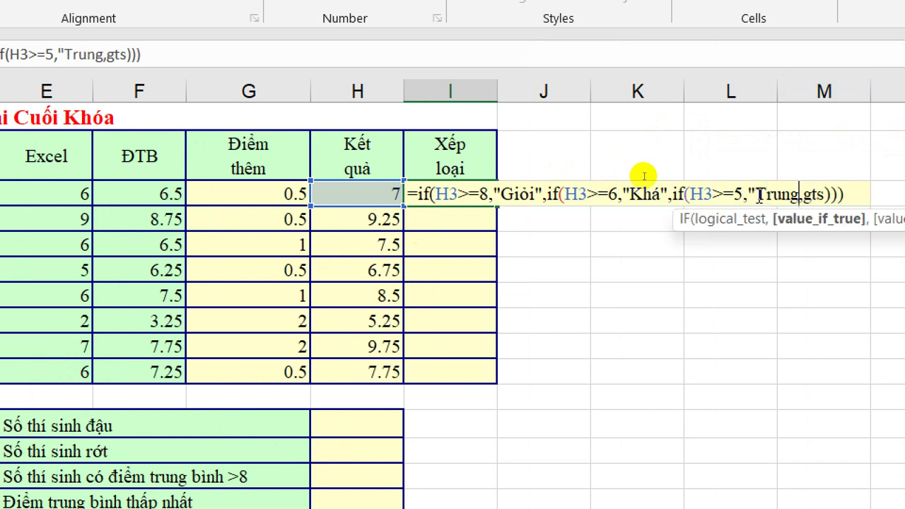
type("binh")
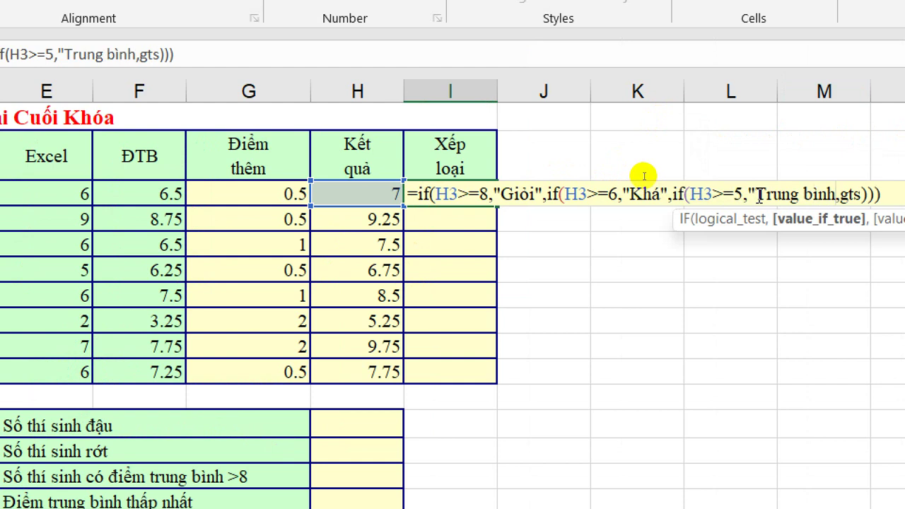
type("\"")
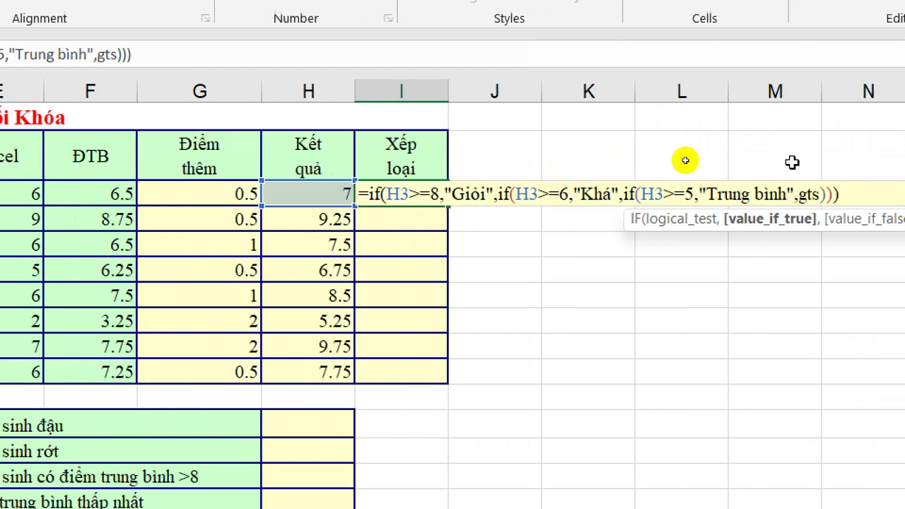
double_click(795, 194)
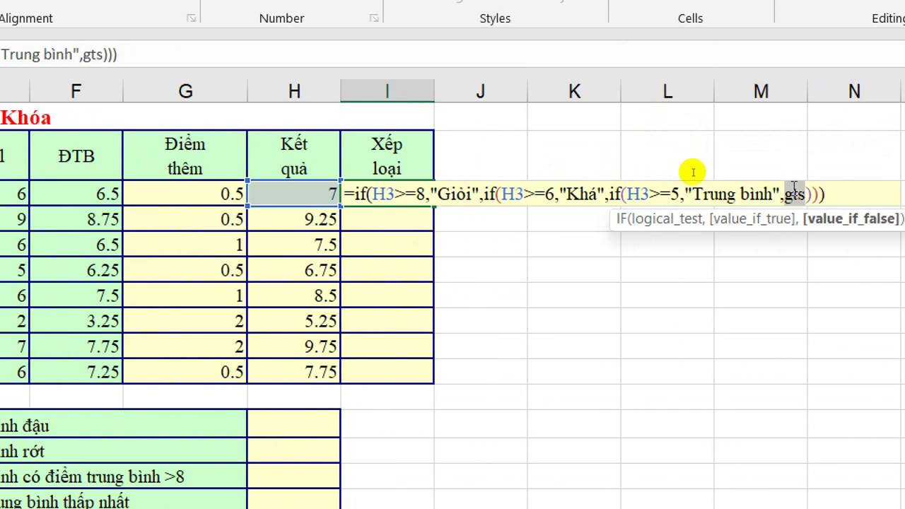
type("\"Yếu")
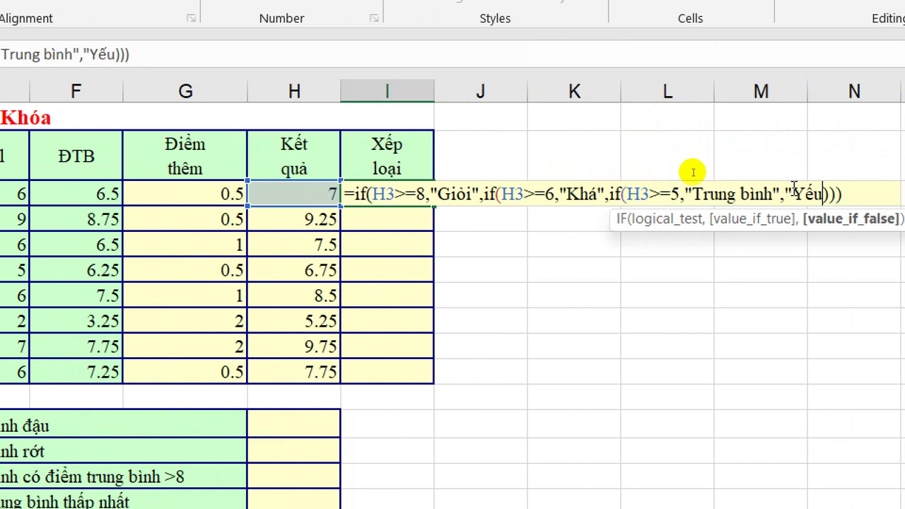
type("\"")
key("Return")
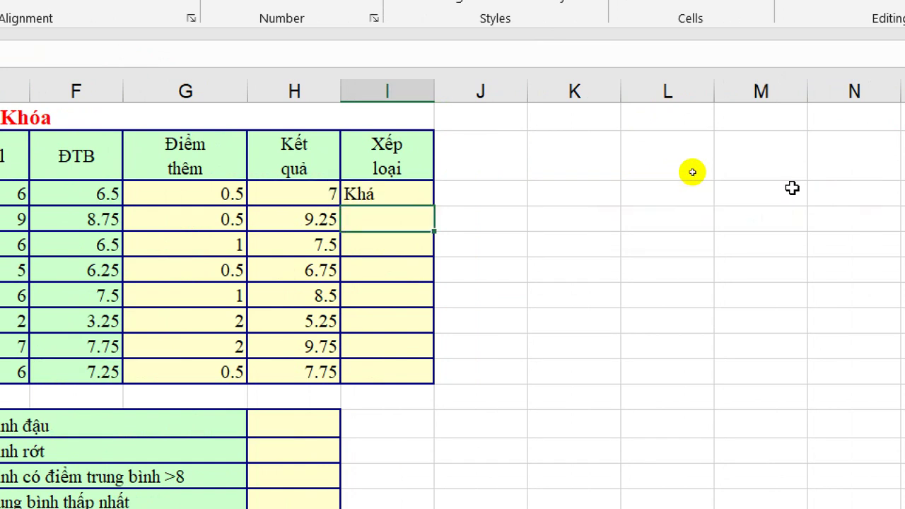
Copy I3's grade formula down to I10 for all eight students.
left_click(419, 198)
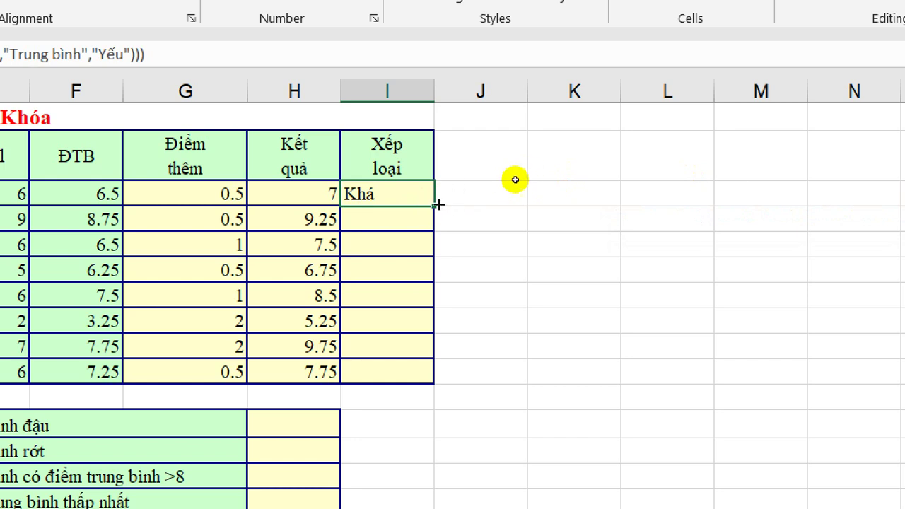
double_click(439, 206)
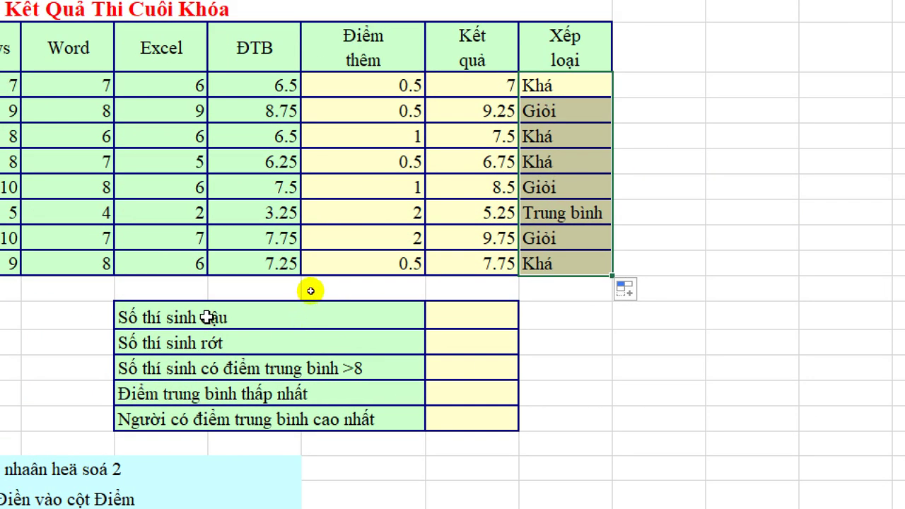
left_click(318, 320)
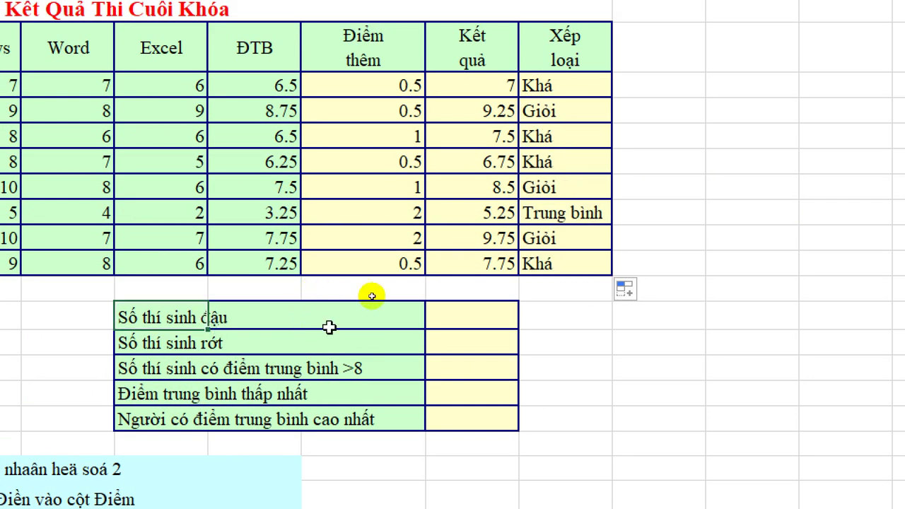
Start =COUNTIF over the absolute range $H$3:$H$10 with the criterion >=5.
left_click(451, 321)
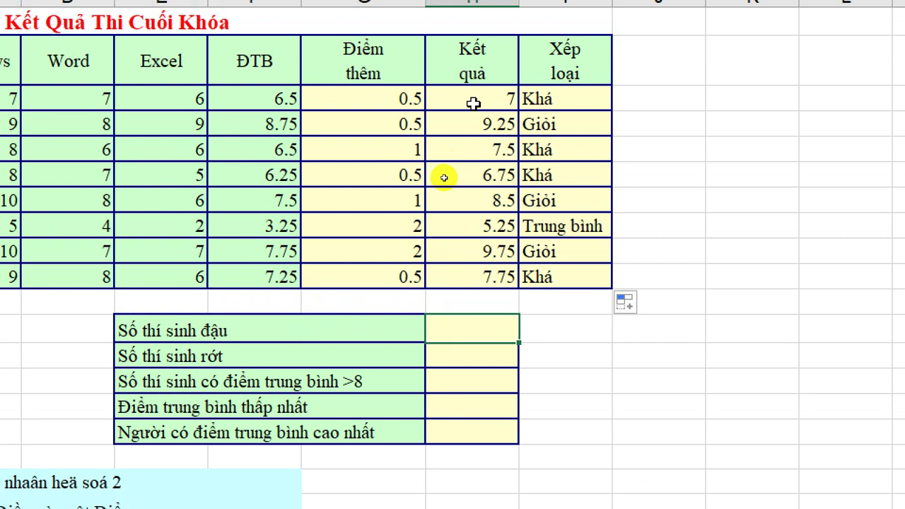
type("=")
type("cou")
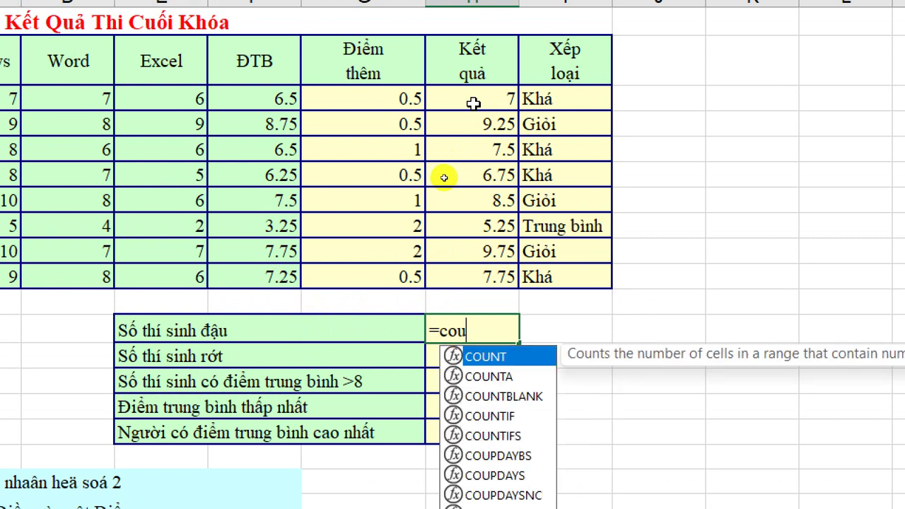
type("nt")
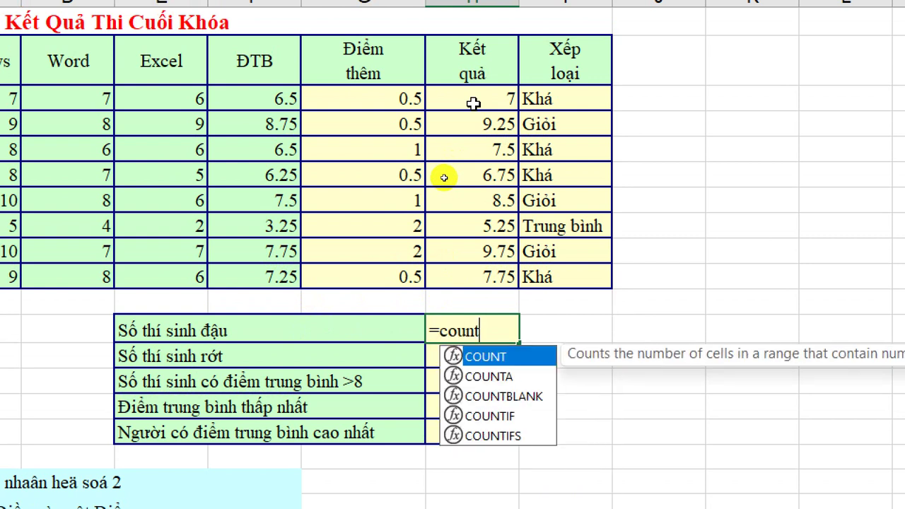
key("Down")
key("Down")
key("Down")
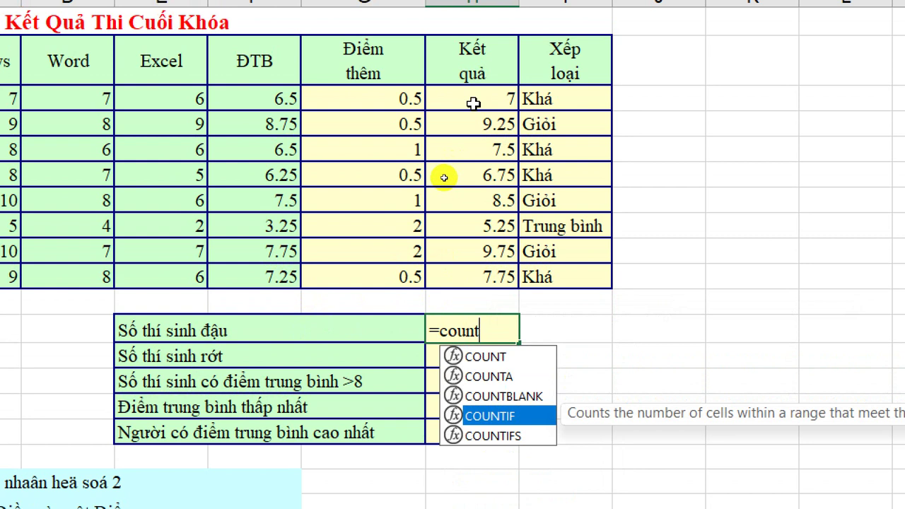
key("Tab")
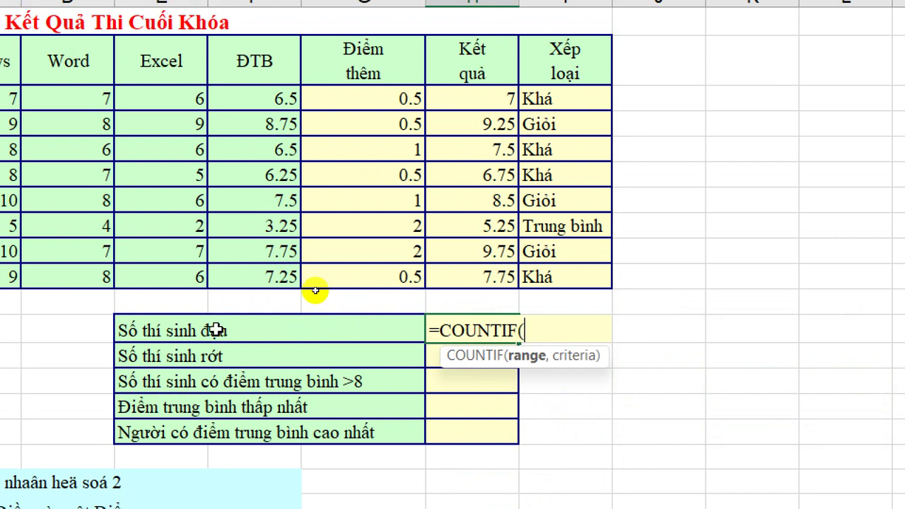
scroll(459, 134, "up", 1)
left_click_drag(455, 105, 439, 287)
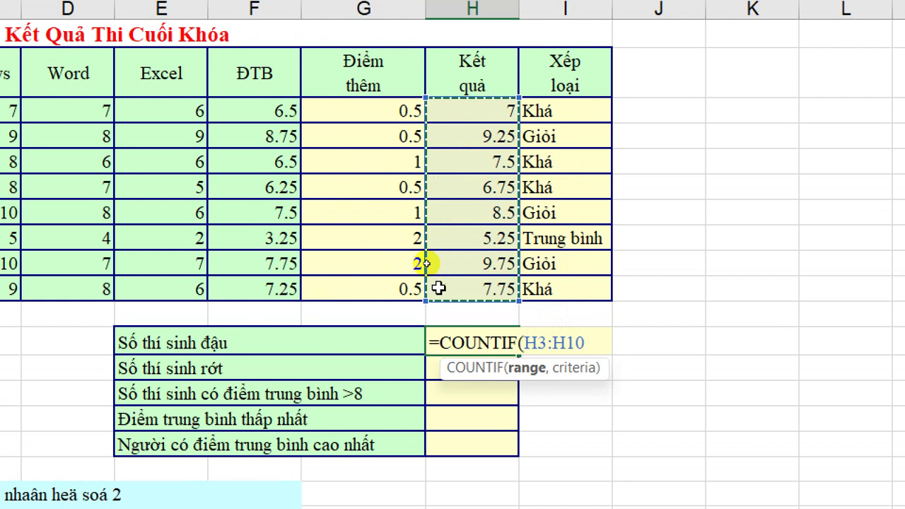
key("F4")
type("$H$10,")
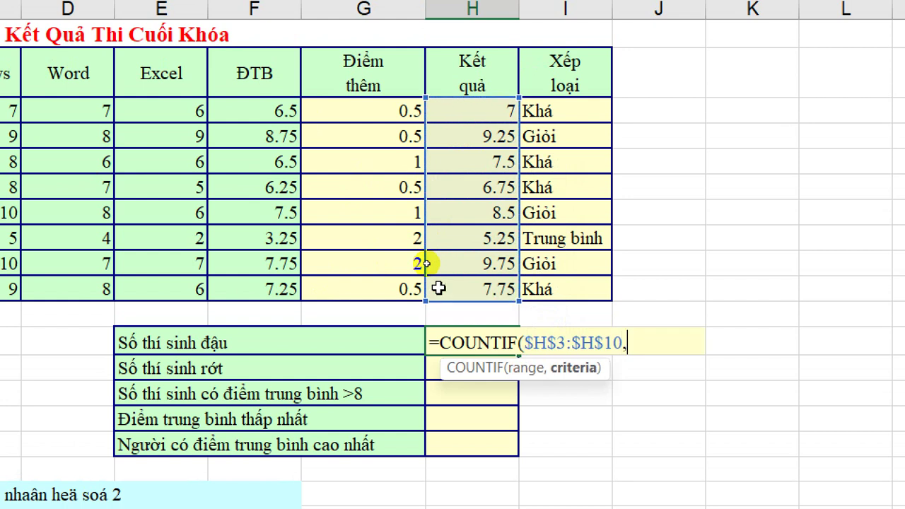
type(">")
type("=5)")
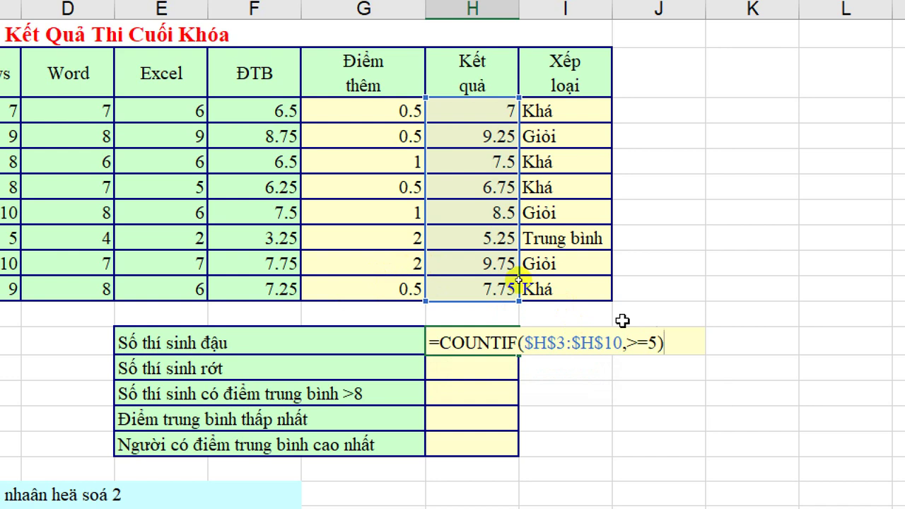
Wrap the >=5 criterion in quotes and commit, counting 8 passing students.
left_click(626, 343)
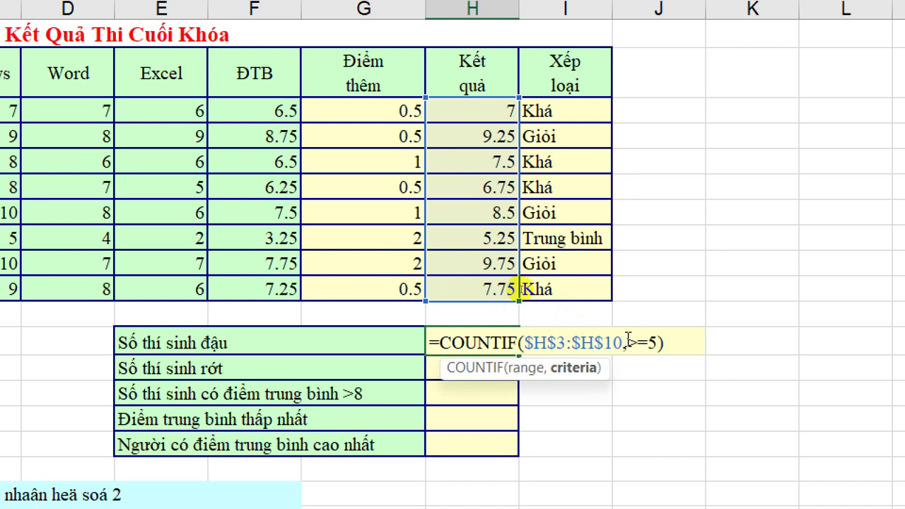
type("\"")
left_click(659, 343)
type("\"")
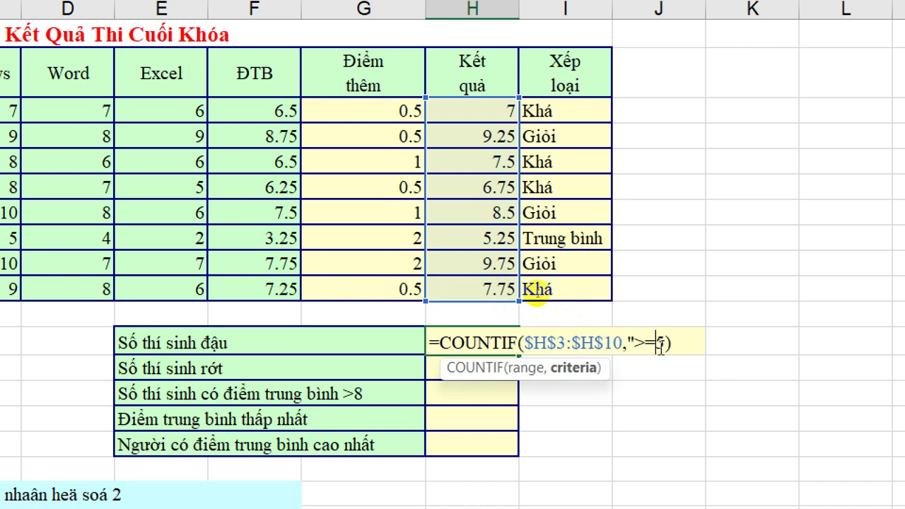
left_click(662, 344)
type("\"")
key("Home")
key("Right")
key("Right")
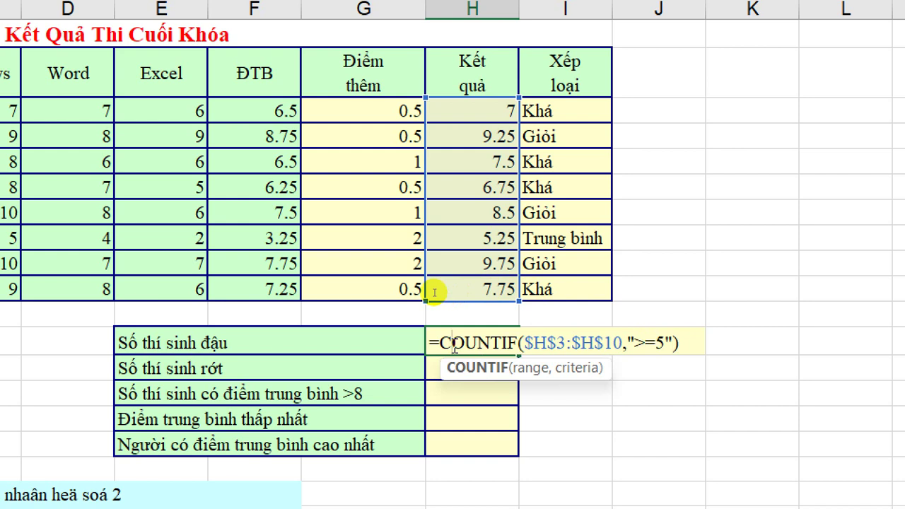
key("Return")
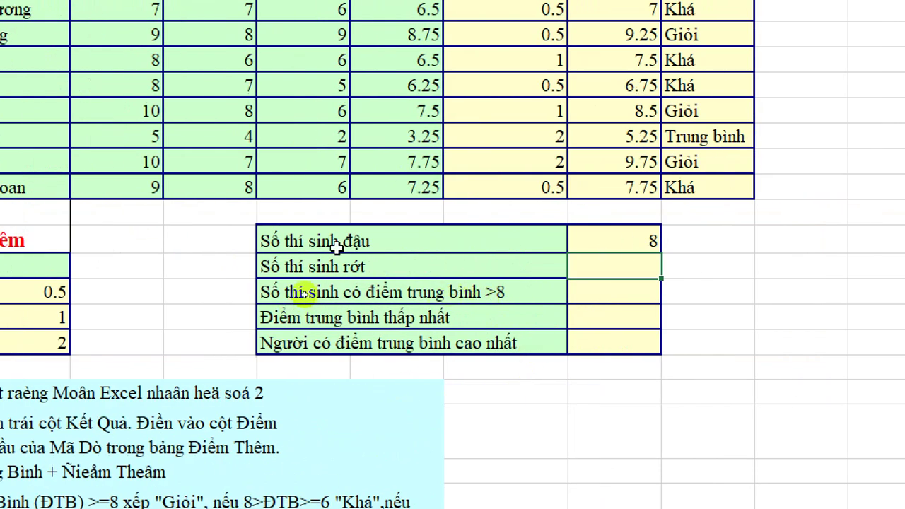
Paste the COUNTIF into the failed-count cell and change its criterion to "<5", giving 0.
left_click(631, 278)
type("8")
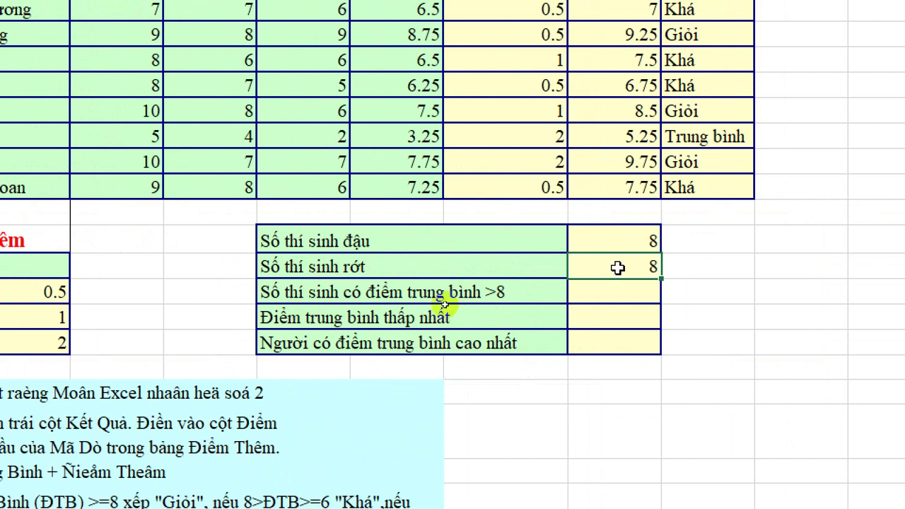
double_click(622, 265)
key("End")
key("Left")
key("Left")
key("Left")
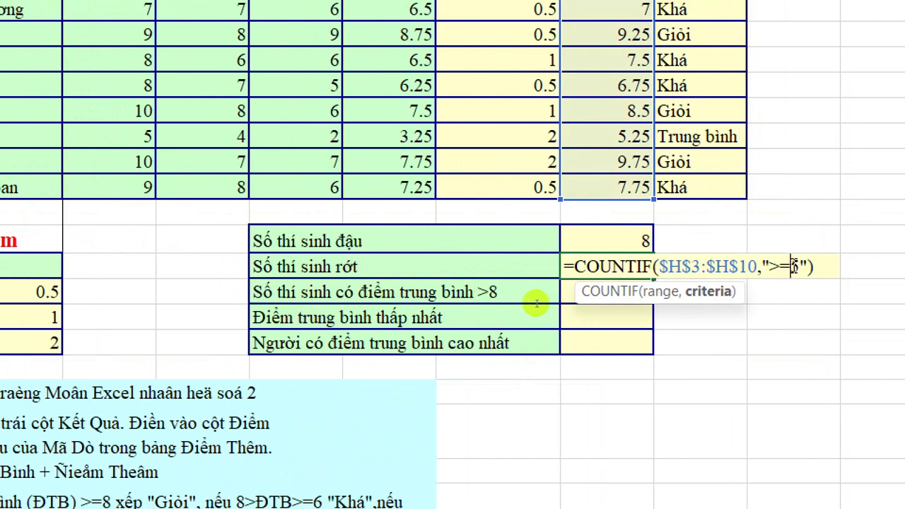
key("BackSpace")
key("BackSpace")
type("<")
key("Return")
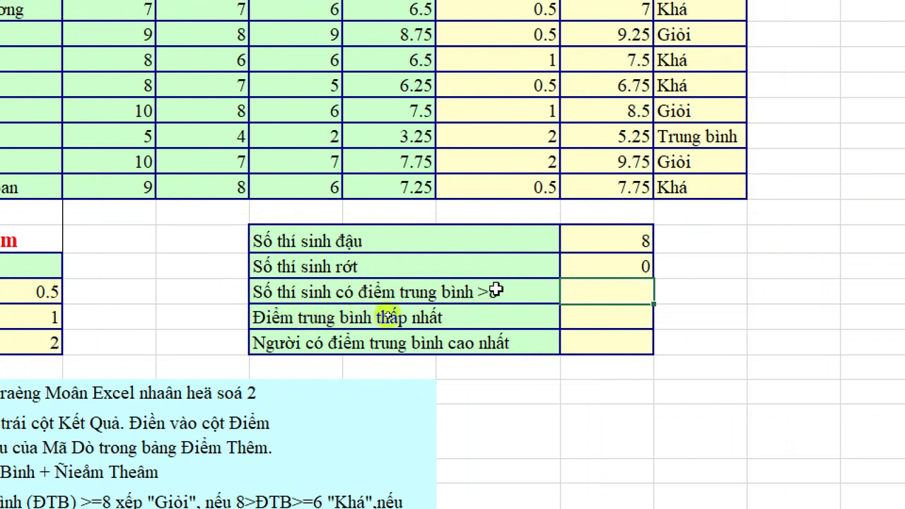
Paste the COUNTIF into the next cell and change its criterion to ">8", giving 3.
key("ctrl+Return")
double_click(589, 292)
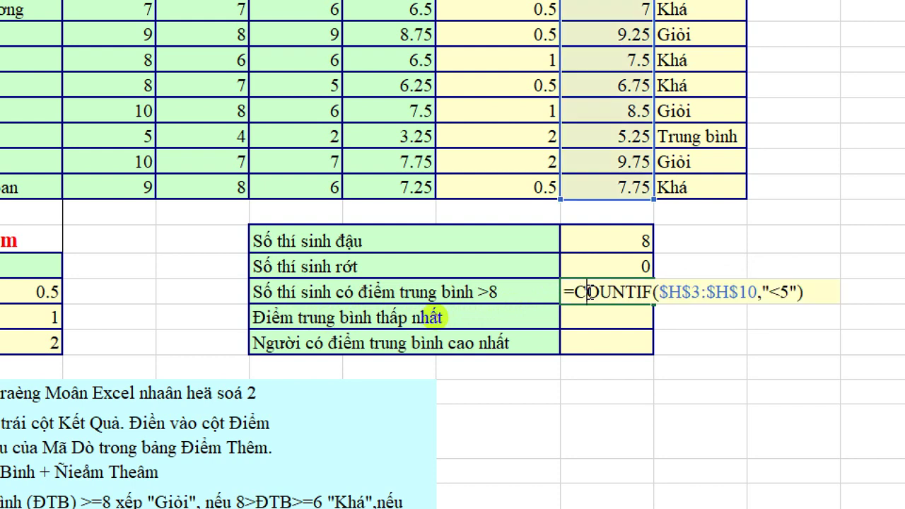
left_click(773, 289)
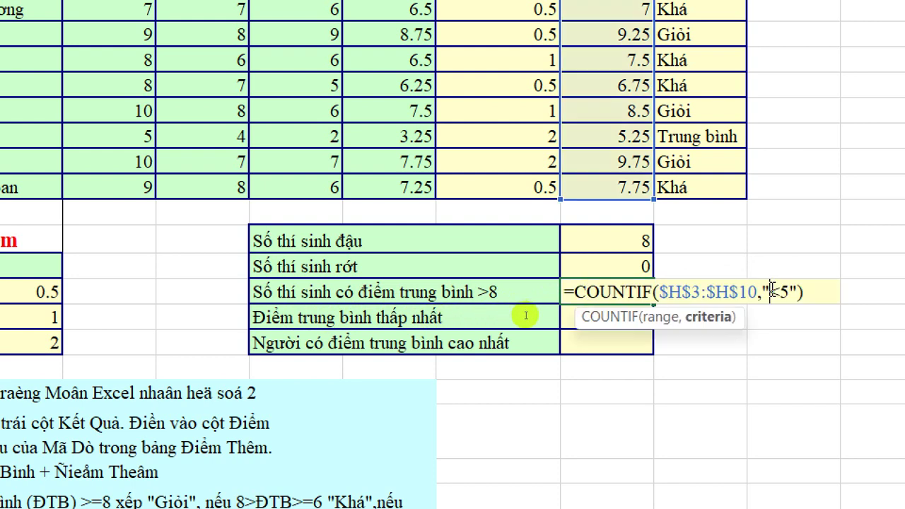
key("shift+Right")
key("shift+Right")
type(">")
type("8")
key("Return")
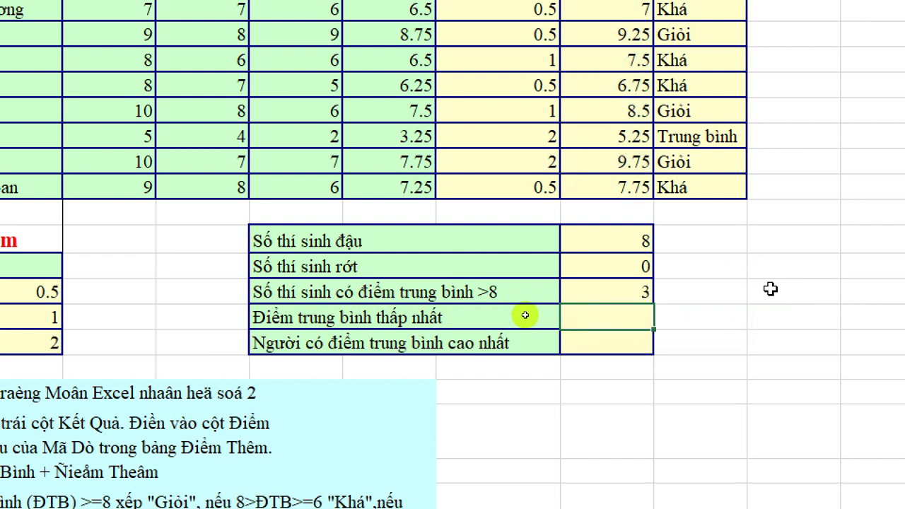
Enter =MIN(F3:F10) in the lowest-average cell, showing 3.25.
type("=")
type("min")
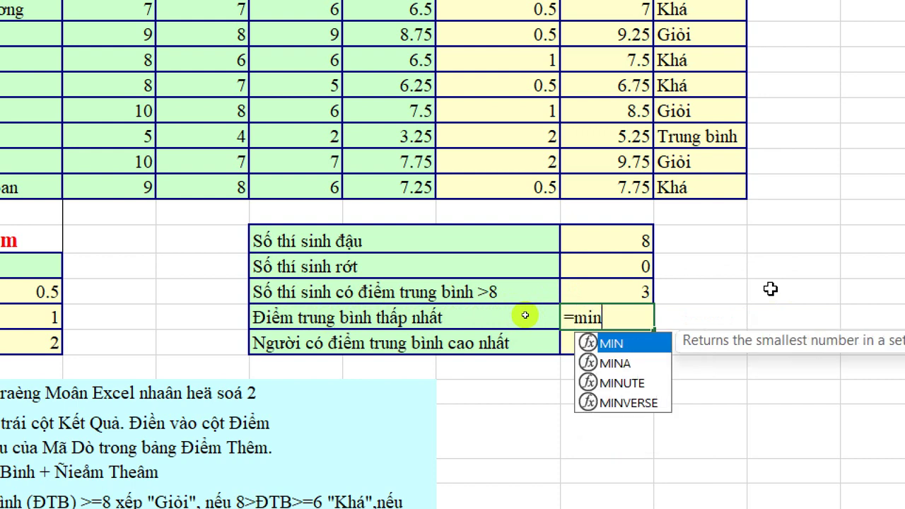
key("Tab")
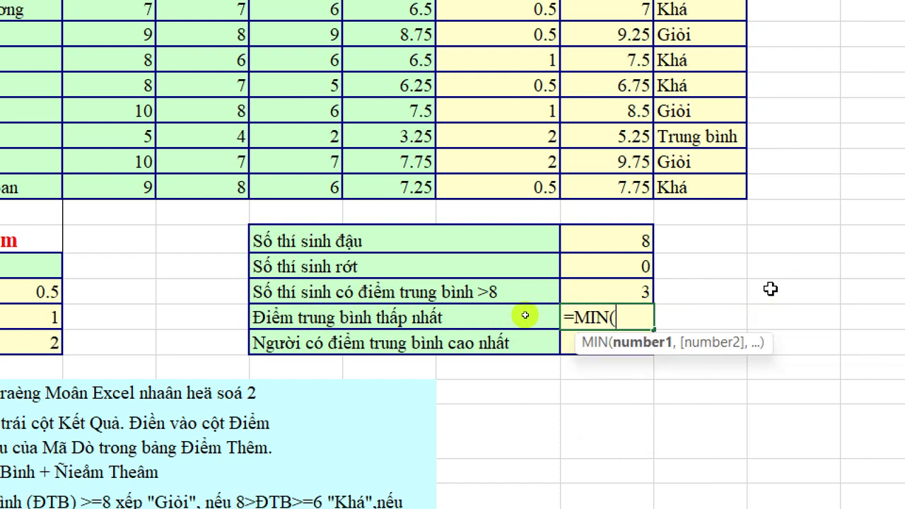
scroll(524, 316, "up", 2)
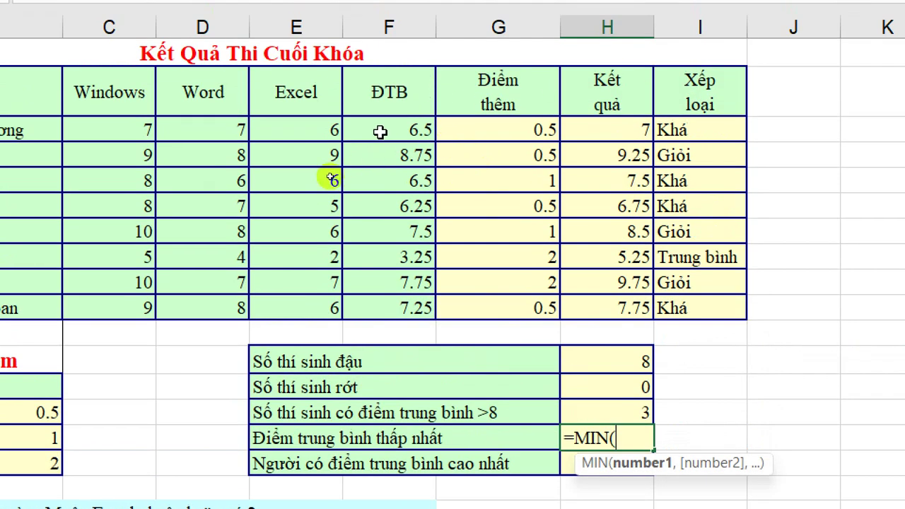
left_click_drag(381, 132, 390, 303)
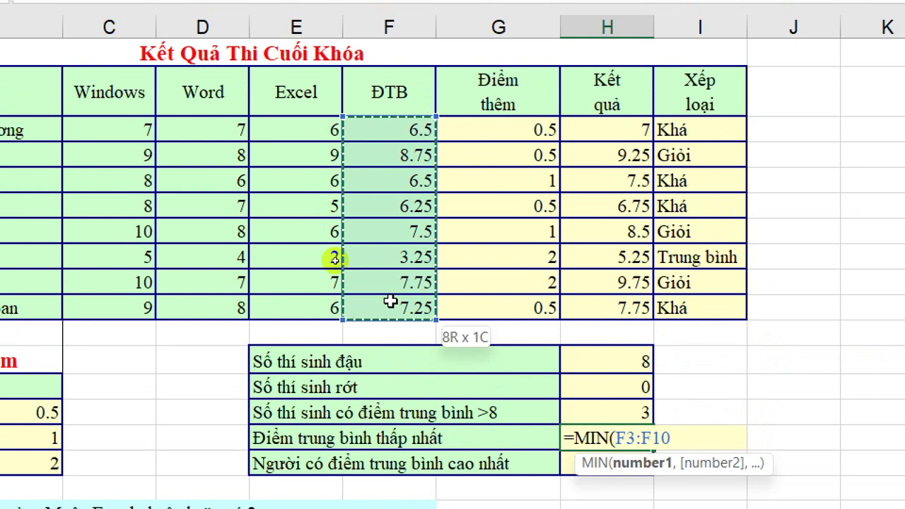
key("Return")
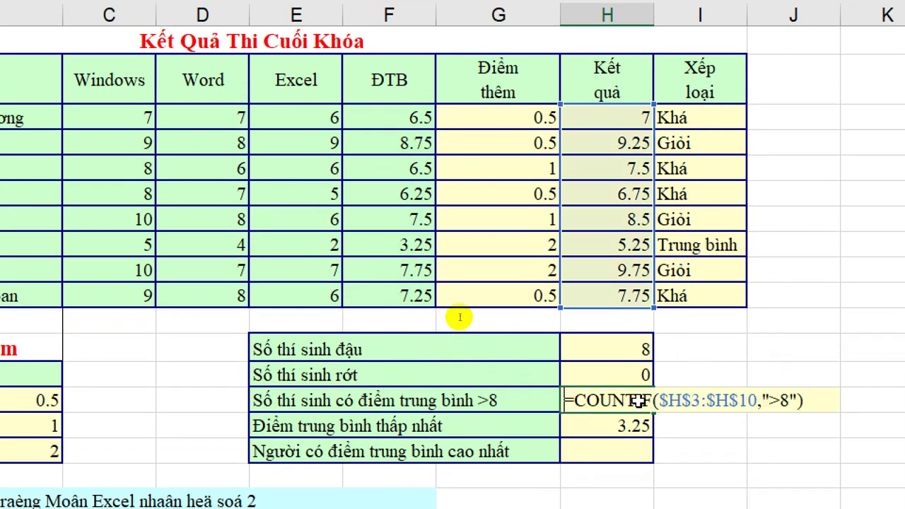
Change the above-8 COUNTIF range to the ĐTB column F3:F10, giving 1.
key("Right")
key("Right")
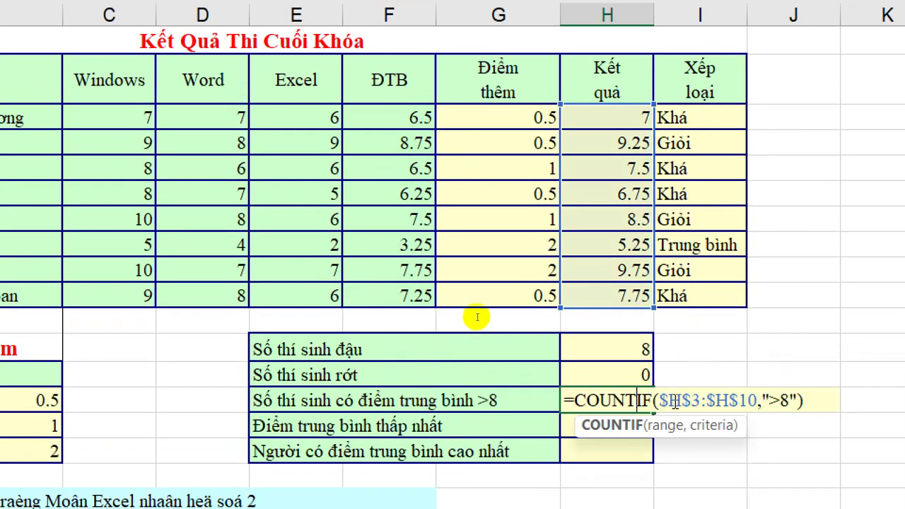
key("Right")
key("Right")
key("Right")
key("Right")
key("Right")
key("Right")
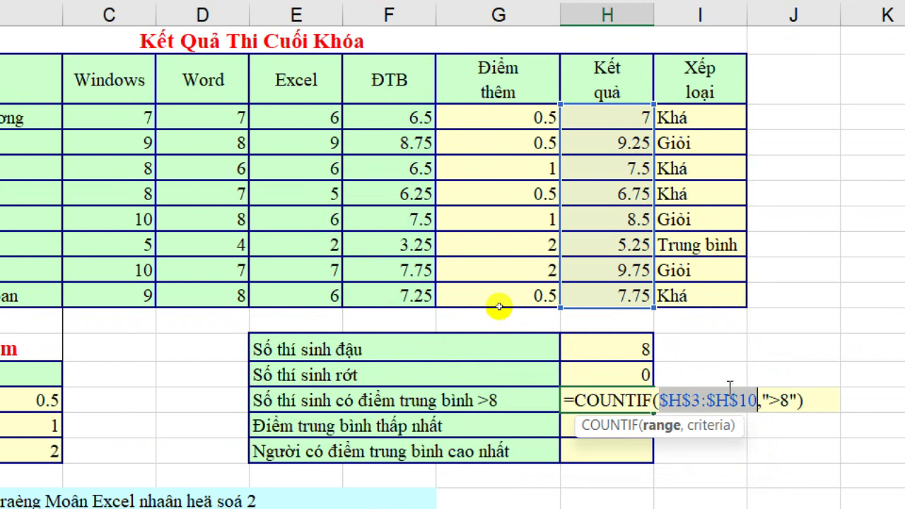
left_click(359, 117)
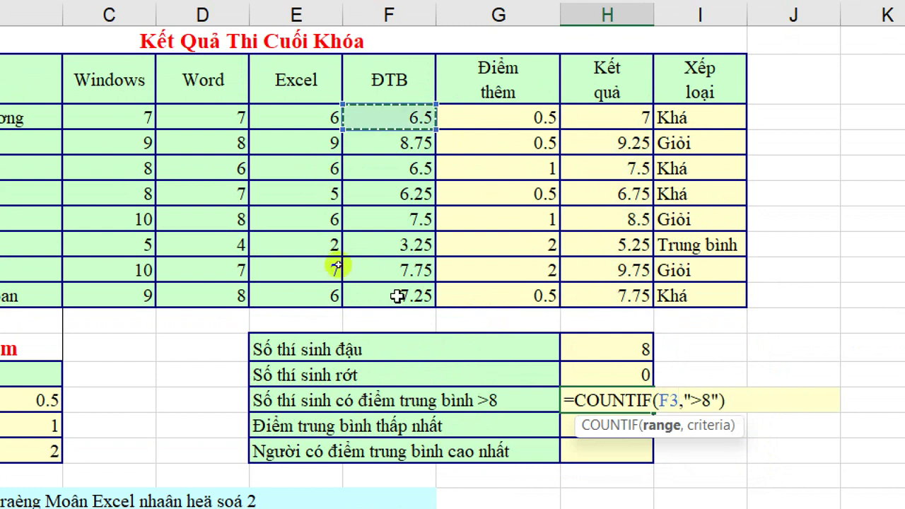
left_click(398, 296, "shift")
key("Return")
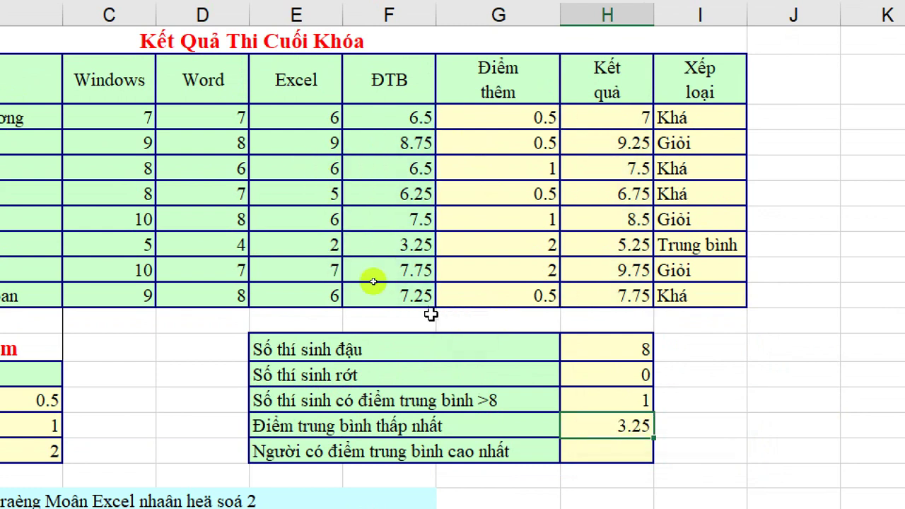
Enter =MAX(F3:F10) in the highest-average cell, showing 8.75.
scroll(580, 434, "down", 1)
left_click(595, 436)
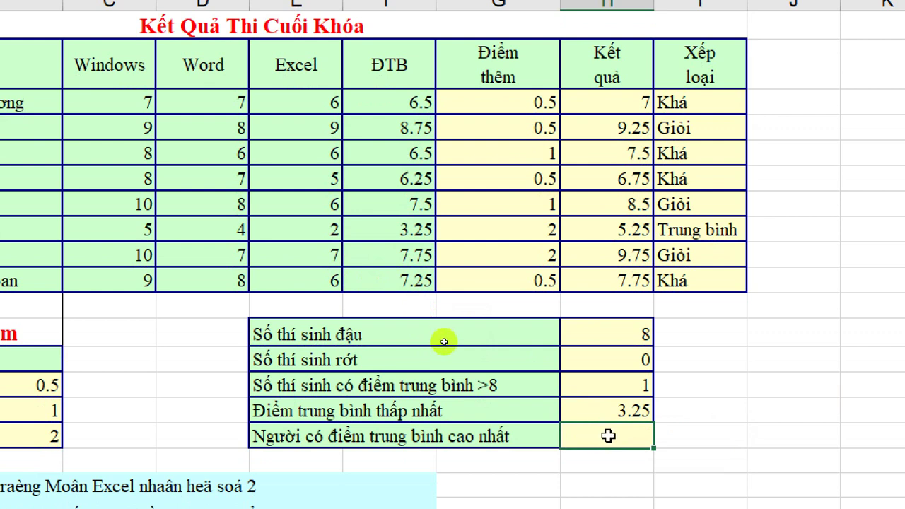
type("m")
key("BackSpace")
type("=mac")
key("BackSpace")
type("xx")
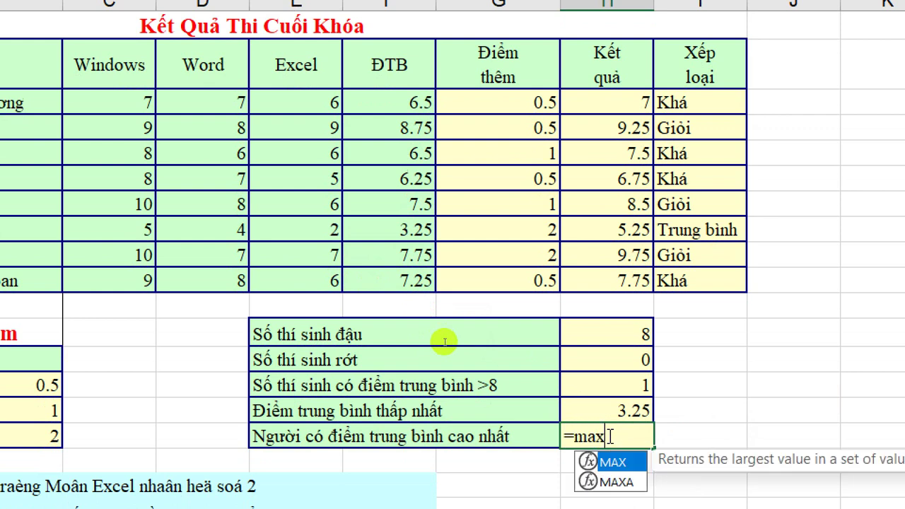
key("Tab")
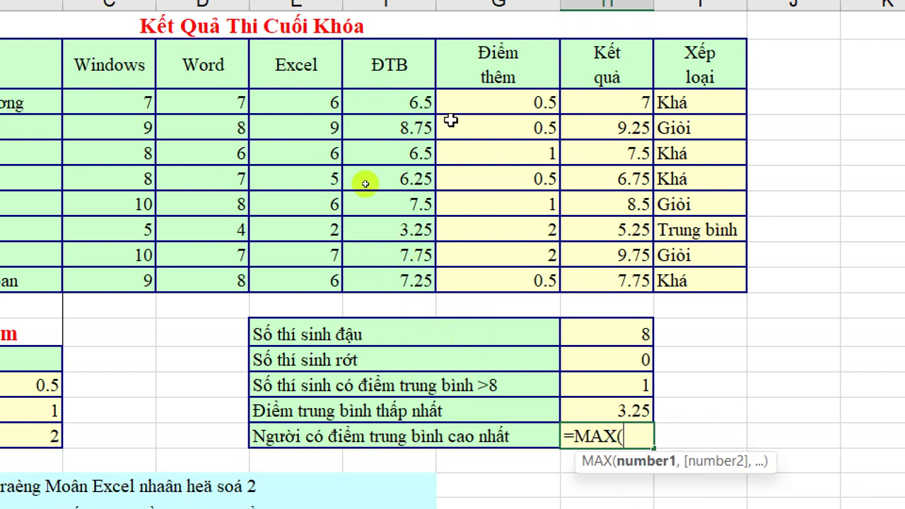
left_click_drag(404, 109, 366, 286)
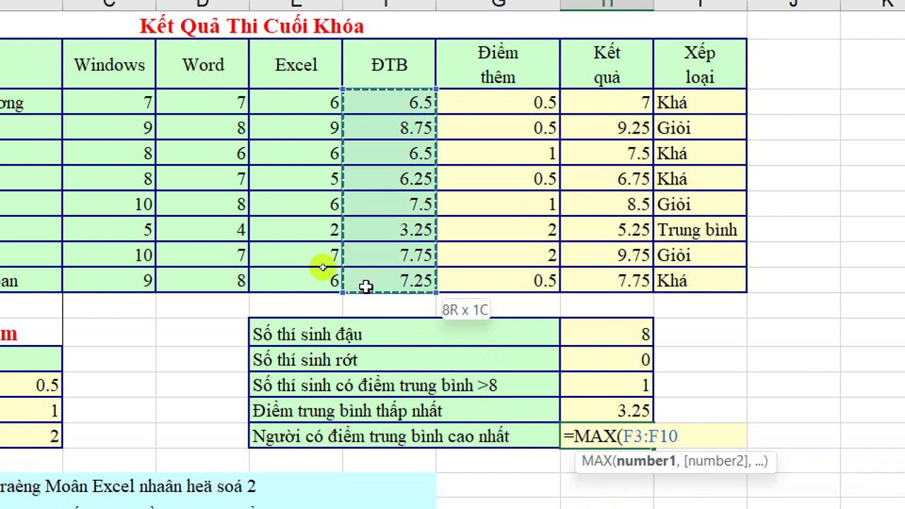
key("Return")
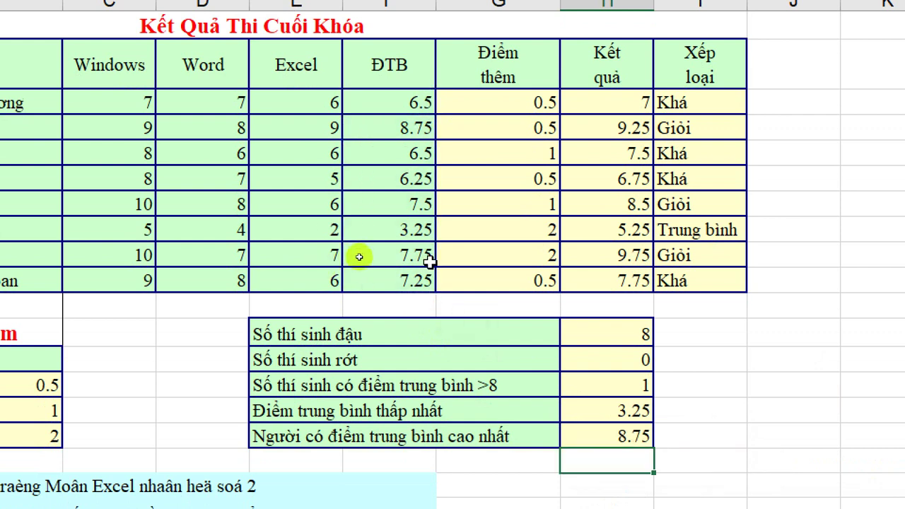
scroll(366, 286, "down", 1)
left_click(587, 419)
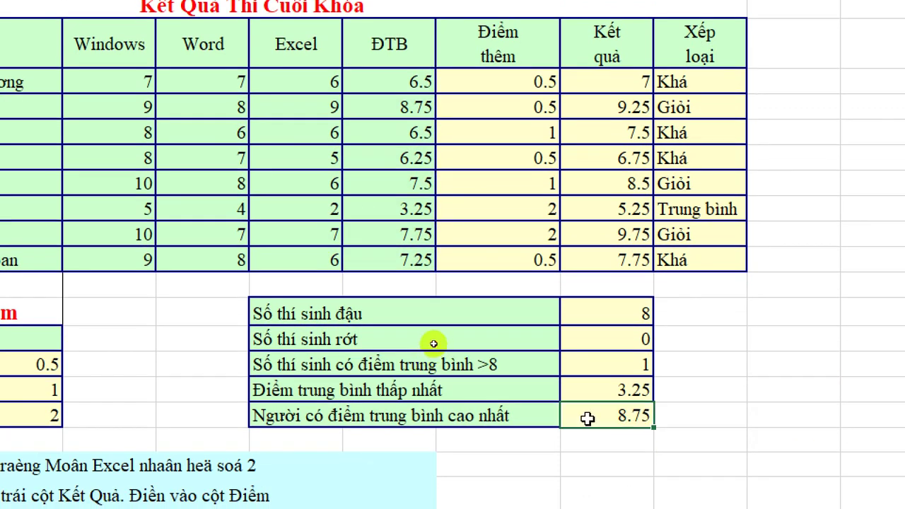
left_click(603, 314)
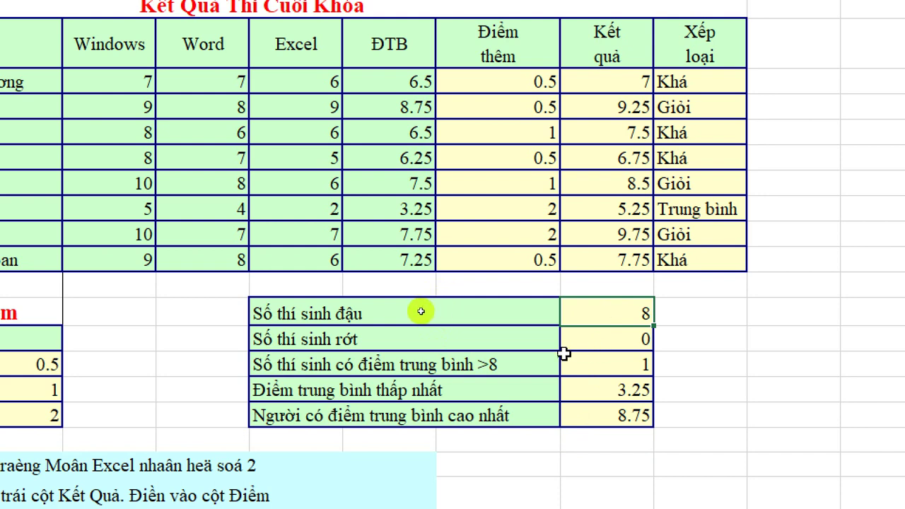
left_click(594, 316)
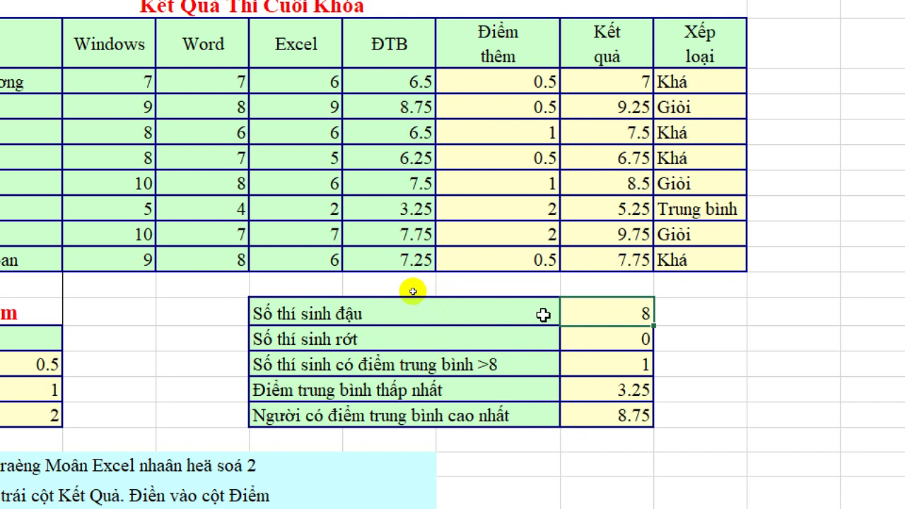
left_click(721, 318)
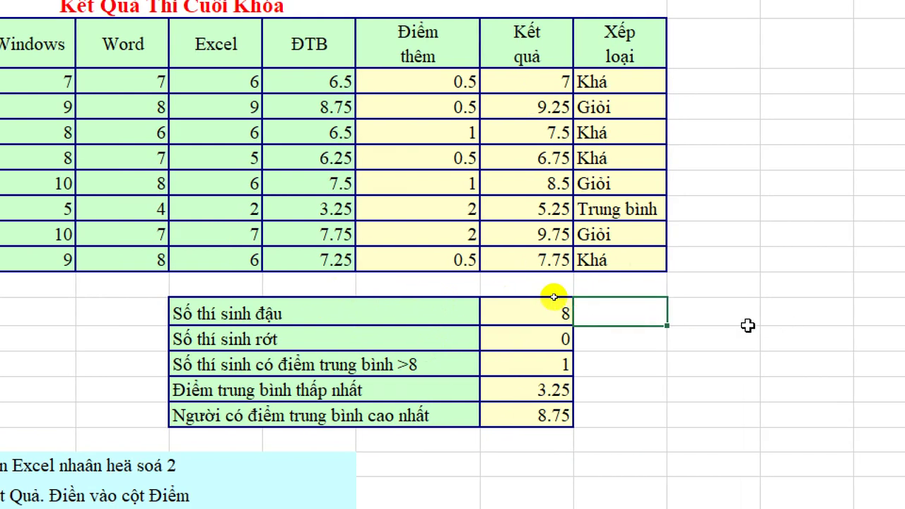
Type the pass-condition note: đậu needs KQ >=5 and no subject below 2 points.
type("DKD")
key("BackSpace")
key("BackSpace")
type("D")
key("BackSpace")
type("k ddaa")
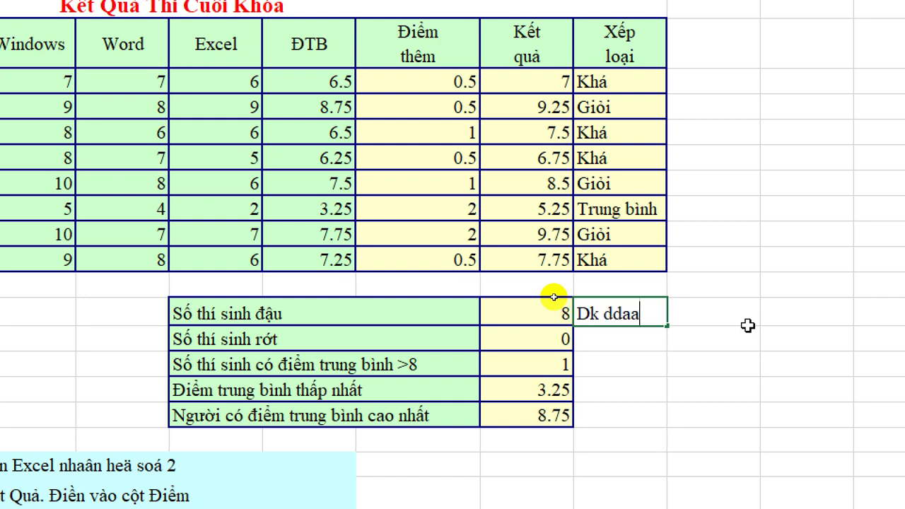
key("BackSpace")
key("BackSpace")
key("BackSpace")
key("BackSpace")
type("đâ")
type("u")
type(":")
type("K")
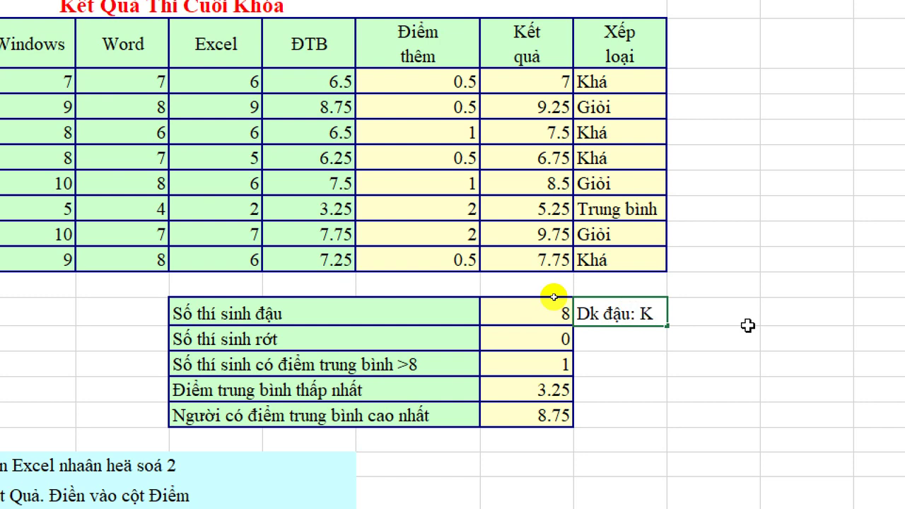
type("Q >=")
type("5 và kh")
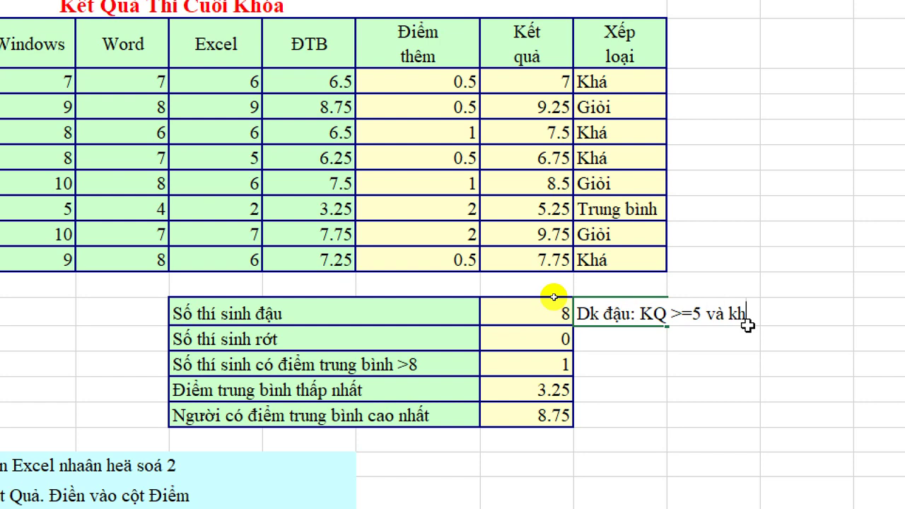
type("ông có ")
type("mon ")
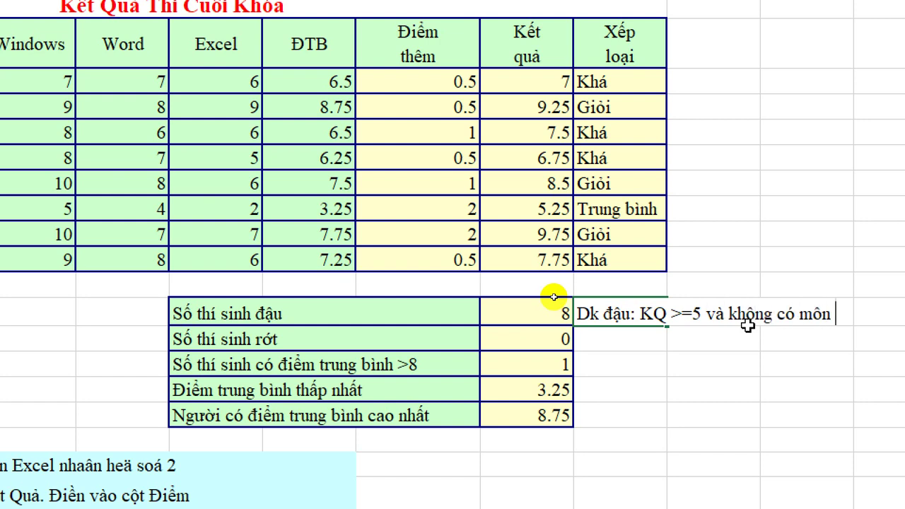
type("no")
type("ào du")
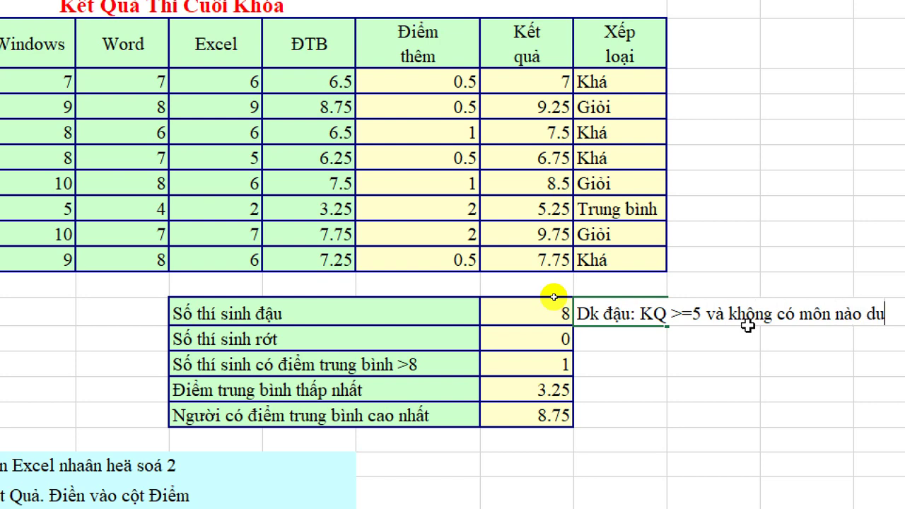
type("owis")
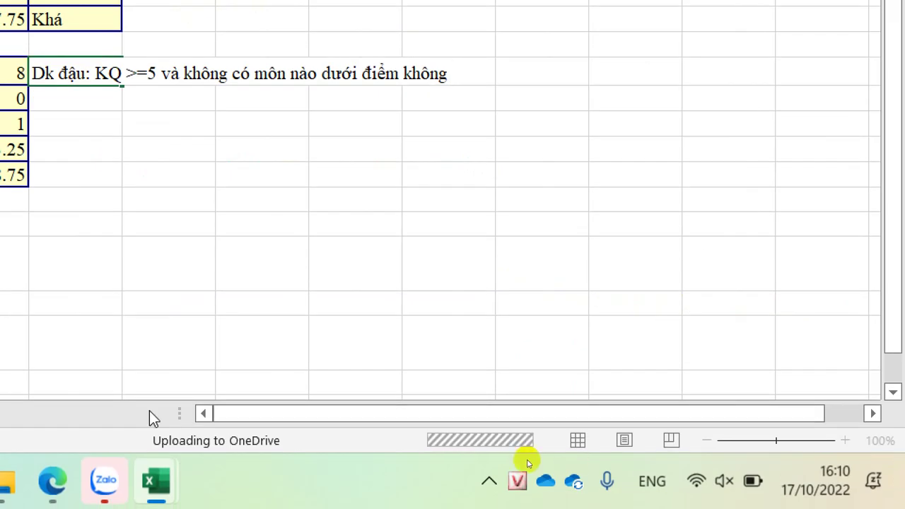
key("BackSpace")
key("BackSpace")
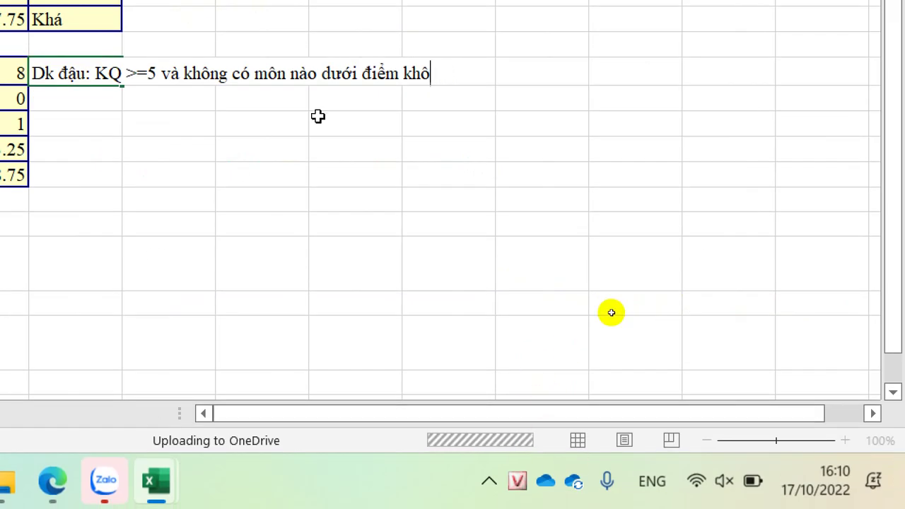
key("BackSpace")
type("ống ")
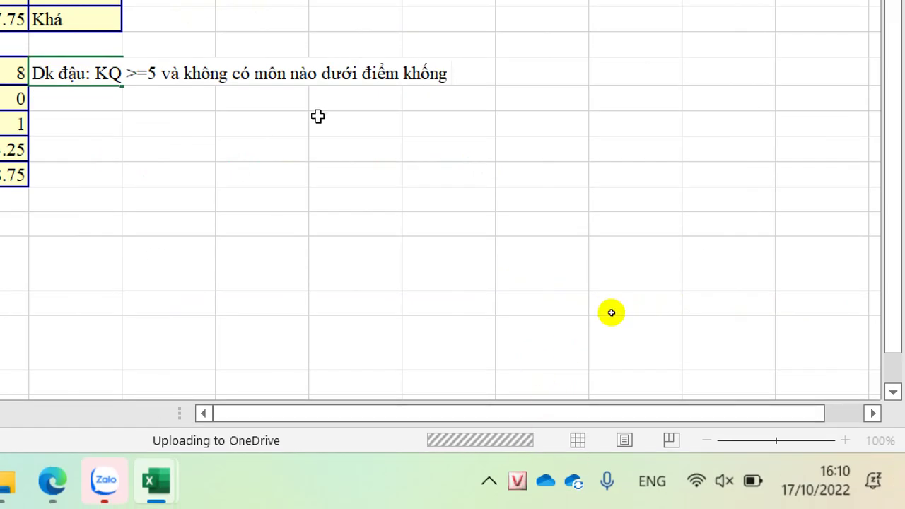
type("chế")
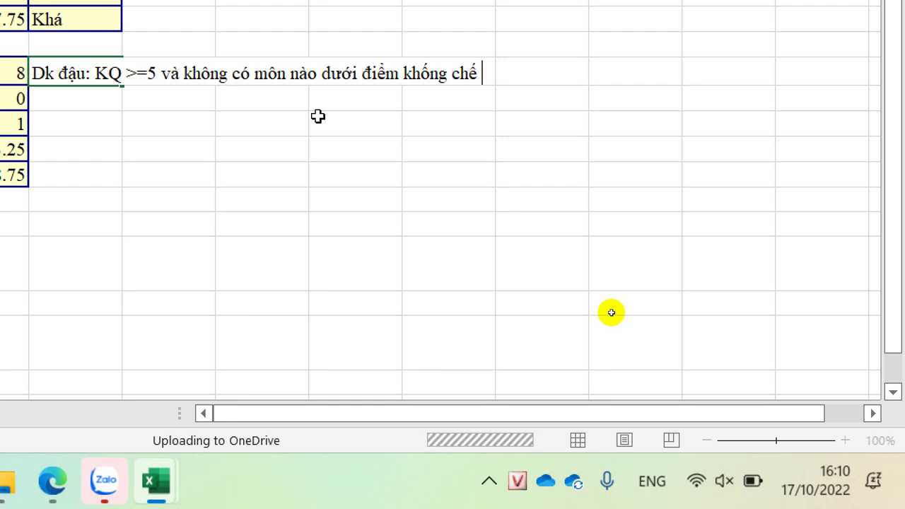
type(" 2 đ")
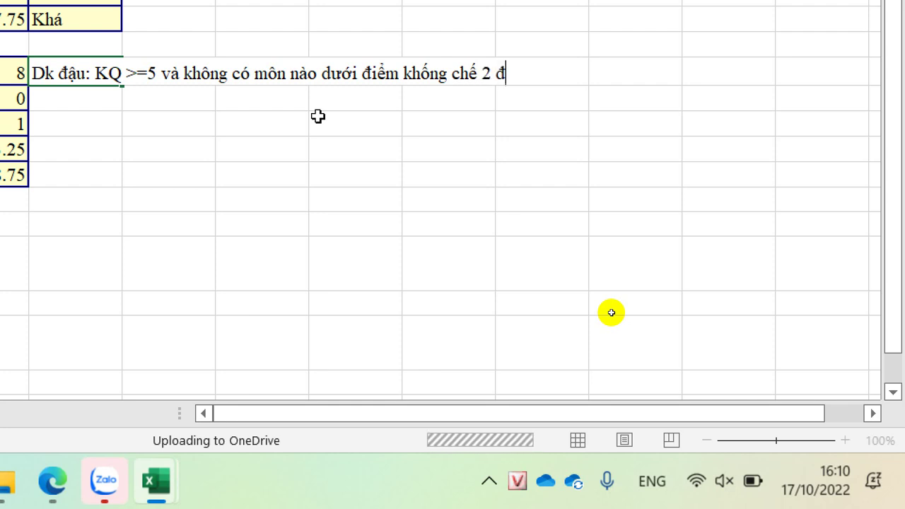
key("BackSpace")
key("BackSpace")
type("dd")
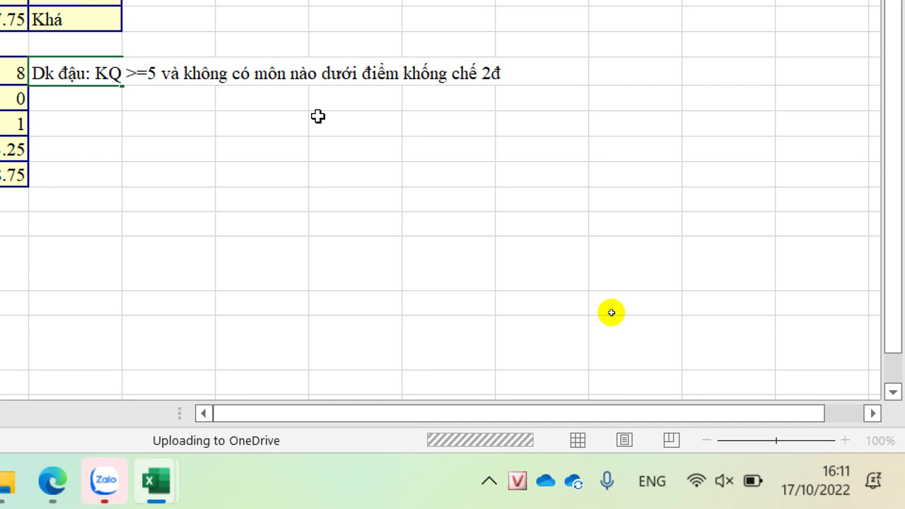
Reword the note with 'bị' and 'nhỏ hơn' before 2đ, and commit it.
double_click(339, 73)
type("b")
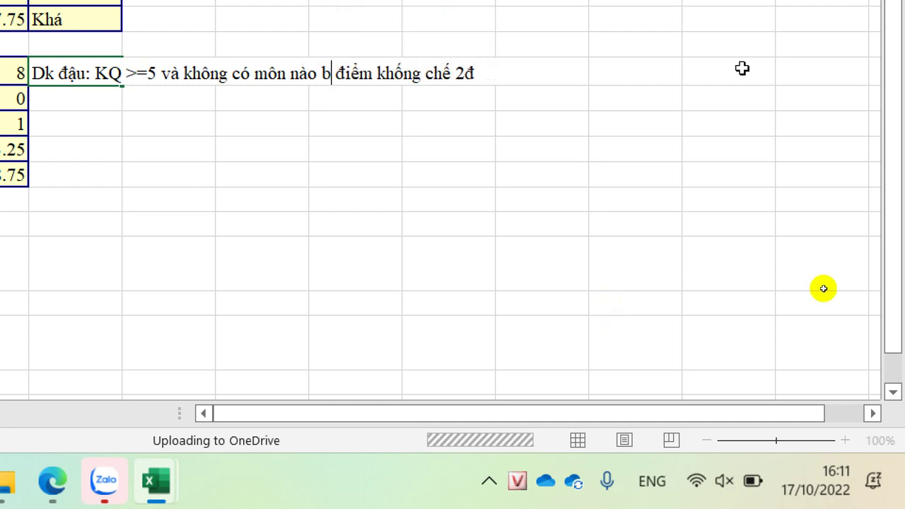
type("ị")
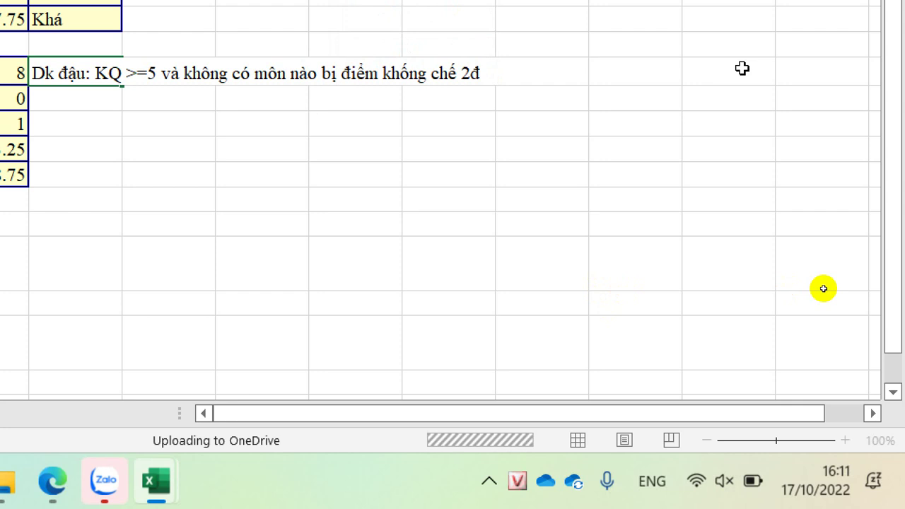
key("ctrl+Right")
key("ctrl+Right")
key("ctrl+Right")
key("ctrl+Right")
key("ctrl+Right")
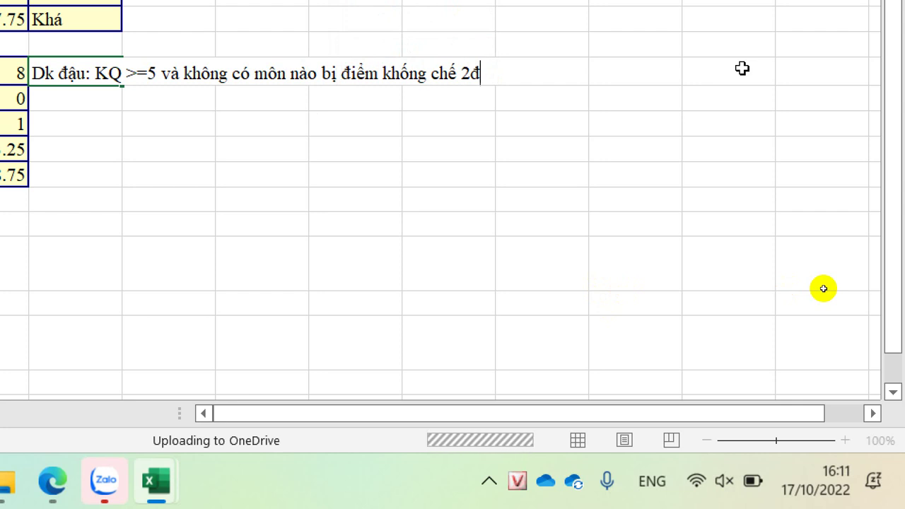
key("ctrl+Left")
type("nh")
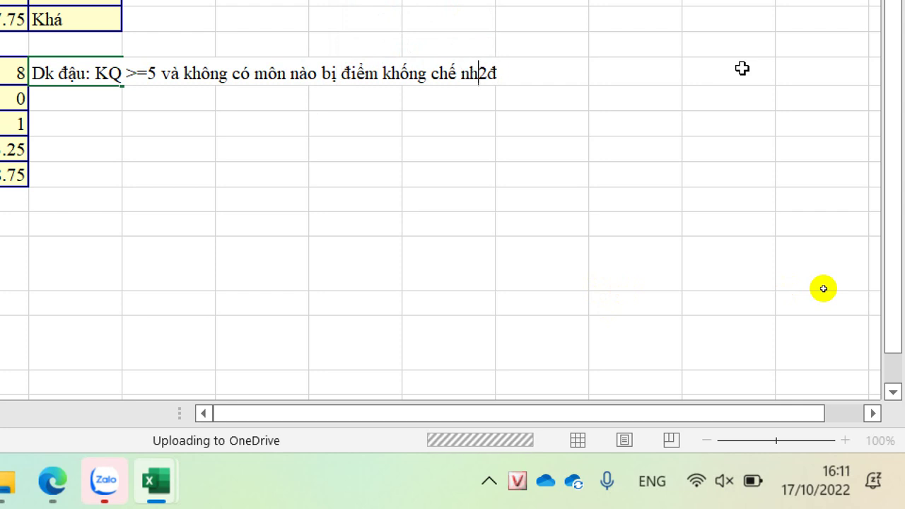
type("ỏ hơn")
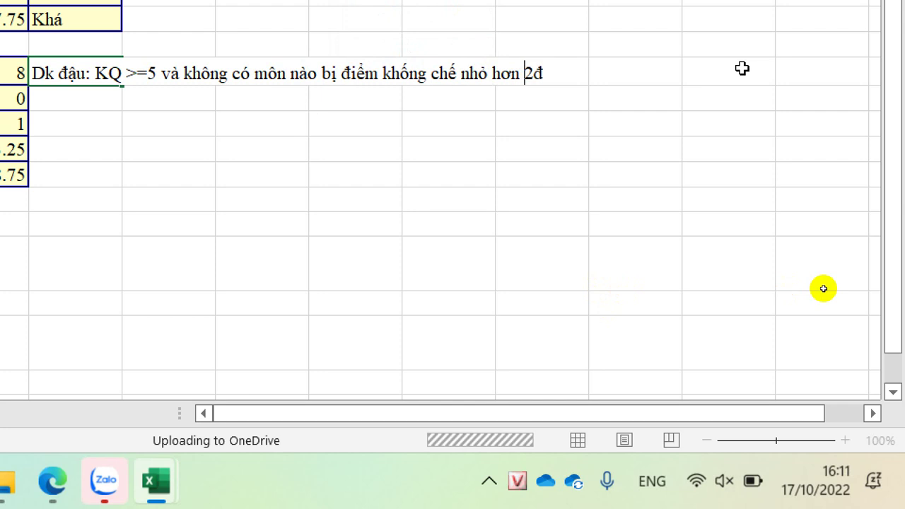
key("Return")
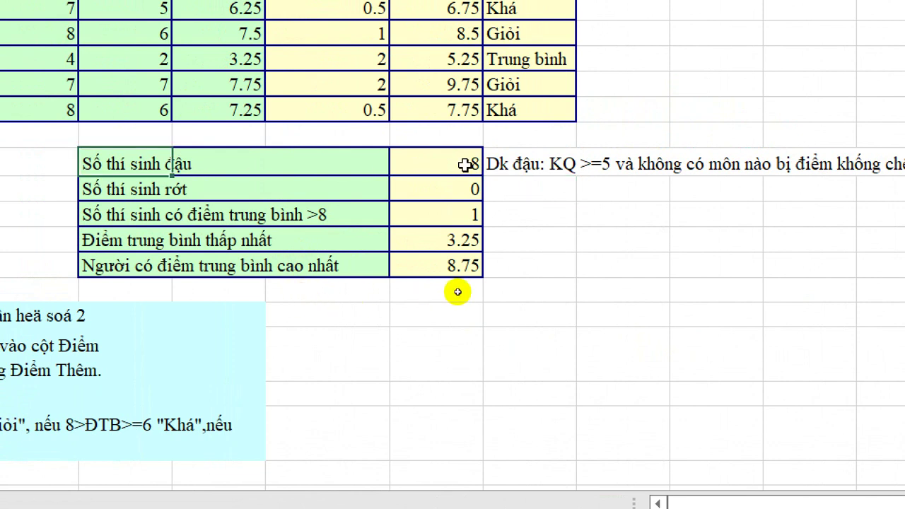
Add the header Đậu/Rớt in column J beside Xếp loại.
left_click(465, 164)
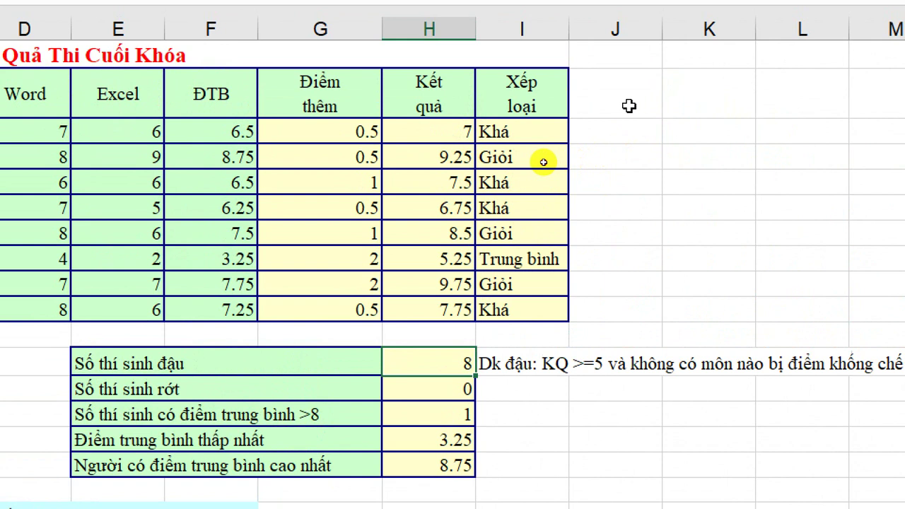
left_click(629, 106)
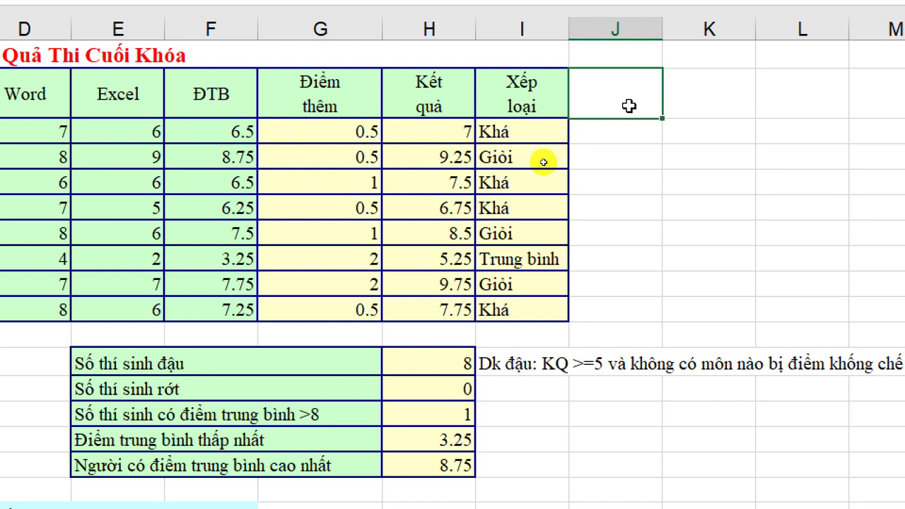
type("Đa")
type("ậu")
type("/")
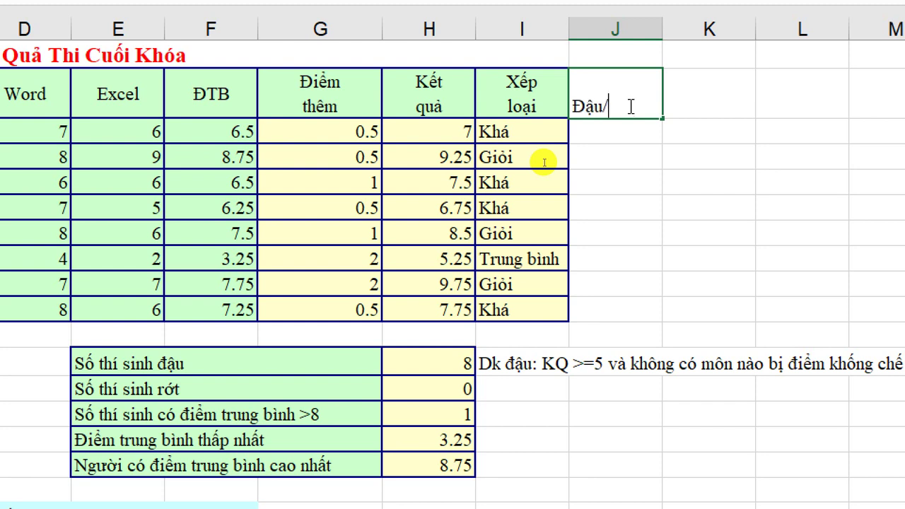
type("Rớt")
key("Return")
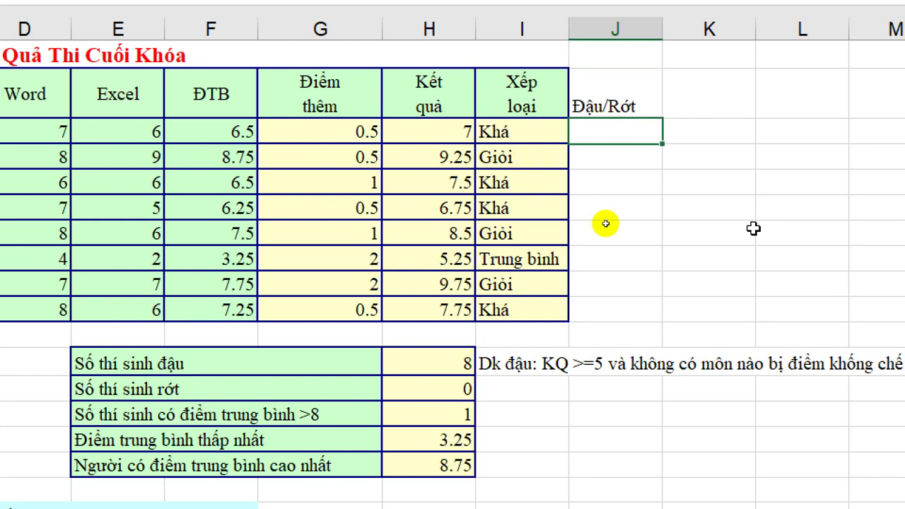
Enter =IF(H3>=5,"Đậu","Rớt") under the header and fill it down for all eight students.
type("=")
type("if(")
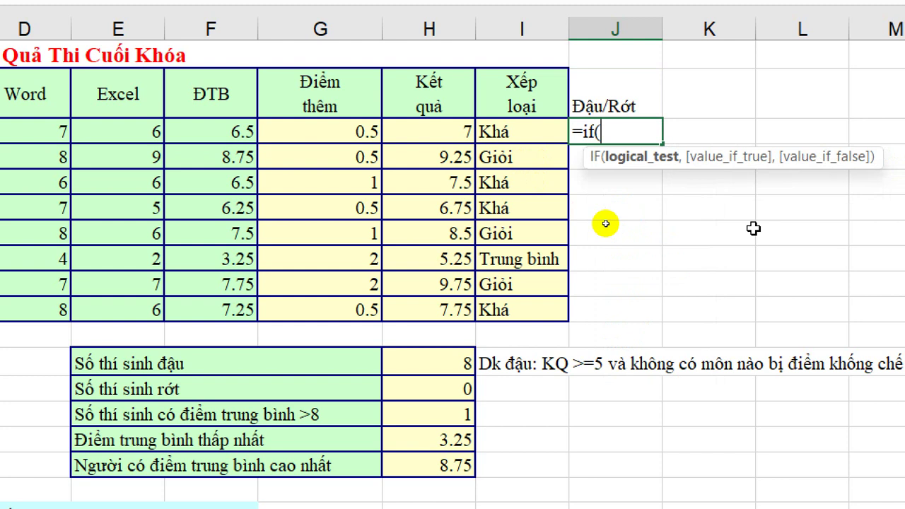
key("Left")
key("Left")
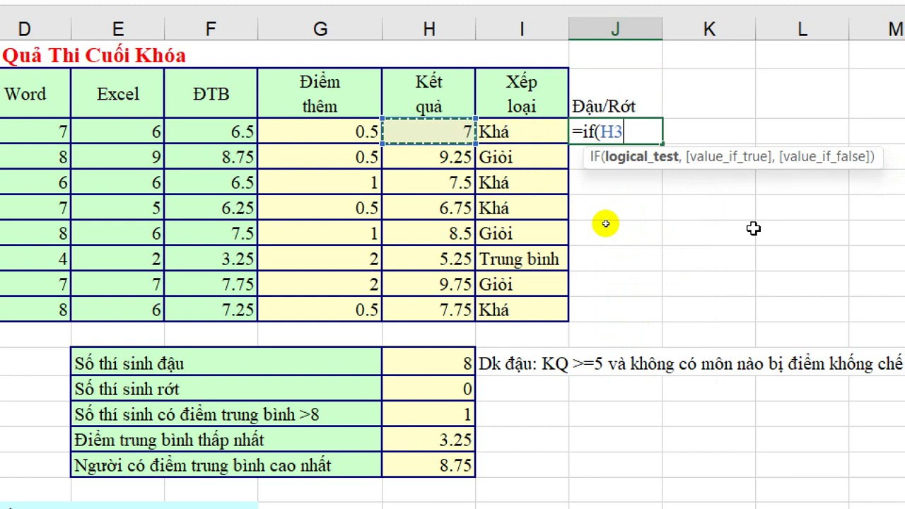
type(">=")
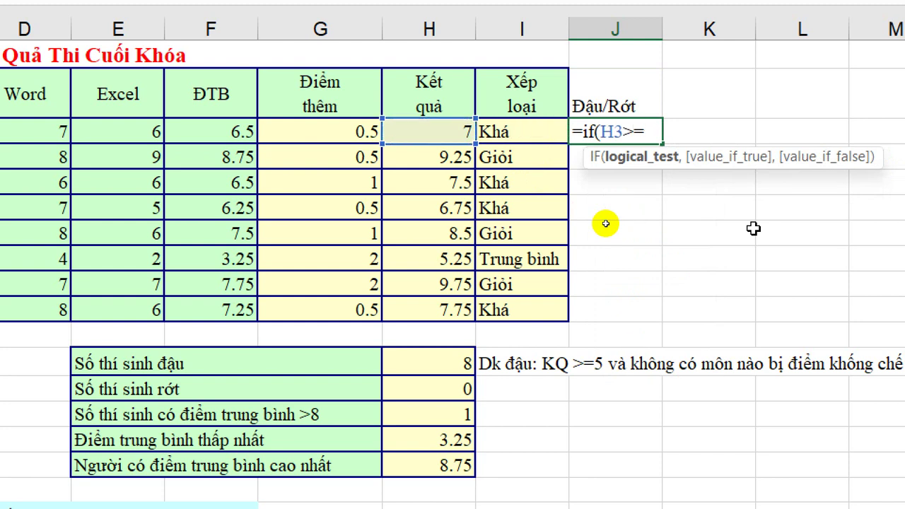
type("5,\"")
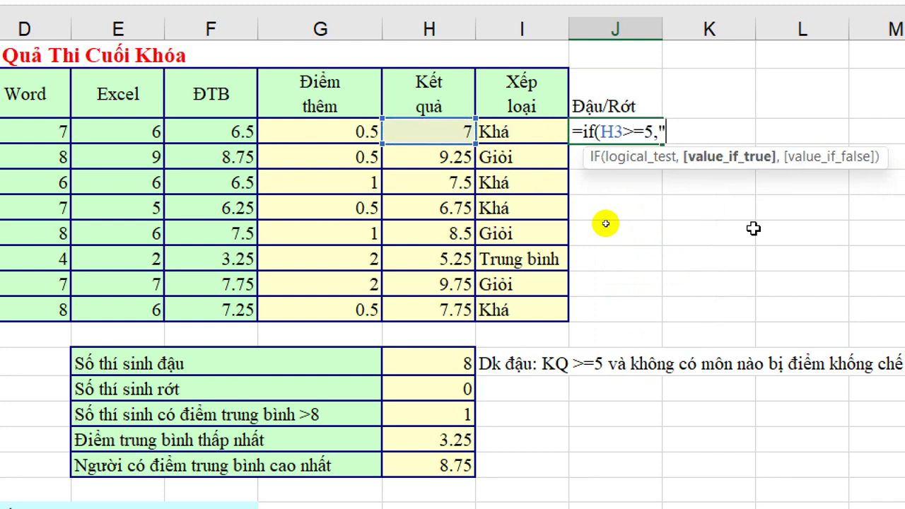
type("Đaâu")
type("\"")
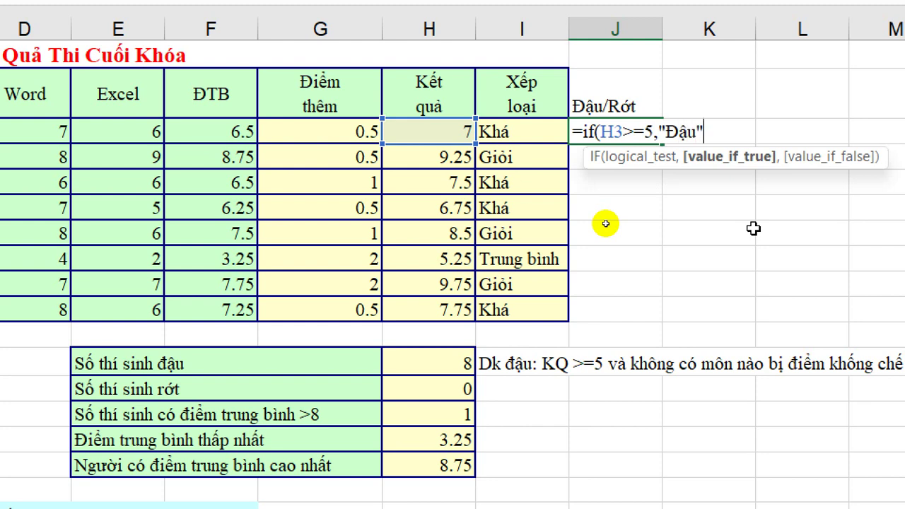
type(",")
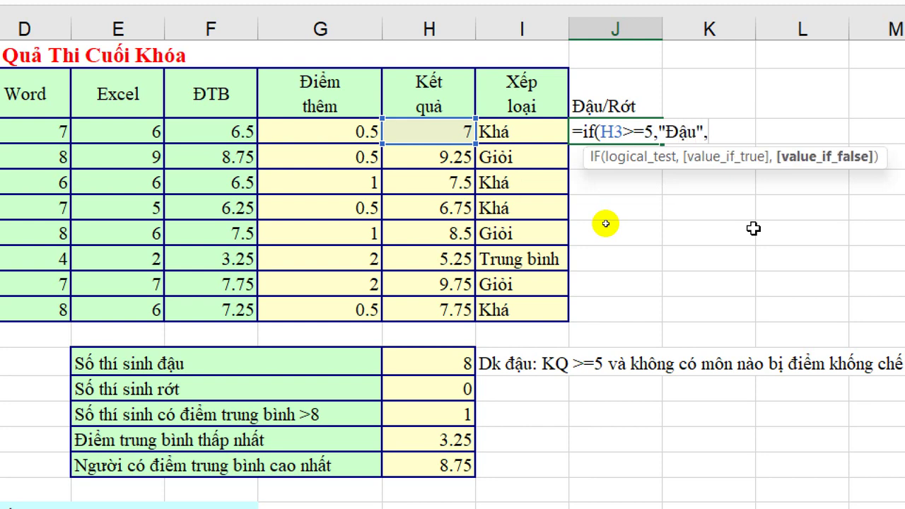
type("\"Rớt")
type("\")")
key("Return")
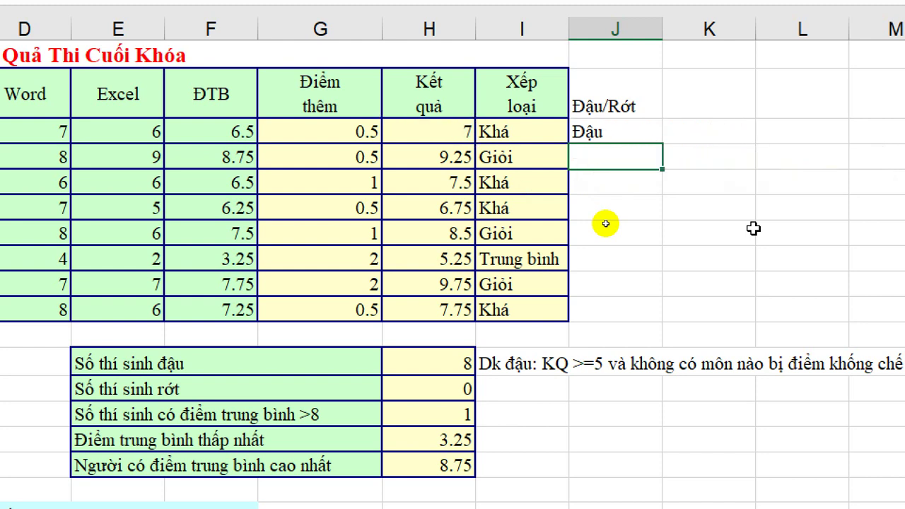
left_click(636, 134)
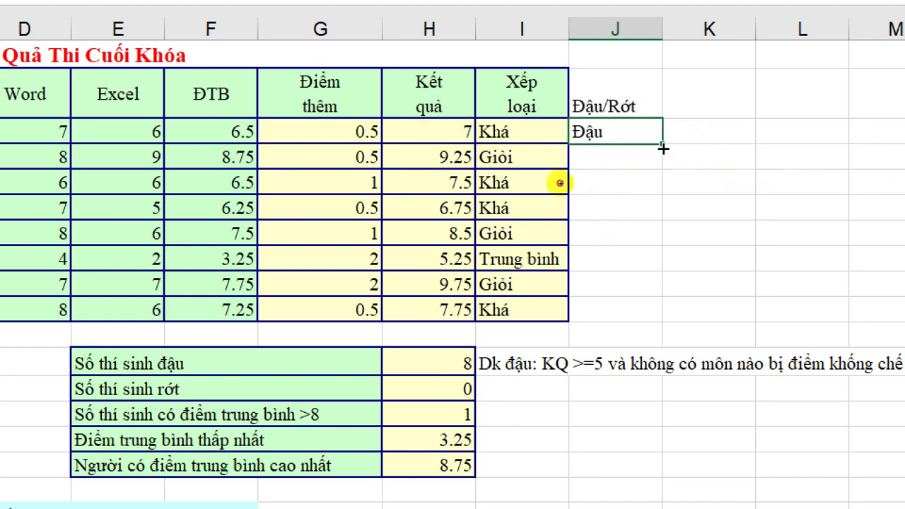
double_click(662, 144)
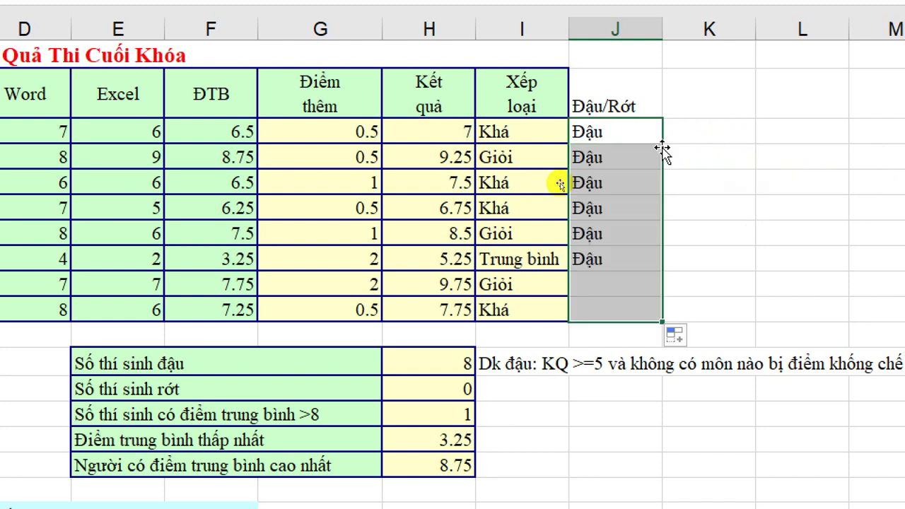
left_click(609, 311)
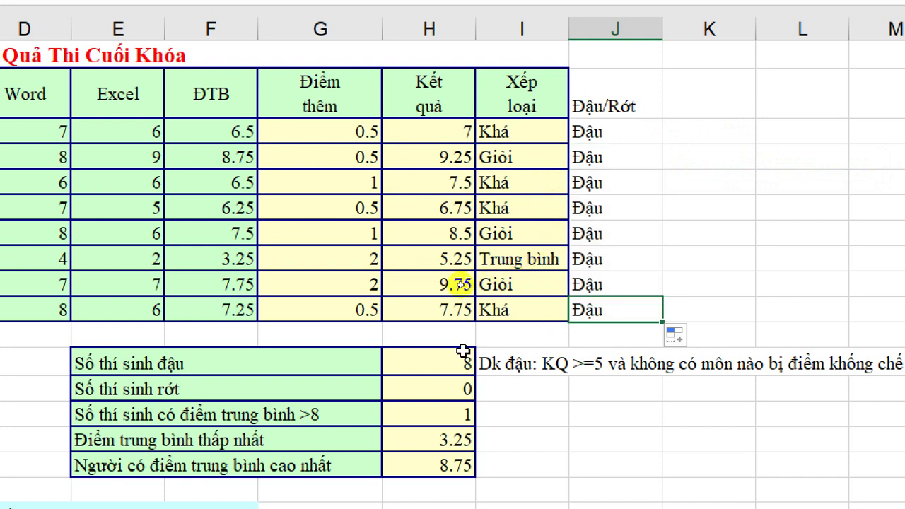
scroll(106, 353, "left", 3)
scroll(120, 346, "left", 1)
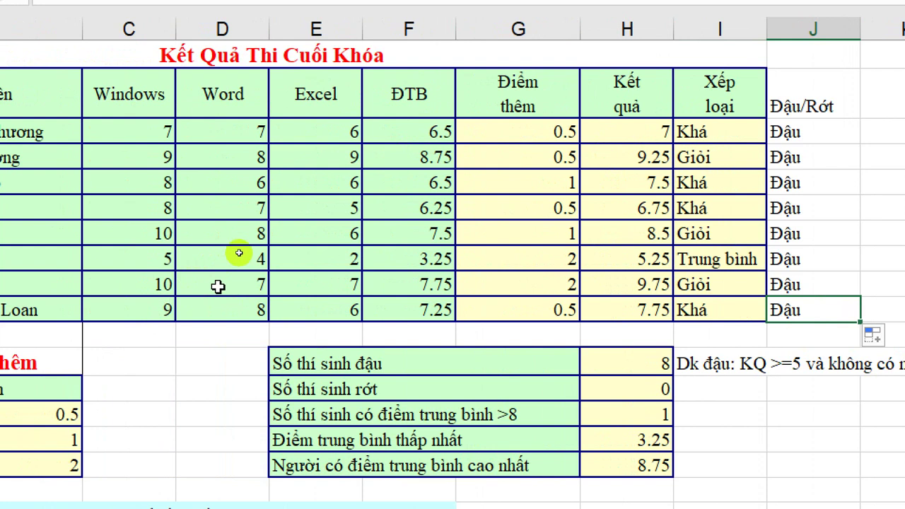
left_click(152, 284)
type("2")
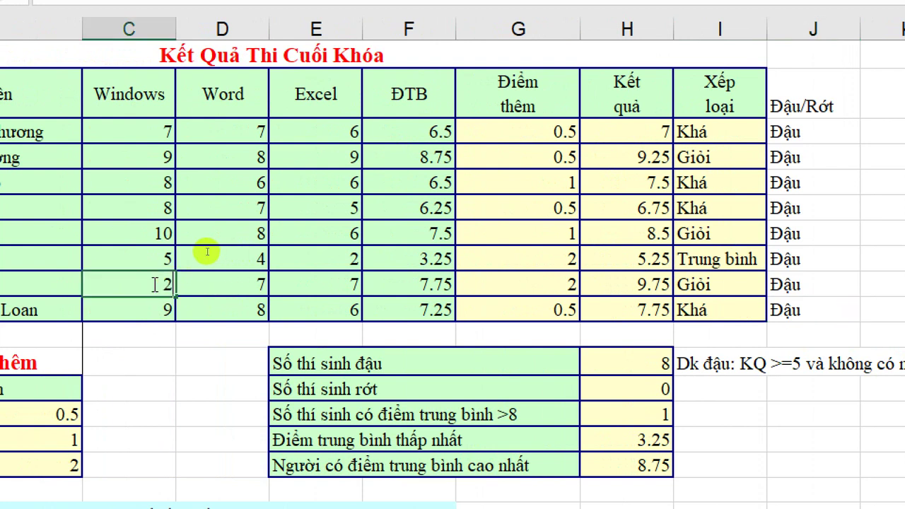
left_click(234, 288)
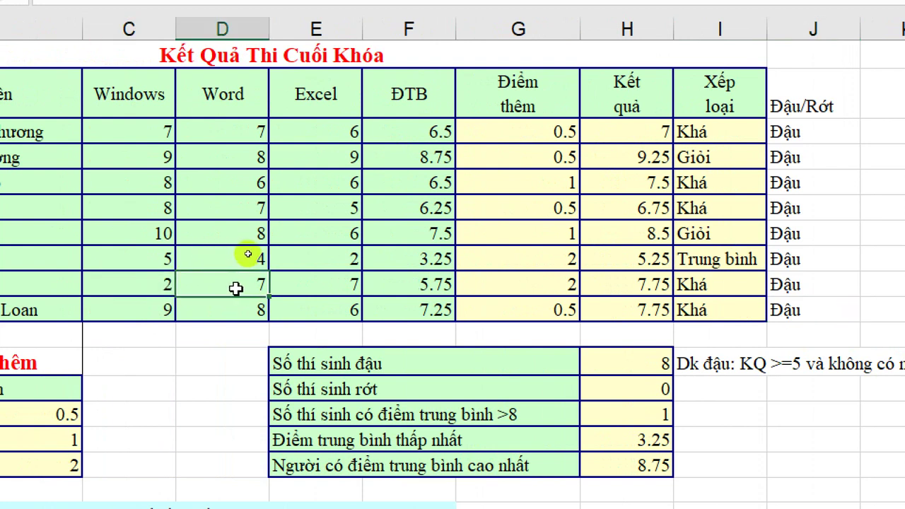
double_click(246, 286)
key("Delete")
type("3")
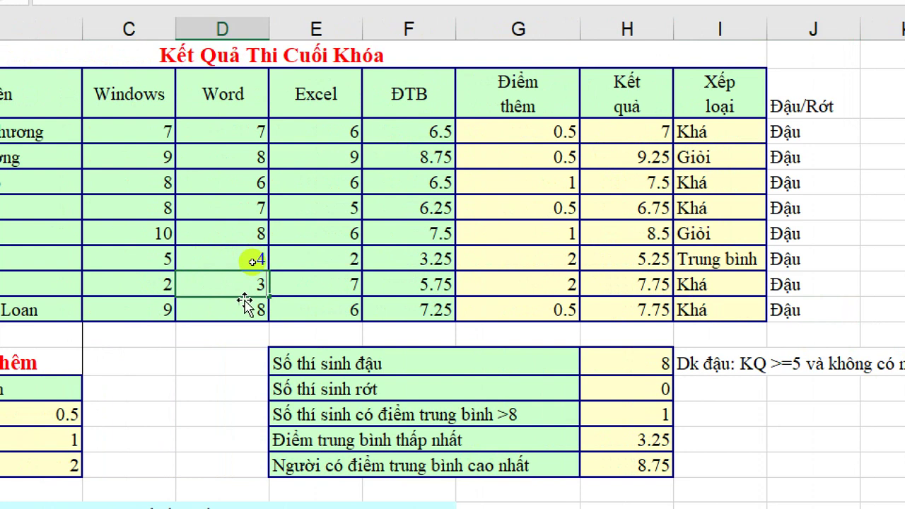
left_click(244, 308)
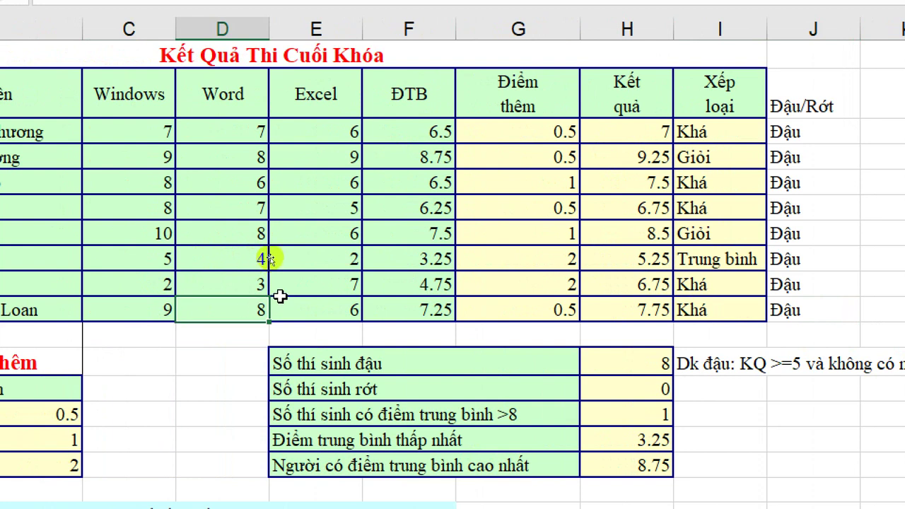
left_click(236, 287)
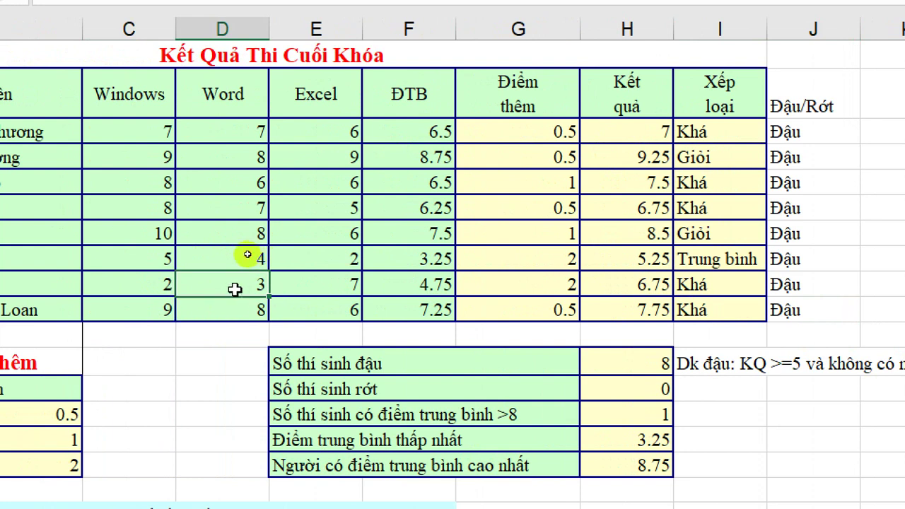
key("ctrl+z")
left_click(327, 286)
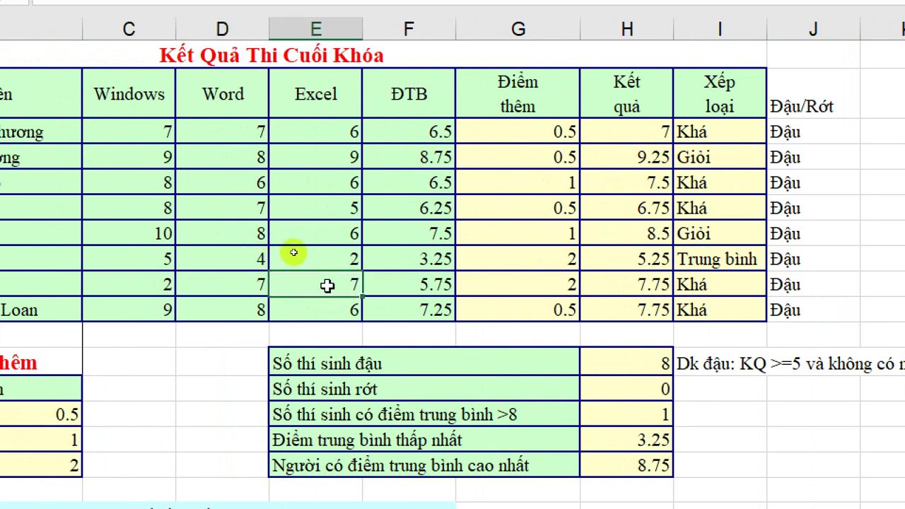
type("3")
key("Return")
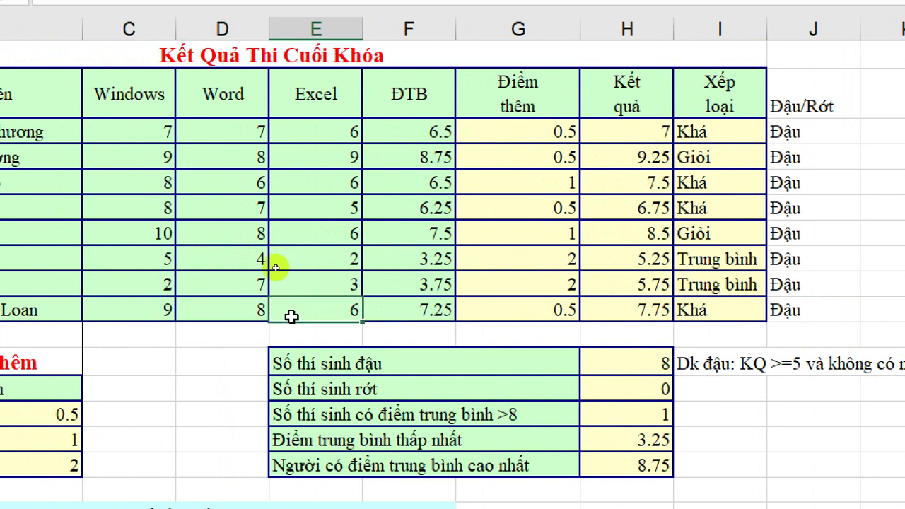
left_click(310, 285)
key("ctrl+z")
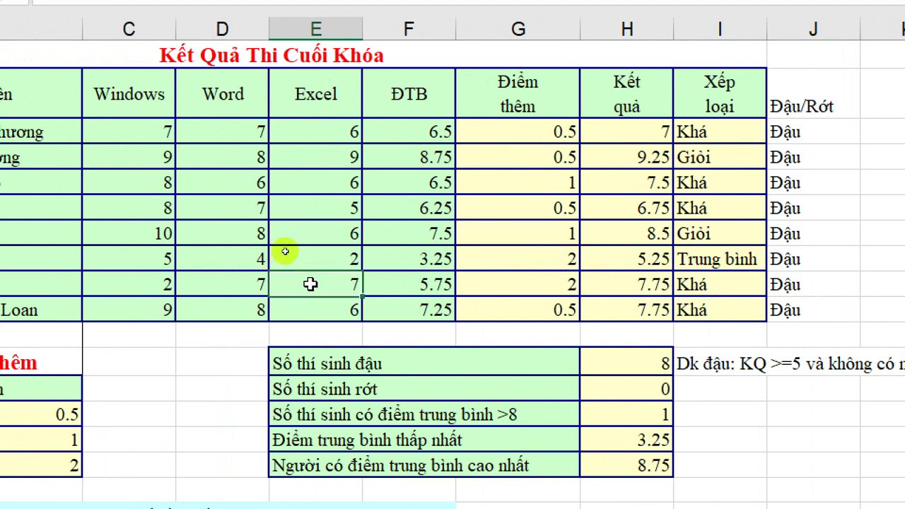
key("ctrl+z")
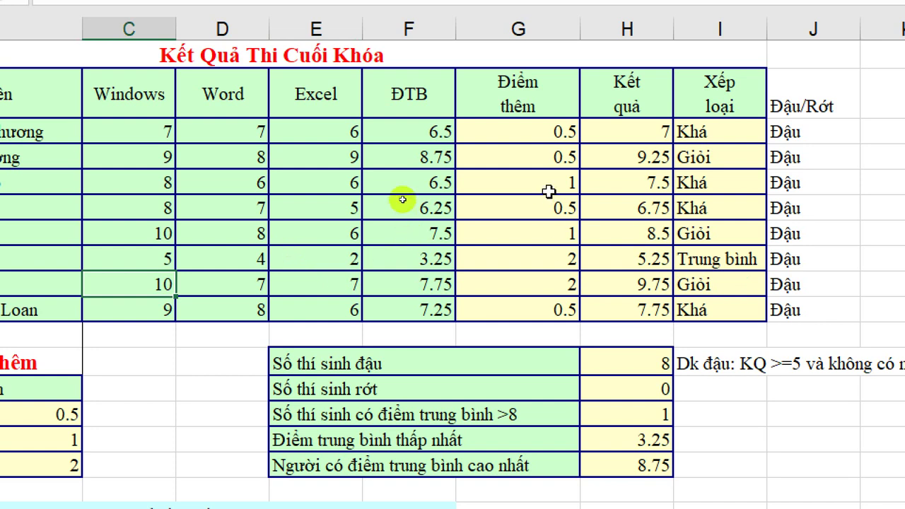
Set the first student's scores to Windows 5, Word 5 and Excel 3.
left_click(490, 127)
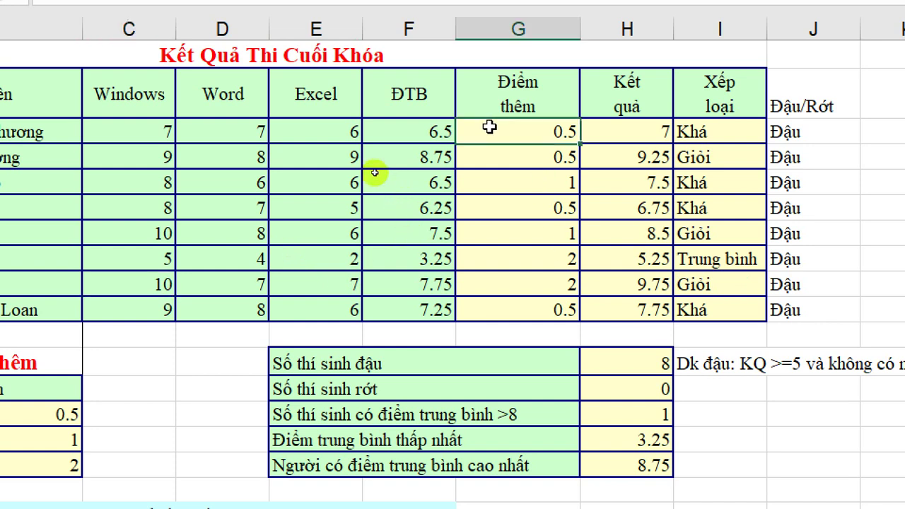
left_click(282, 130)
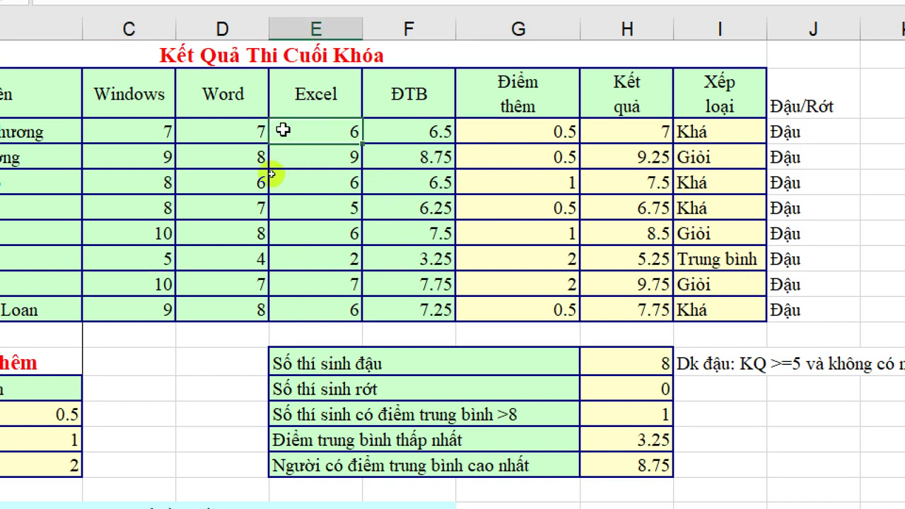
type("3")
key("Return")
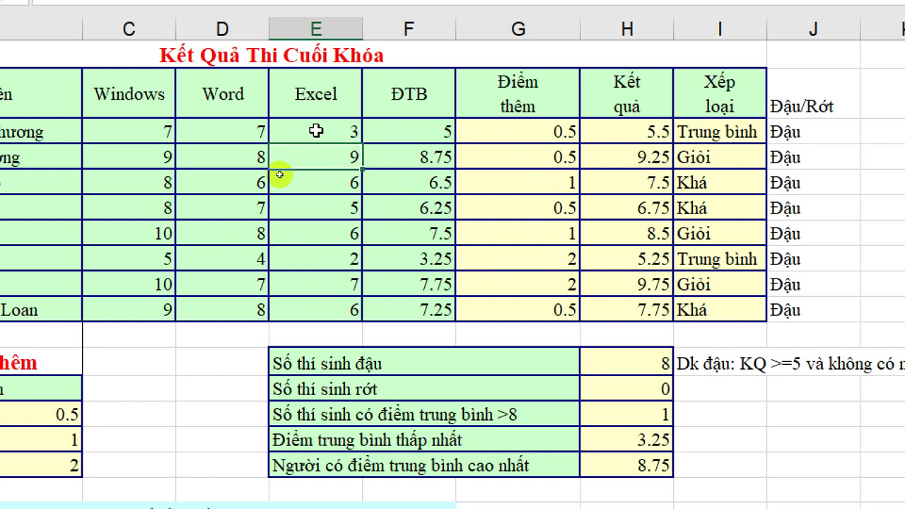
left_click(141, 130)
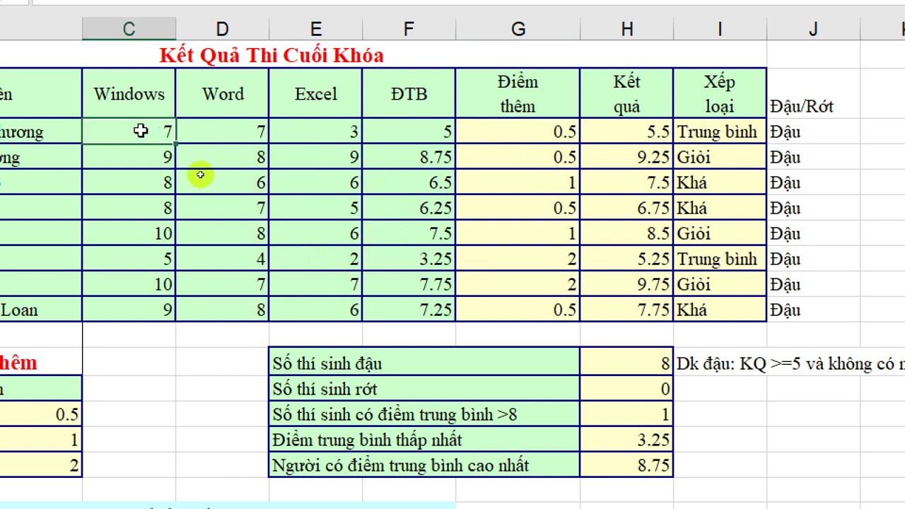
type("5")
left_click(212, 158)
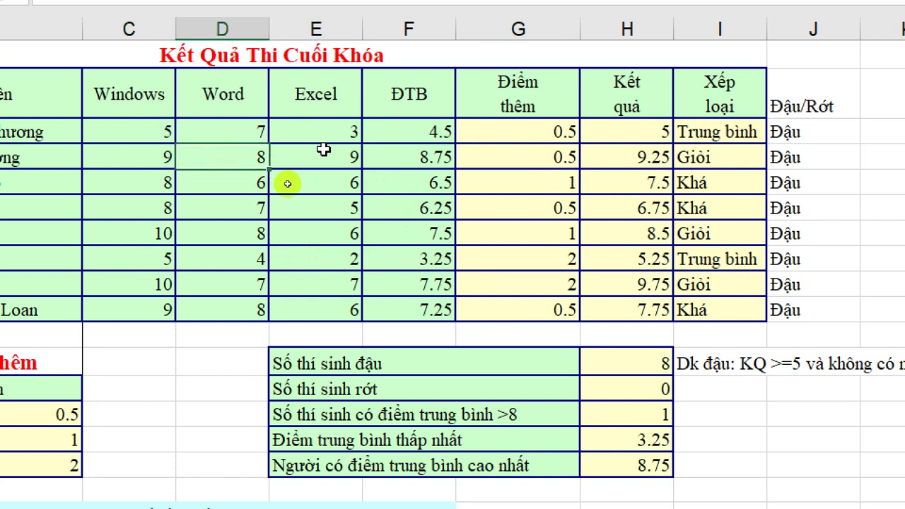
left_click(126, 121)
left_click(222, 128)
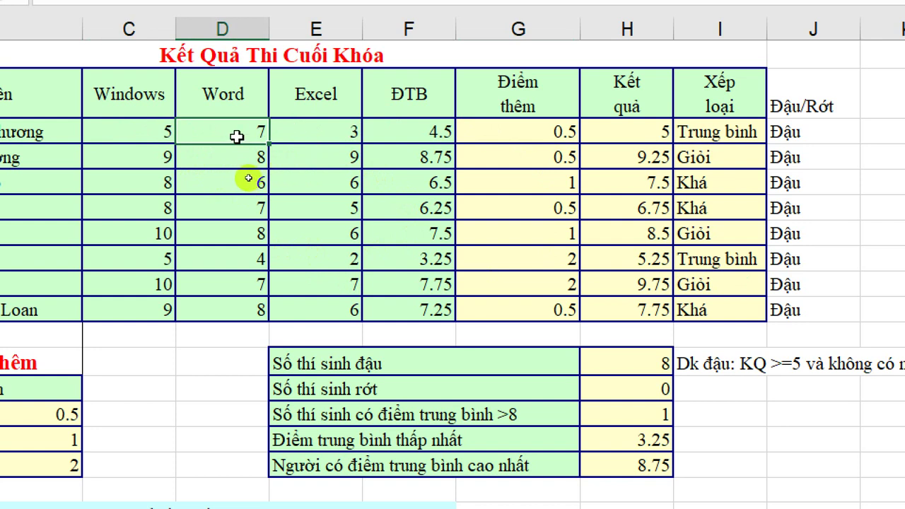
type("5")
key("Return")
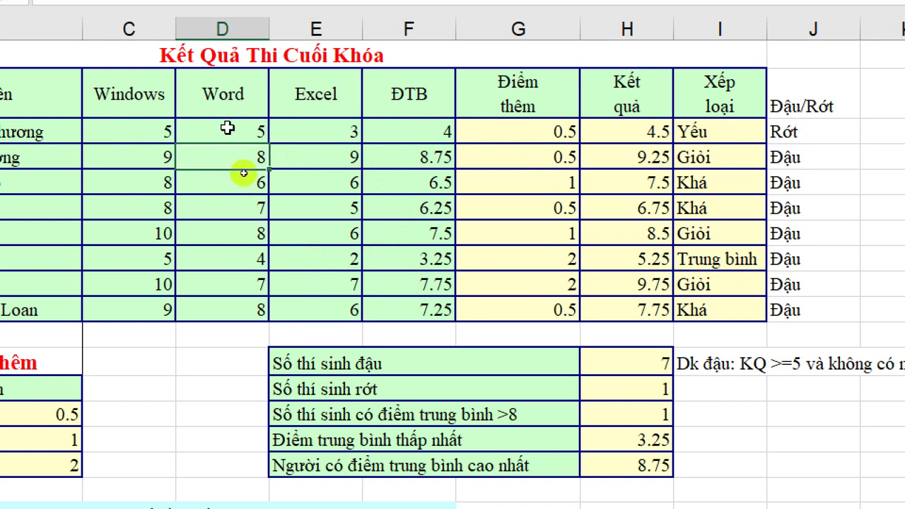
Check the recalculated ĐTB, result 4.5, Yếu grade and Rớt verdict for the first student.
left_click(229, 128)
left_click(323, 132)
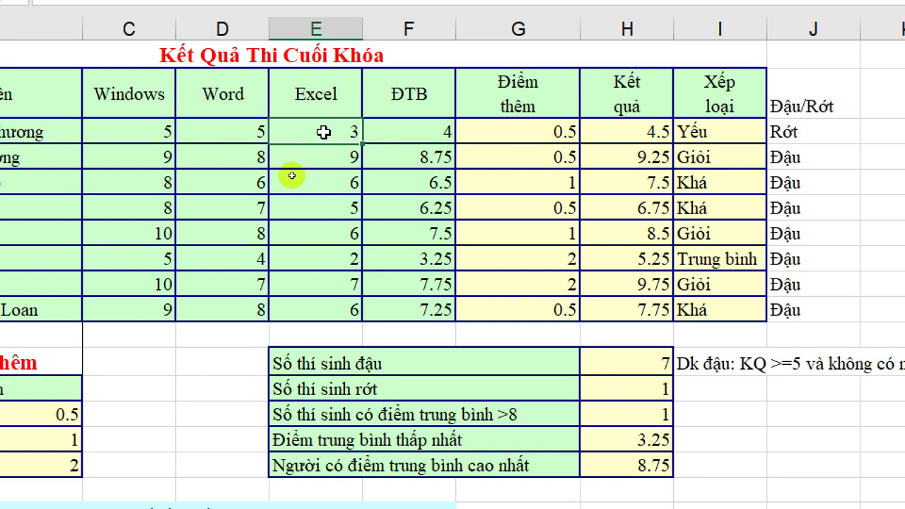
left_click(116, 132)
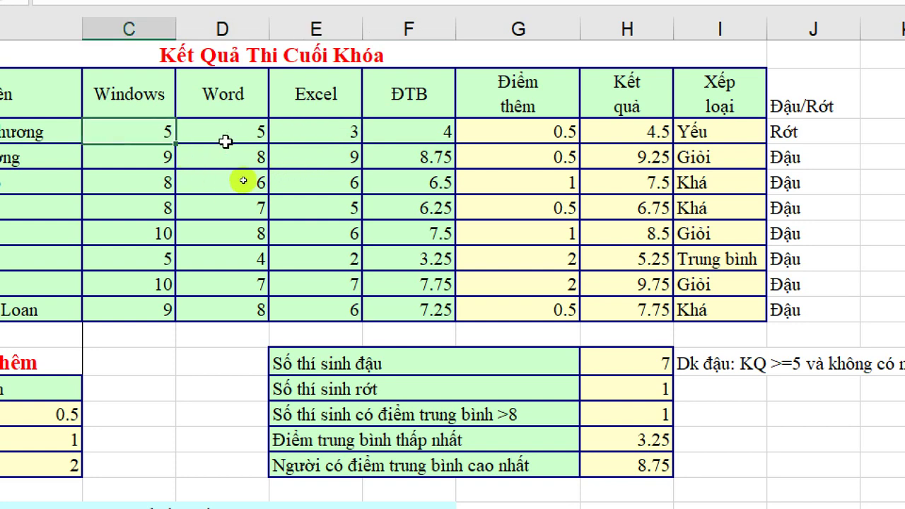
left_click(229, 138)
left_click(306, 132)
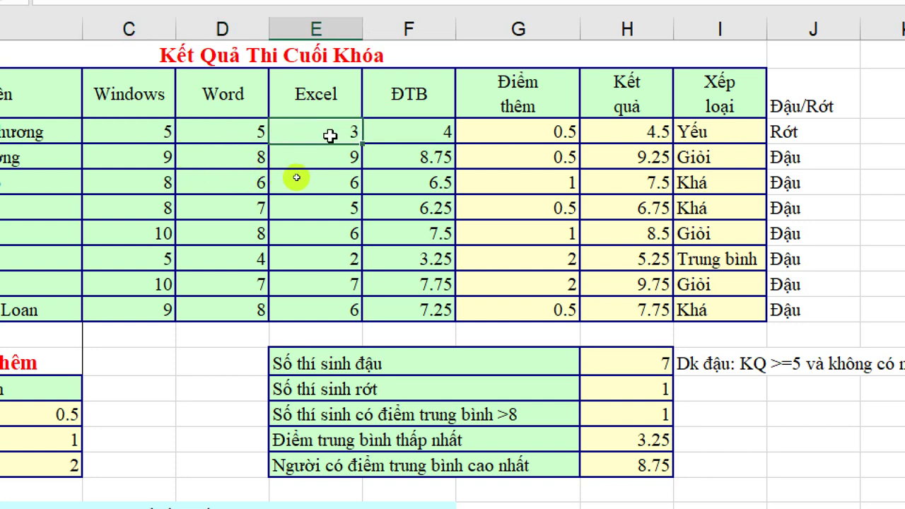
left_click(410, 128)
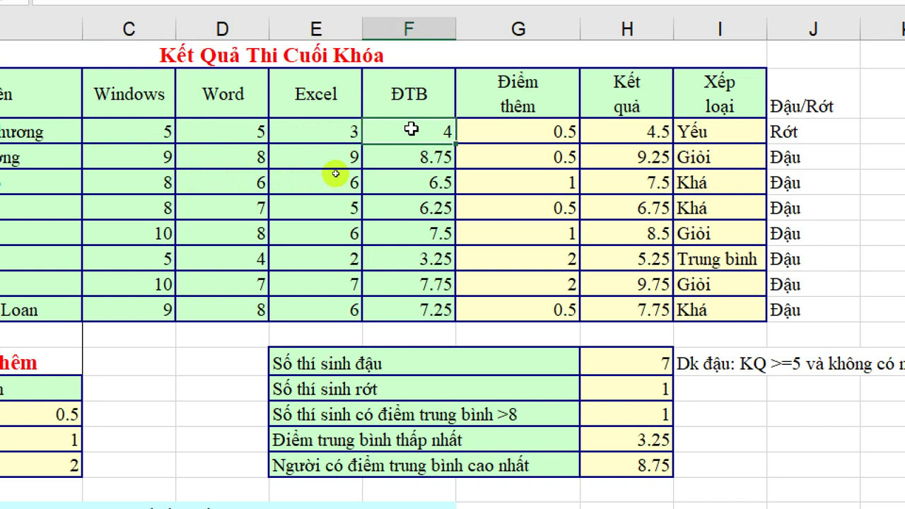
left_click(530, 128)
left_click(640, 132)
left_click(724, 134)
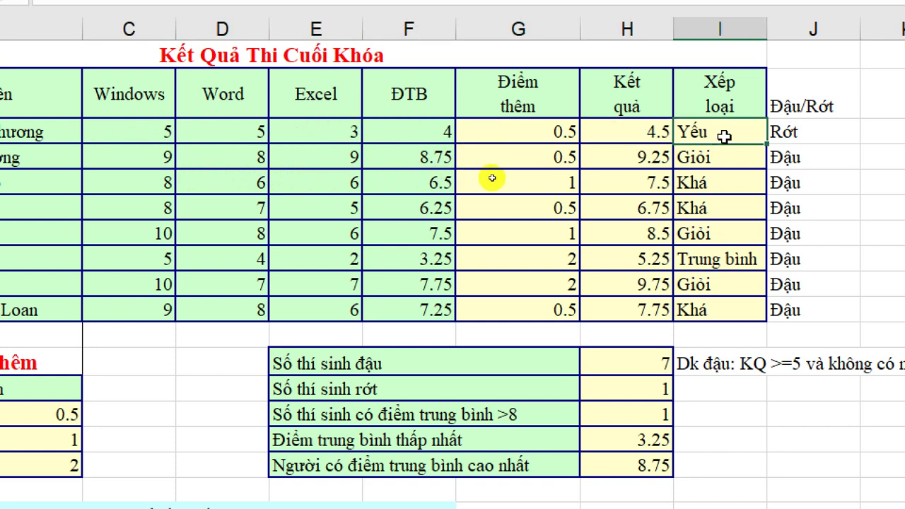
left_click(728, 129)
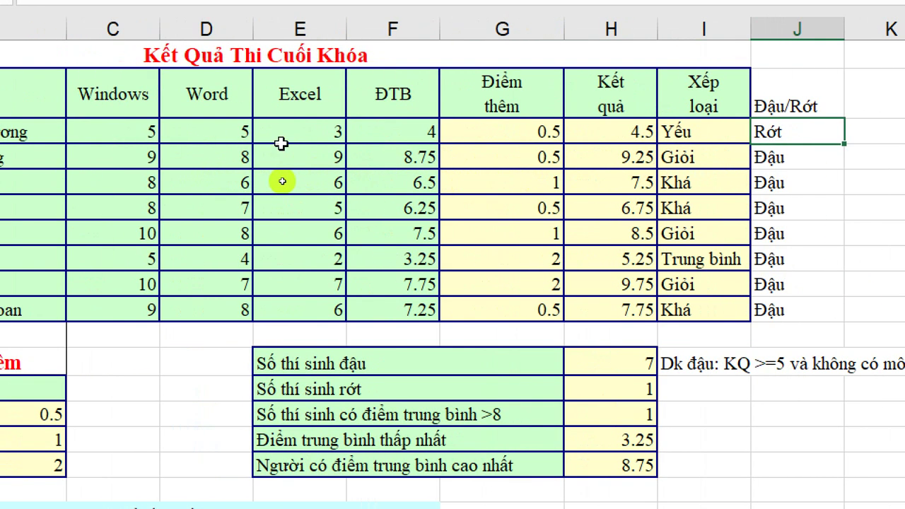
Set the first student's Excel score to 1, and Word and Windows to 8.
left_click(297, 128)
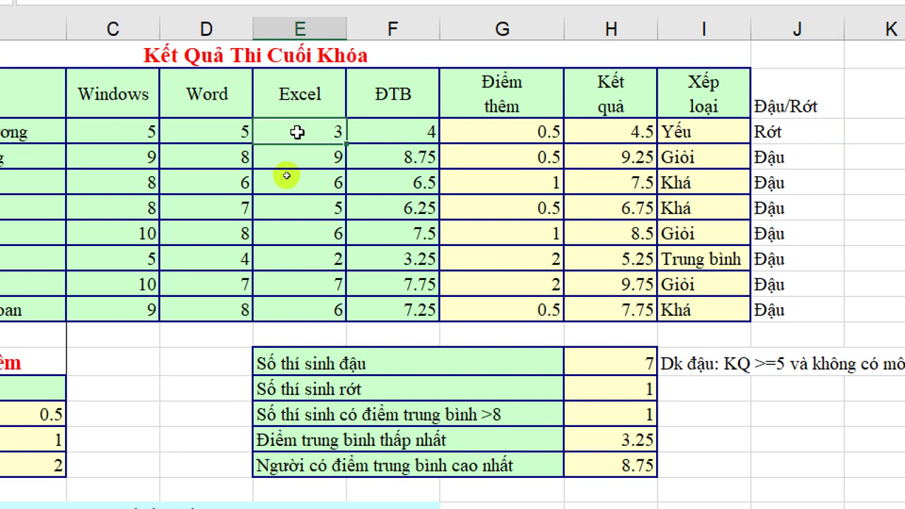
type("2")
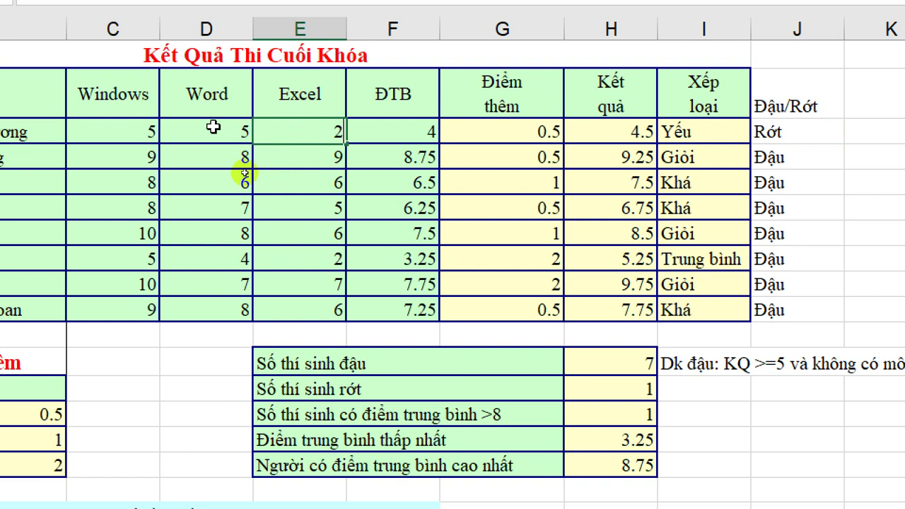
left_click(212, 127)
left_click(300, 126)
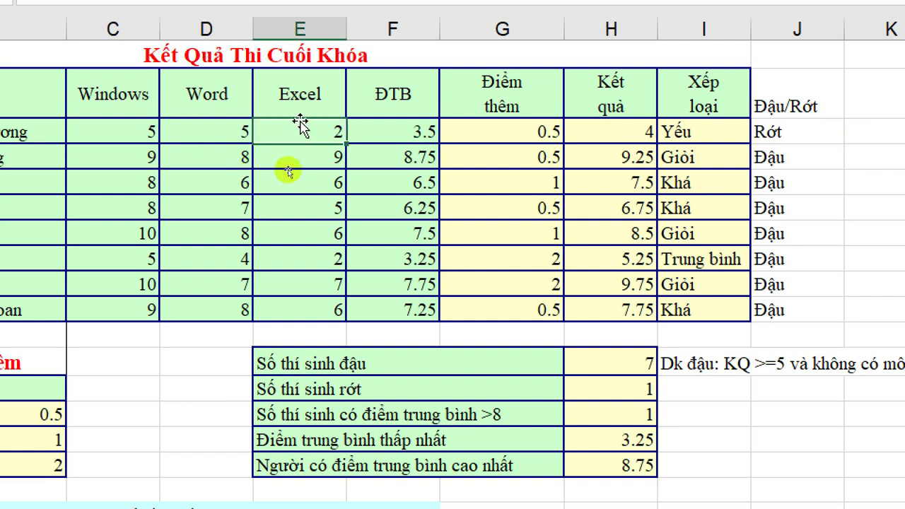
type("1")
key("Return")
left_click(205, 124)
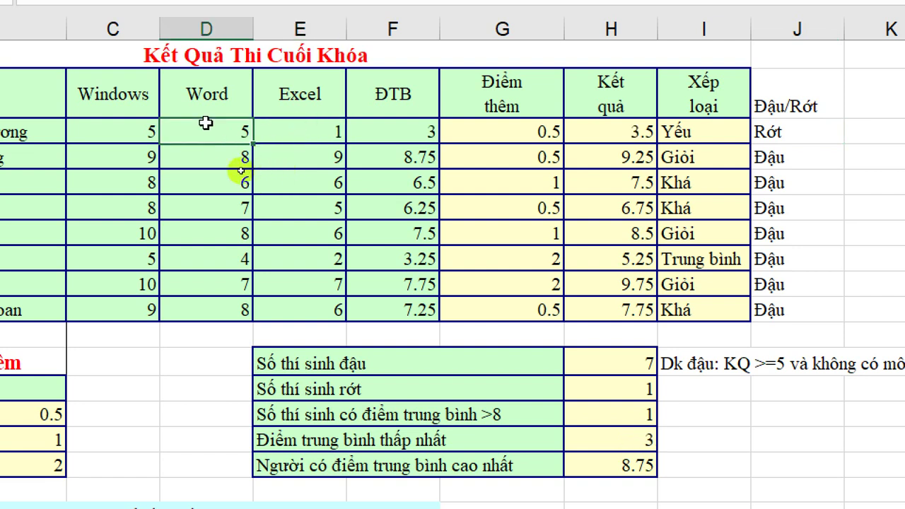
type("8")
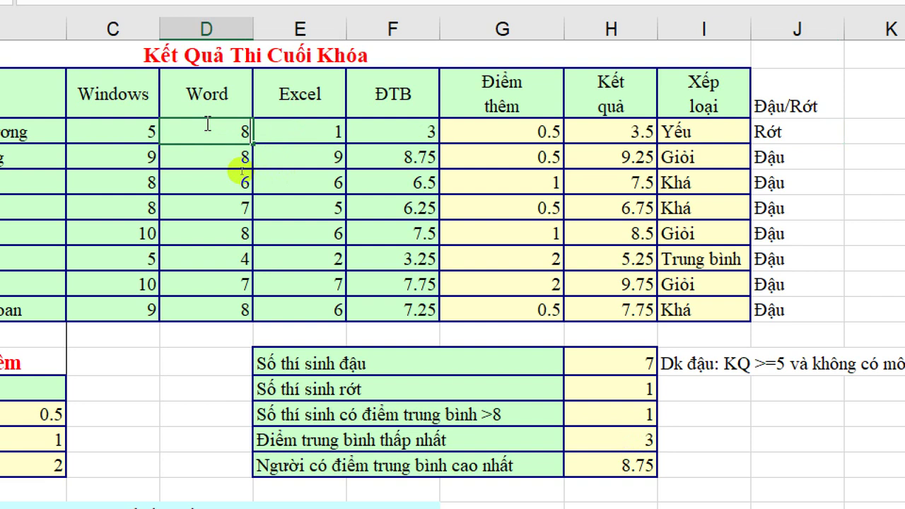
key("Return")
left_click(207, 115)
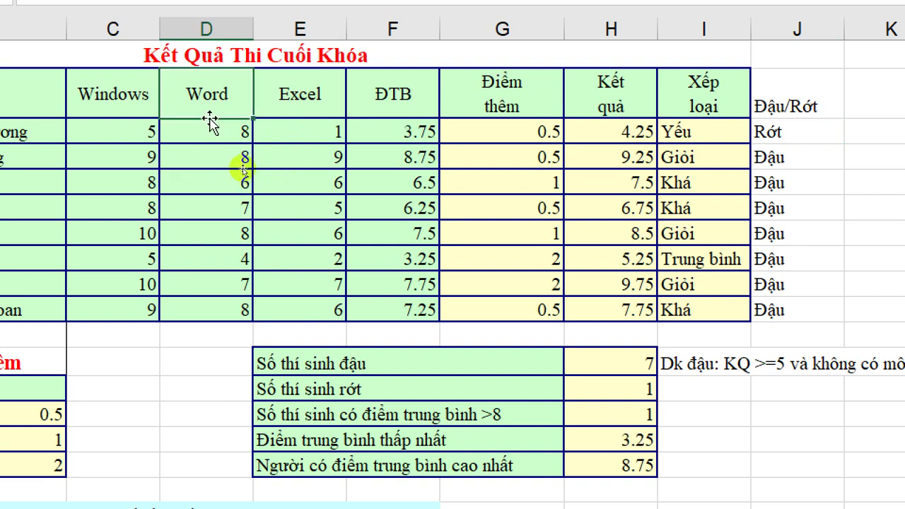
left_click(117, 137)
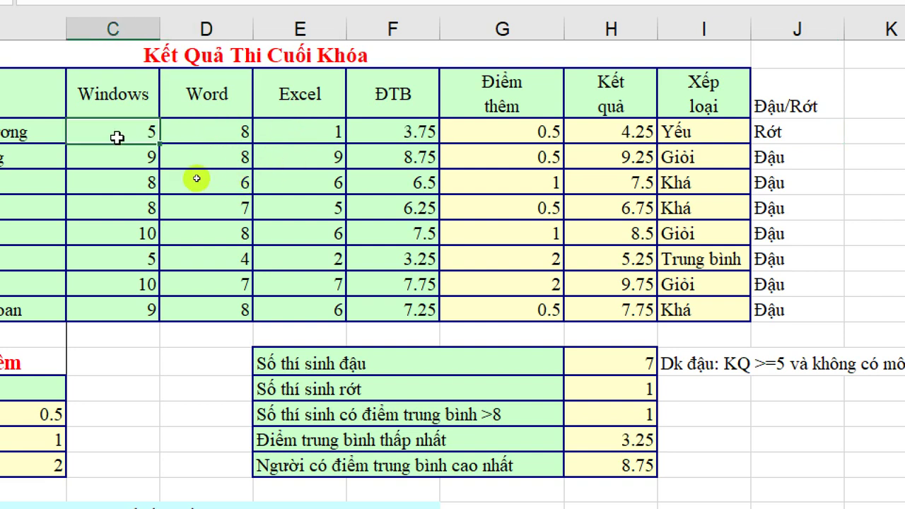
type("8")
key("Return")
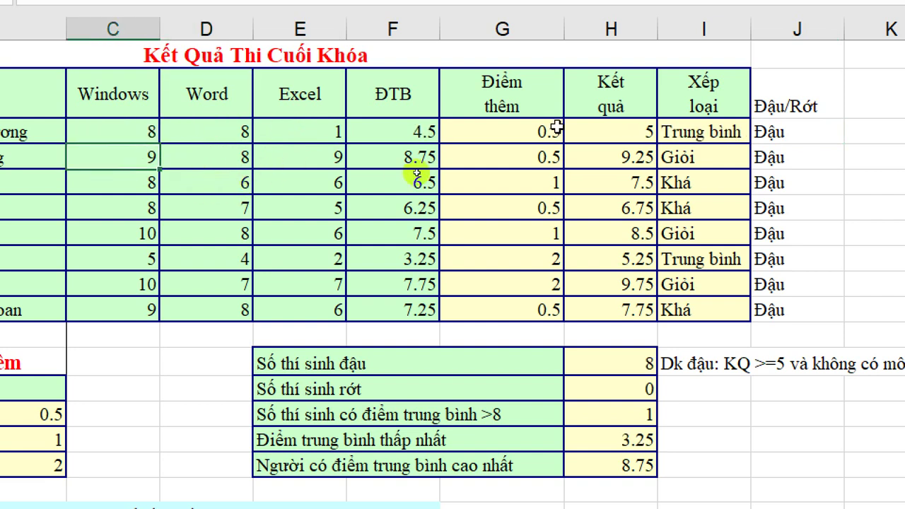
Raise the Windows and Word scores to 9, giving a 5.5 result marked Đậu.
left_click(598, 128)
left_click(131, 133)
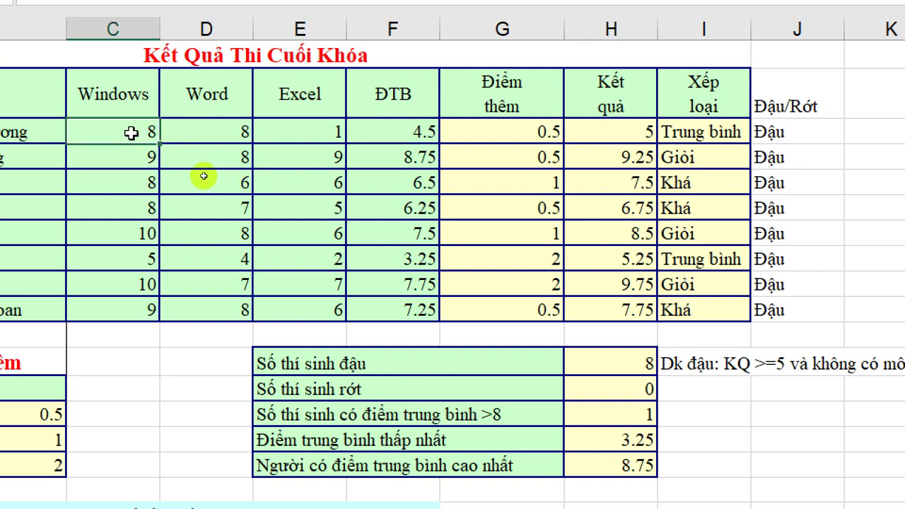
type("9")
left_click(213, 129)
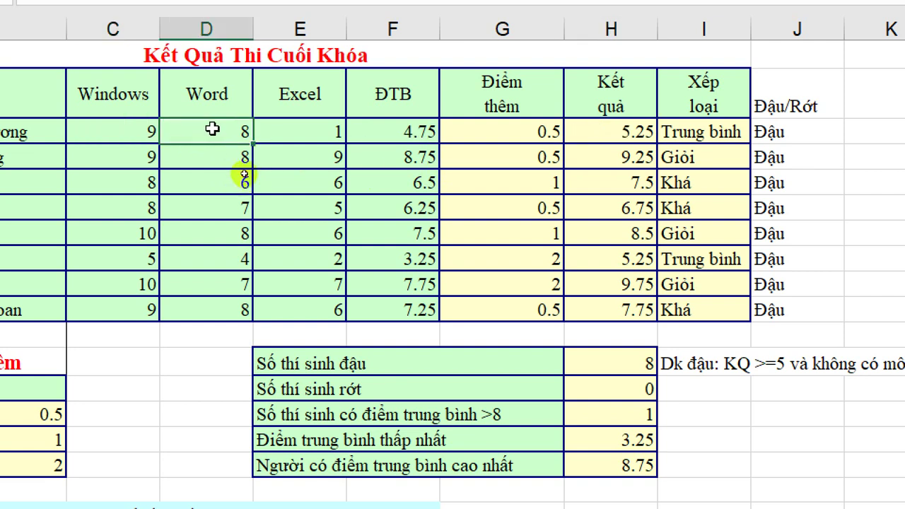
type("9")
key("Return")
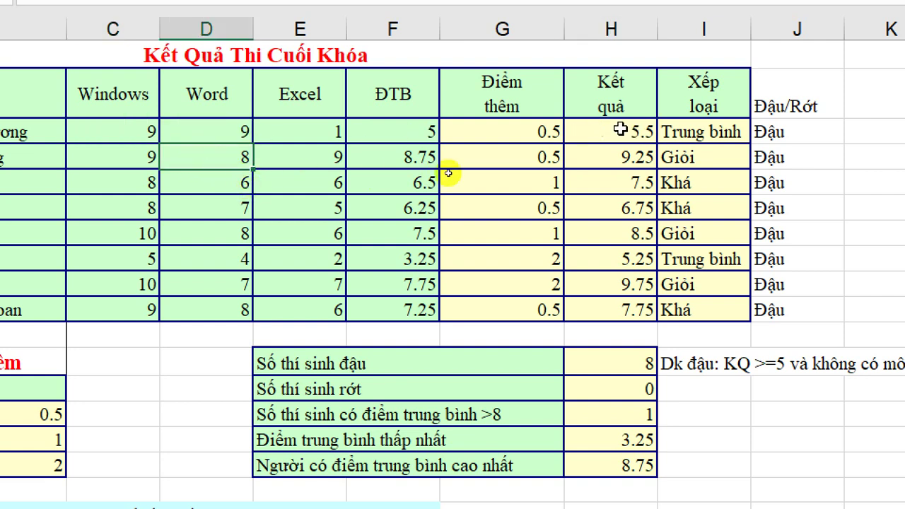
left_click(619, 126)
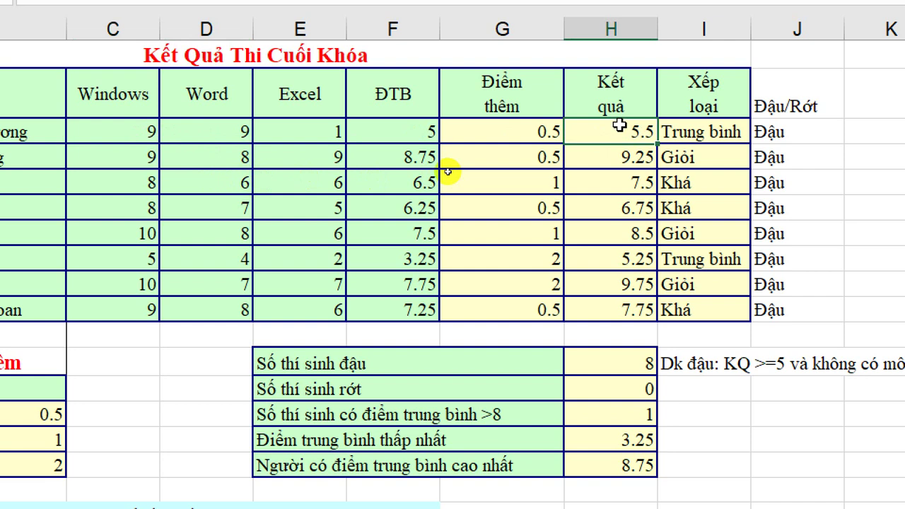
left_click(782, 140)
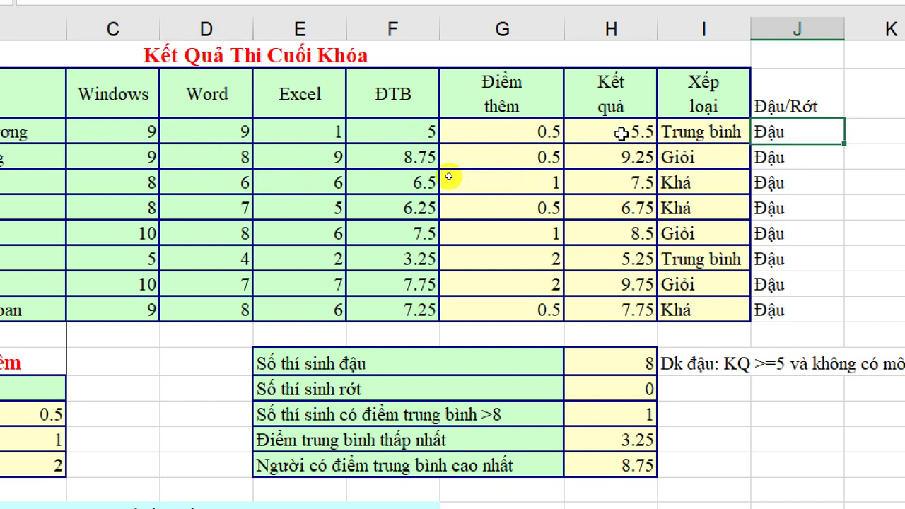
Compare the Đậu verdict with the pass-condition note, given the Excel score of 1.
scroll(799, 330, "right", 1)
scroll(794, 424, "right", 2)
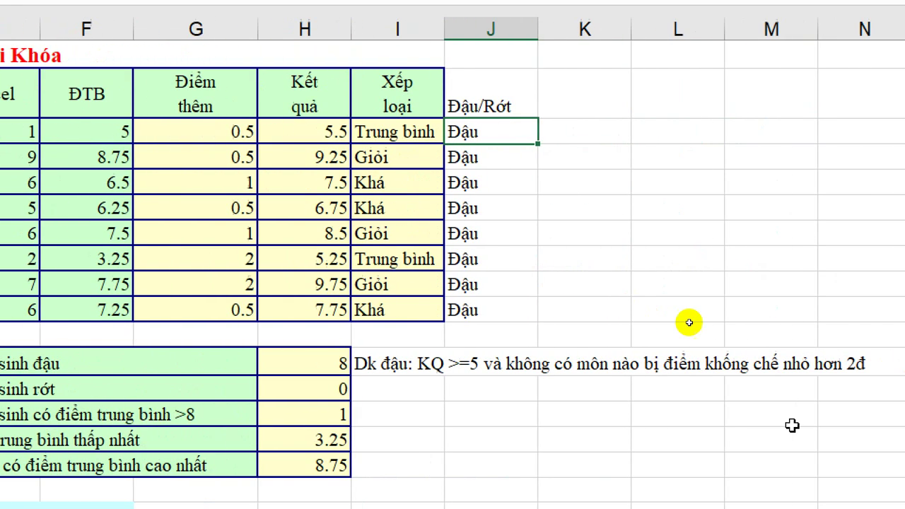
scroll(702, 402, "right", 1)
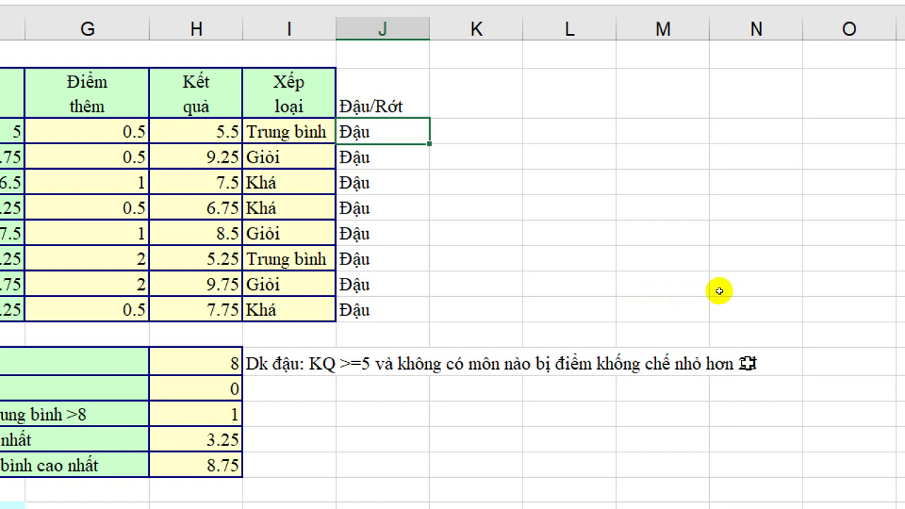
left_click(747, 362)
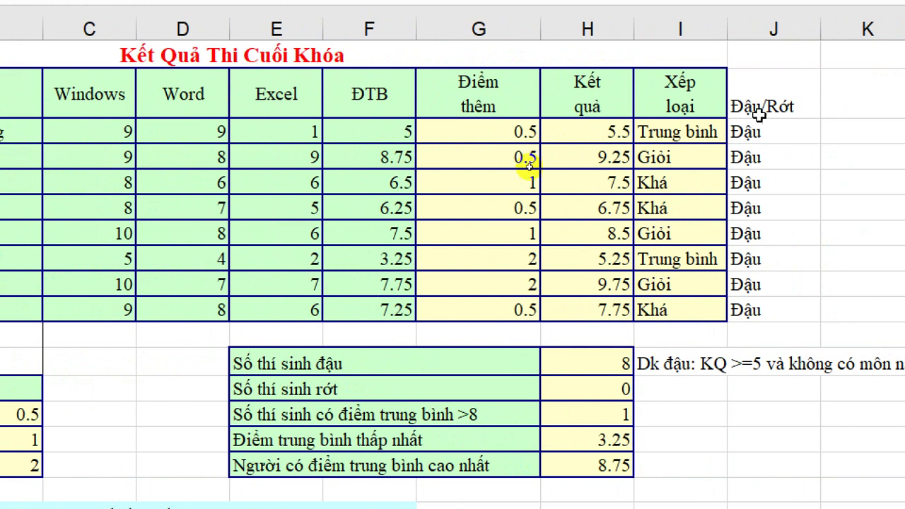
left_click(750, 131)
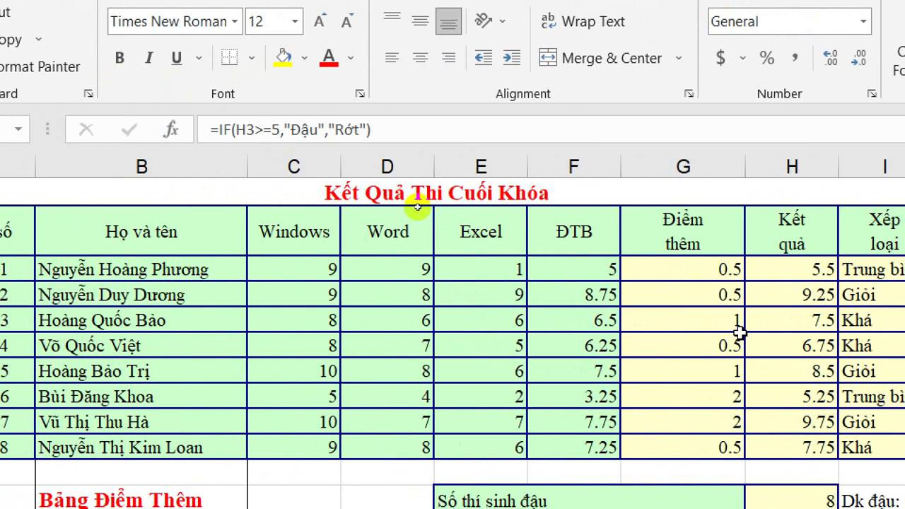
left_click(486, 275)
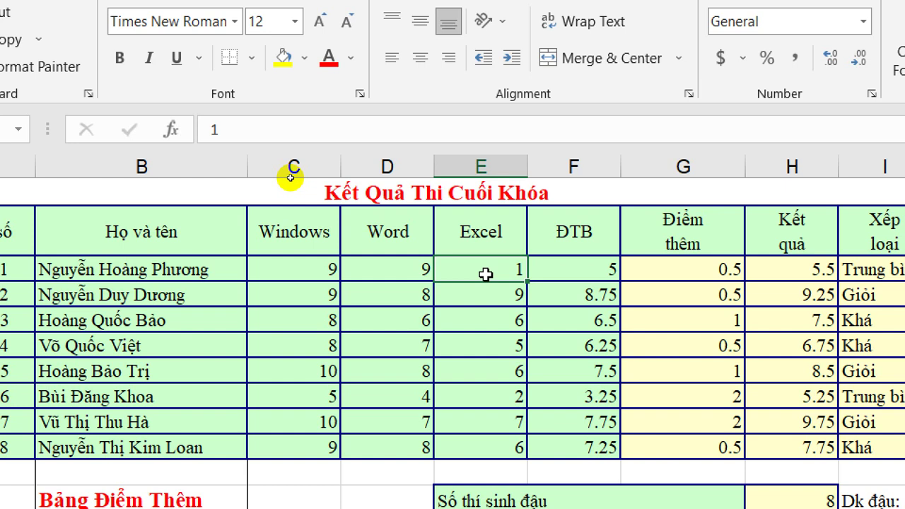
scroll(486, 275, "right", 1)
scroll(636, 275, "right", 2)
Wrap J3's H3>=5 condition inside an AND function.
left_click(681, 267)
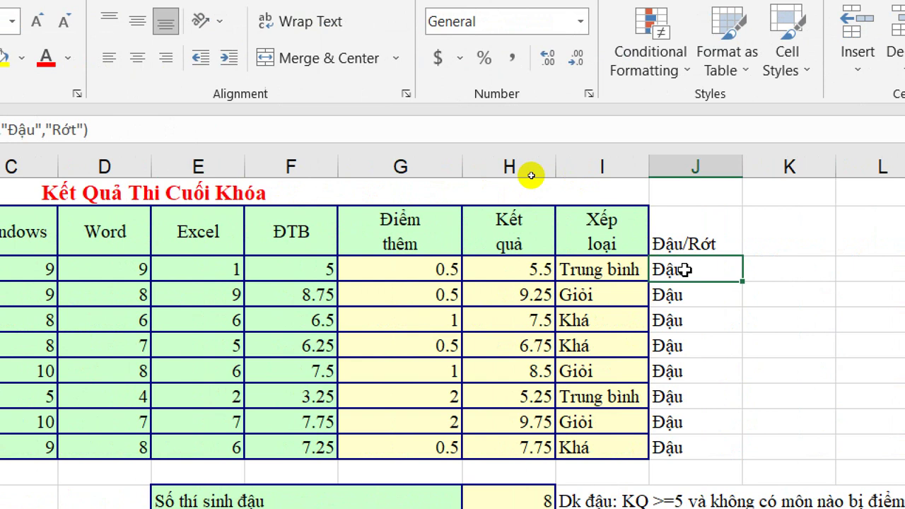
scroll(445, 151, "left", 1)
scroll(208, 142, "left", 1)
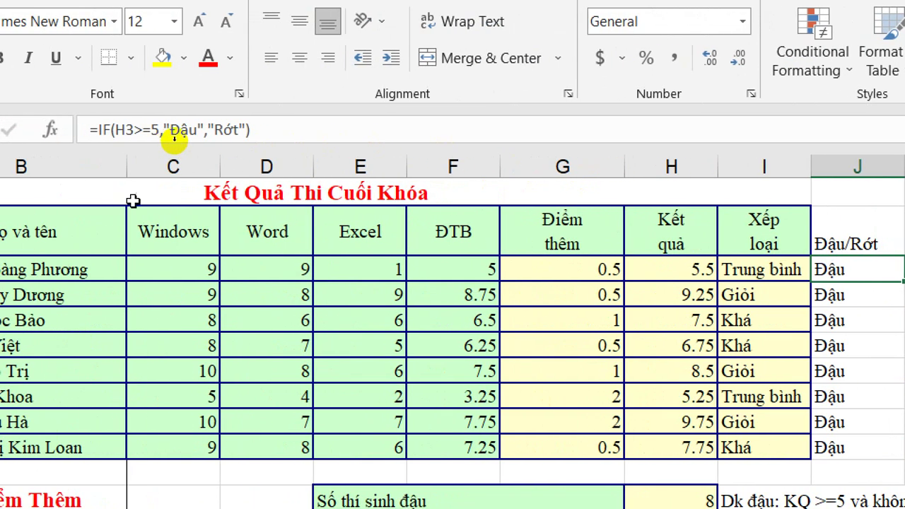
left_click_drag(116, 130, 161, 134)
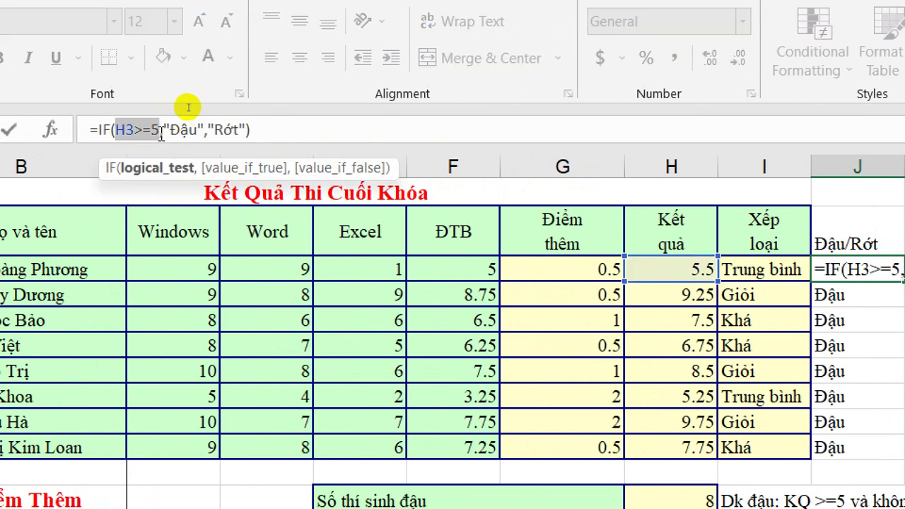
key("Left")
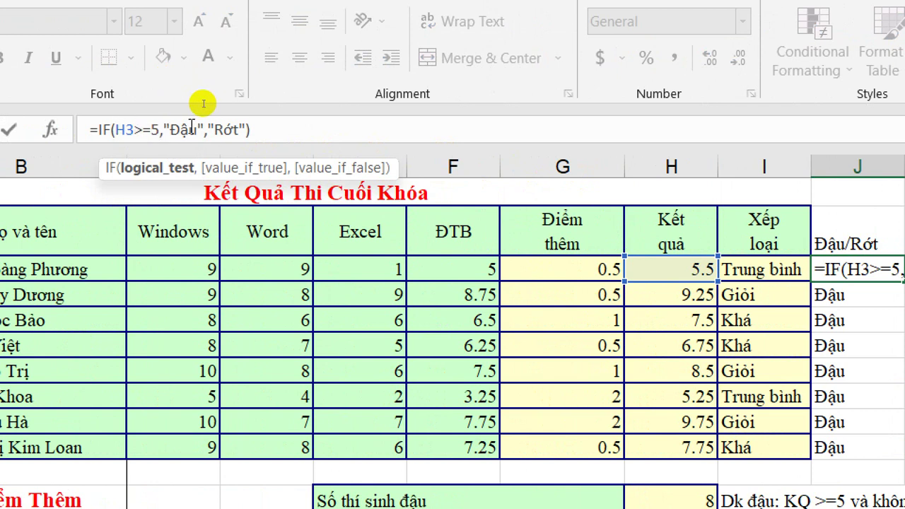
type("and(")
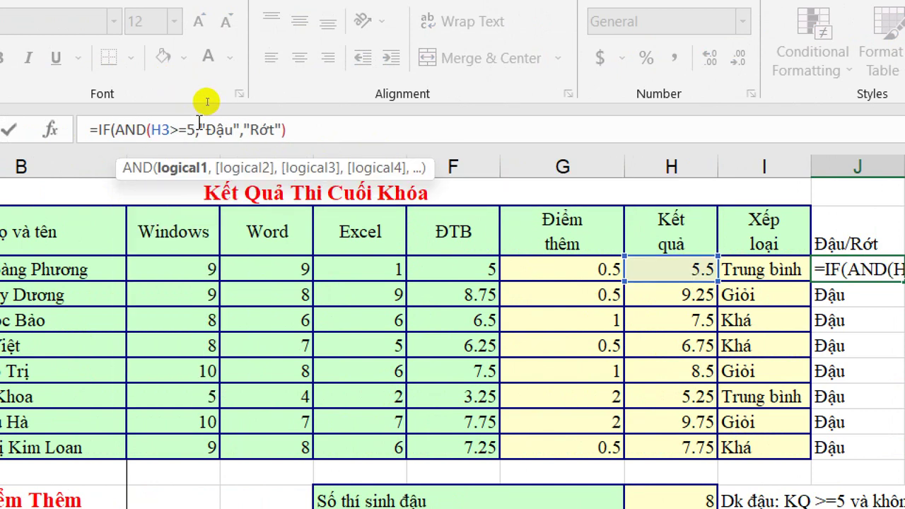
left_click(197, 130)
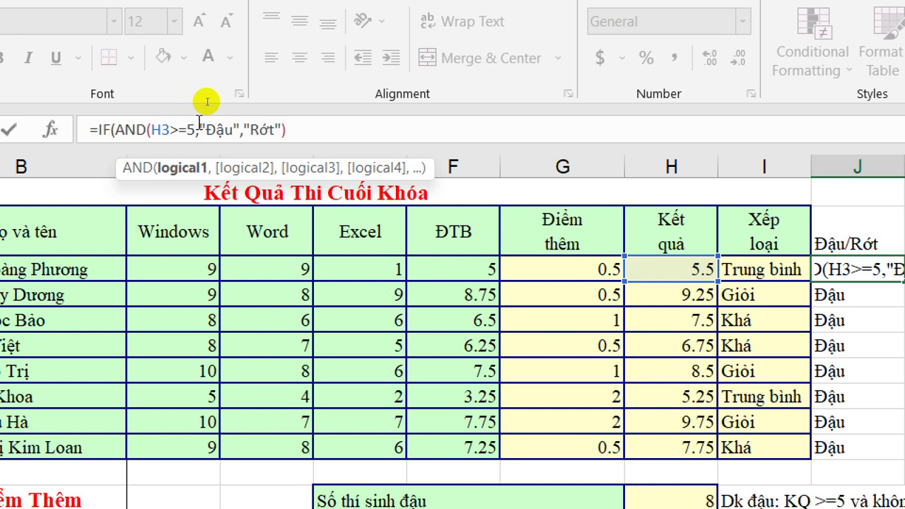
type(",),")
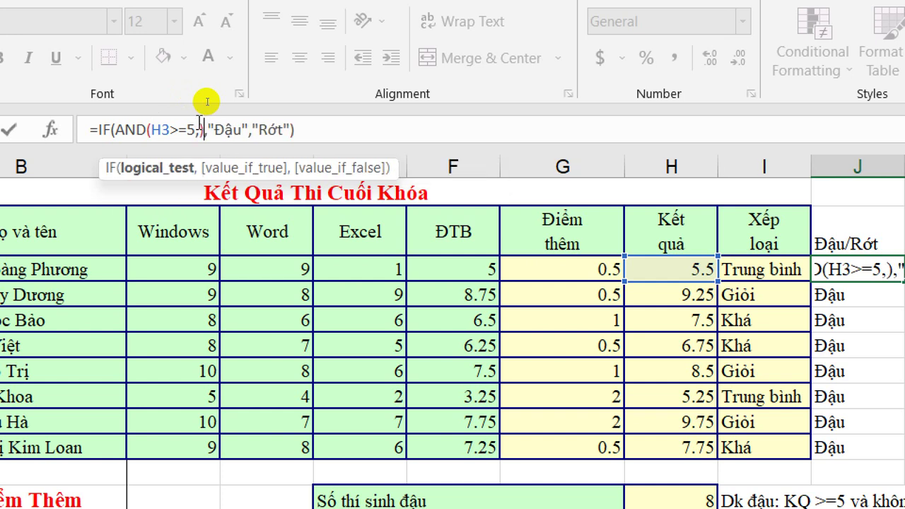
Add MIN(C3:E3)>=2 as AND's second condition, turning the first student to Rớt.
key("Left")
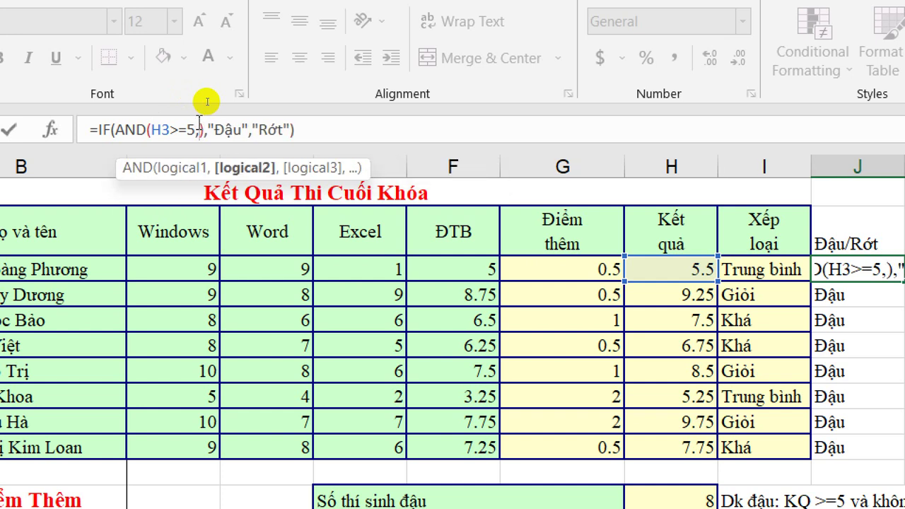
type("min")
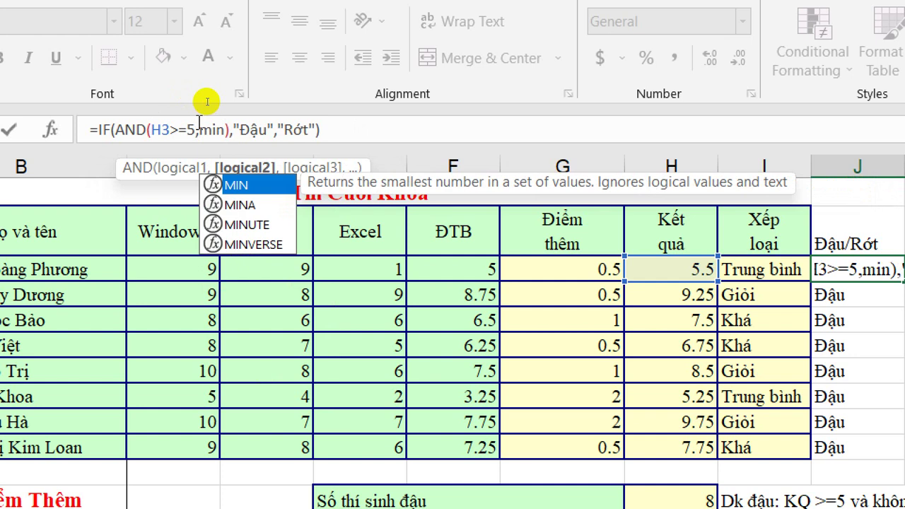
key("Tab")
type(")")
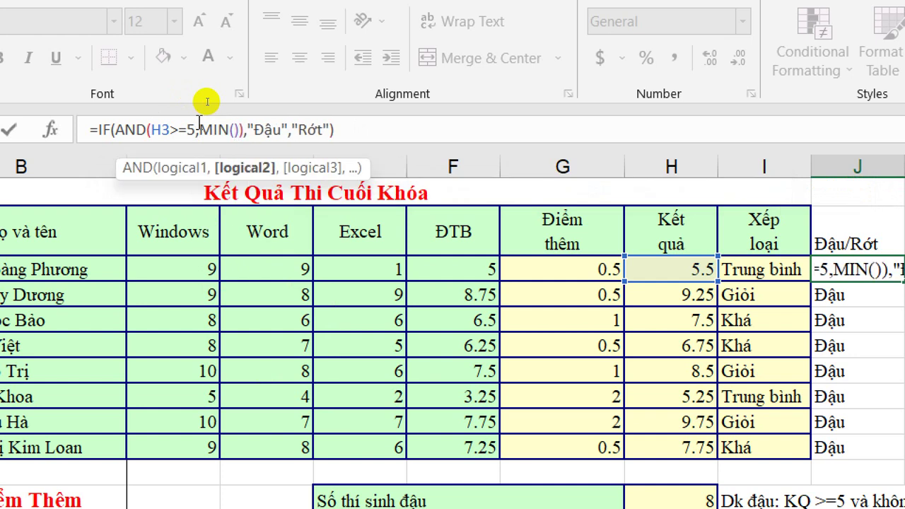
key("Left")
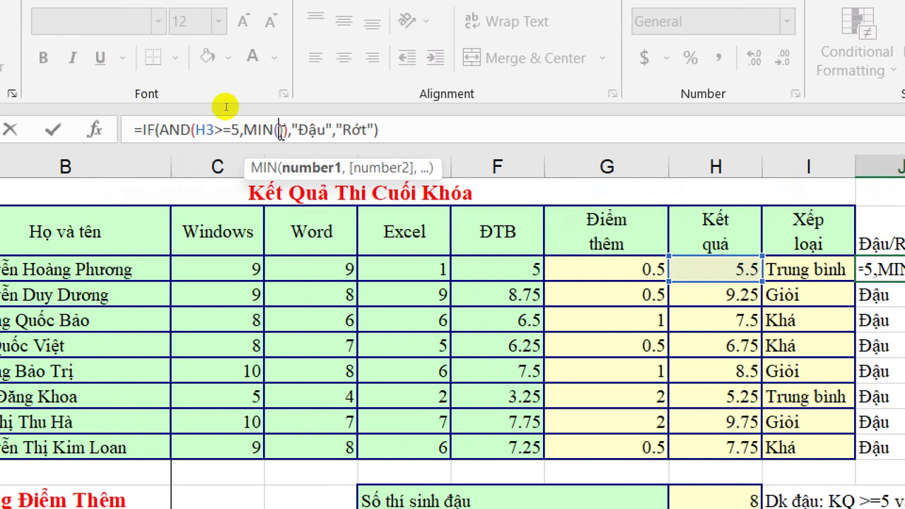
left_click_drag(223, 267, 408, 276)
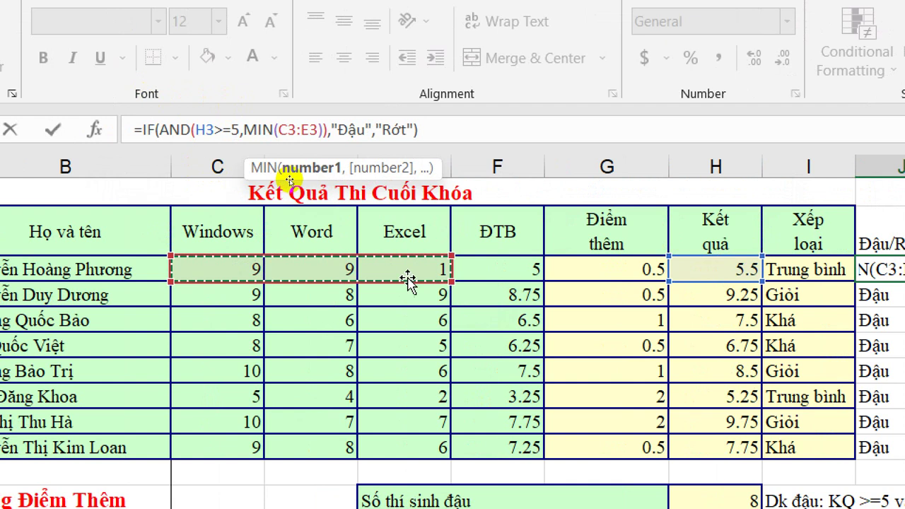
key("Left")
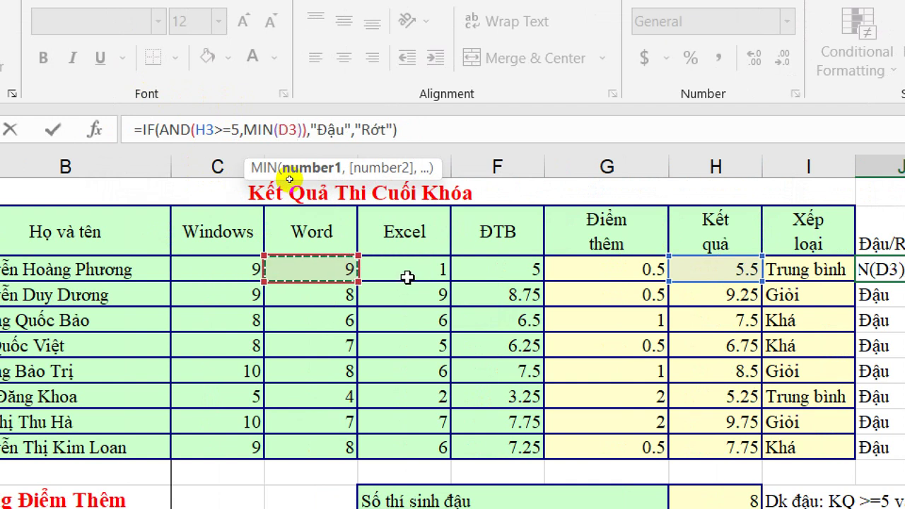
key("Left")
left_click(407, 277, "shift")
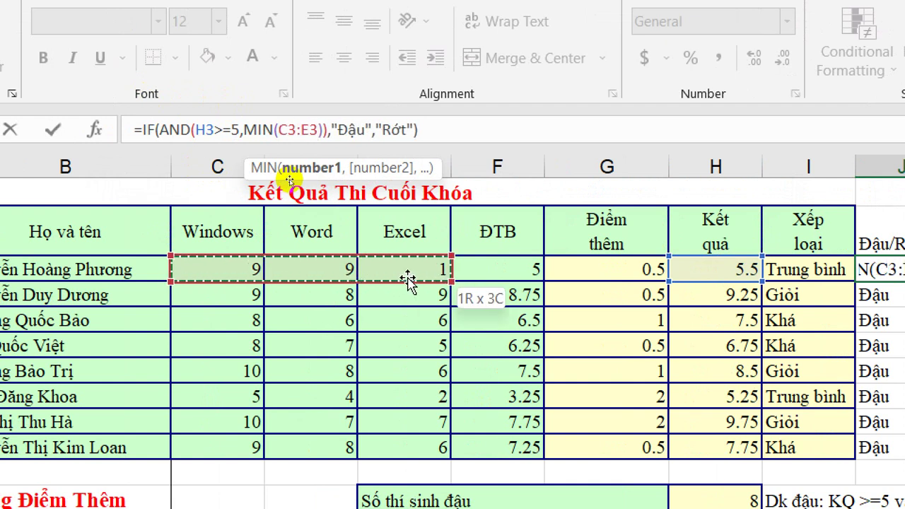
left_click(323, 132)
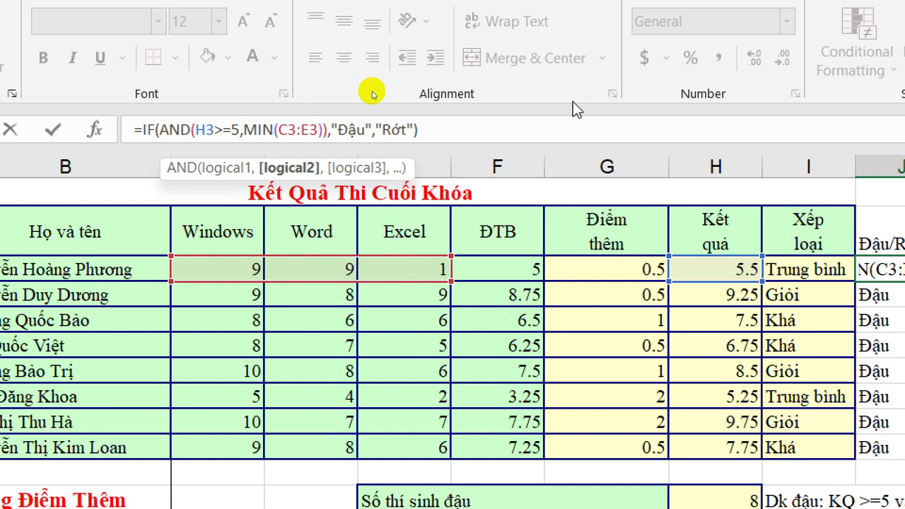
type(">=2")
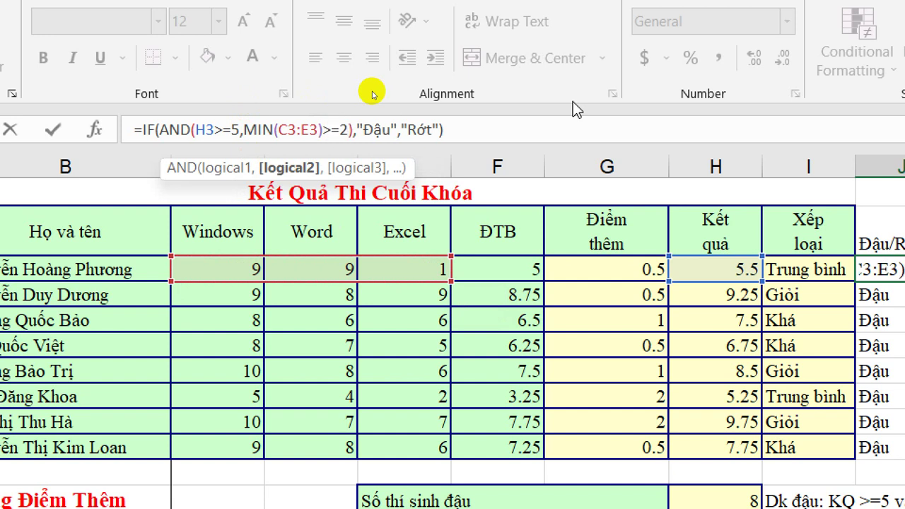
key("Return")
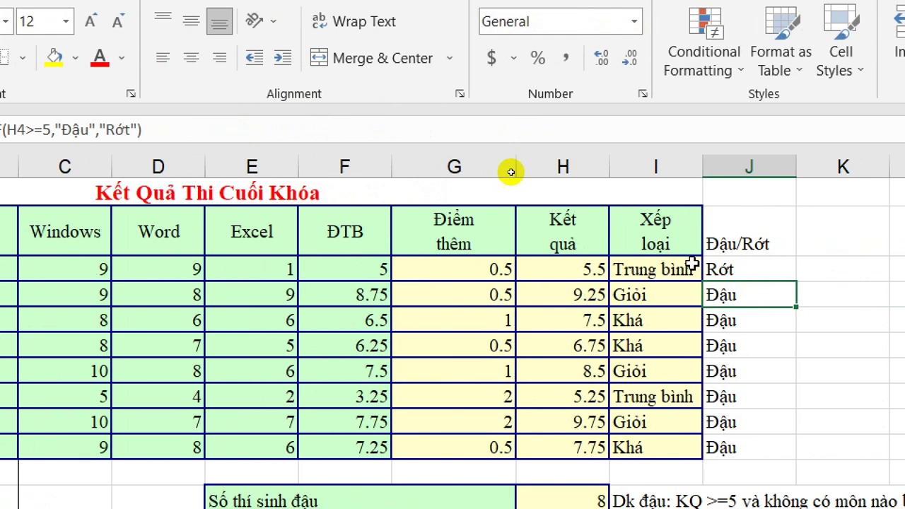
left_click(717, 263)
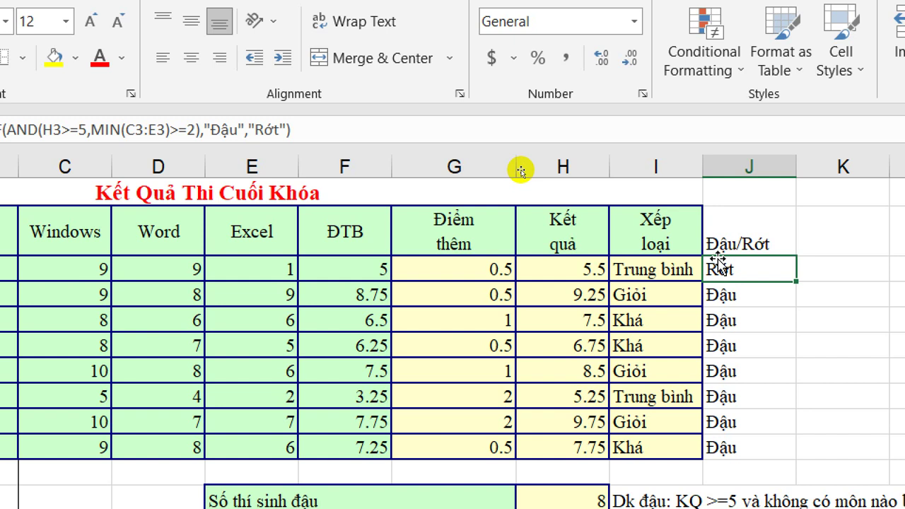
left_click(213, 128)
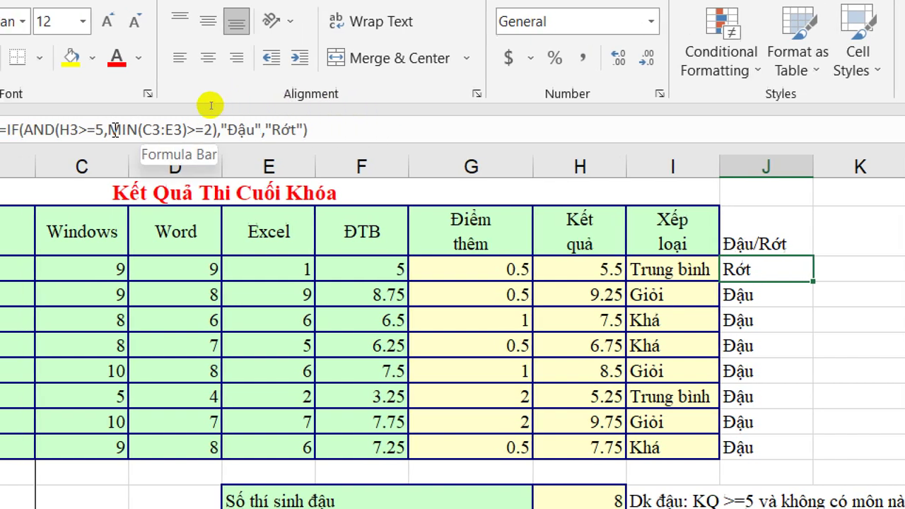
mouse_move(110, 130)
left_mouse_down()
mouse_move(212, 131)
mouse_move(202, 133)
left_mouse_up()
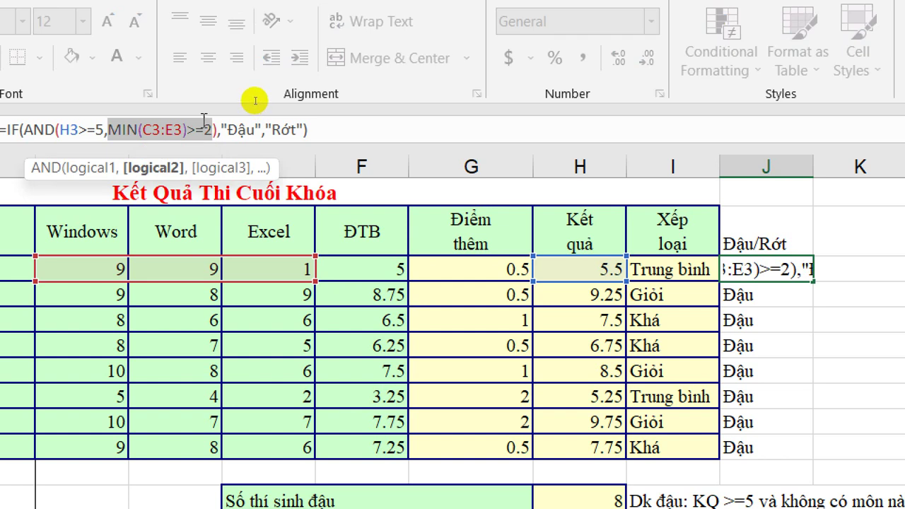
key("ctrl+Return")
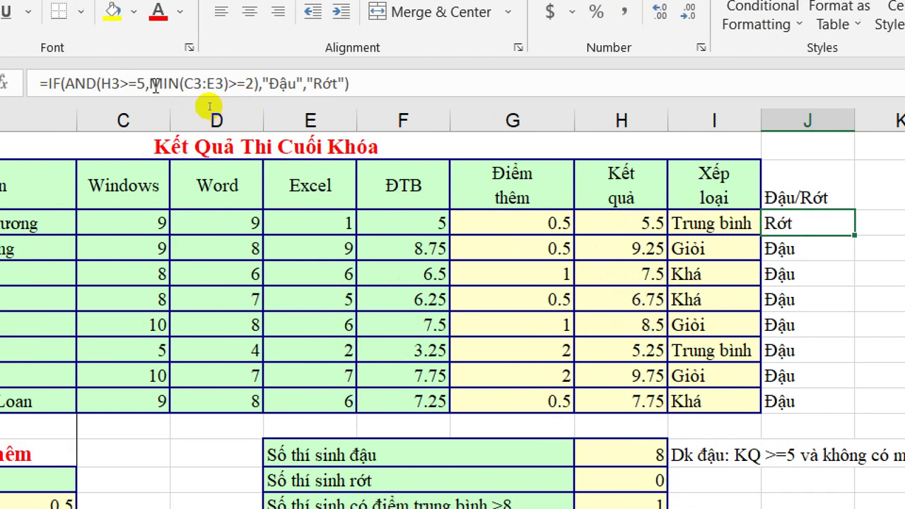
left_click(127, 83)
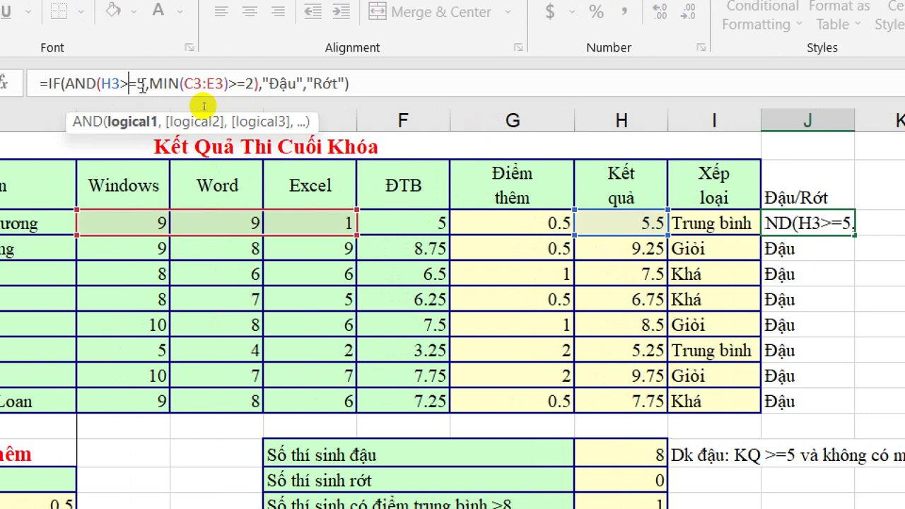
left_click_drag(145, 83, 106, 93)
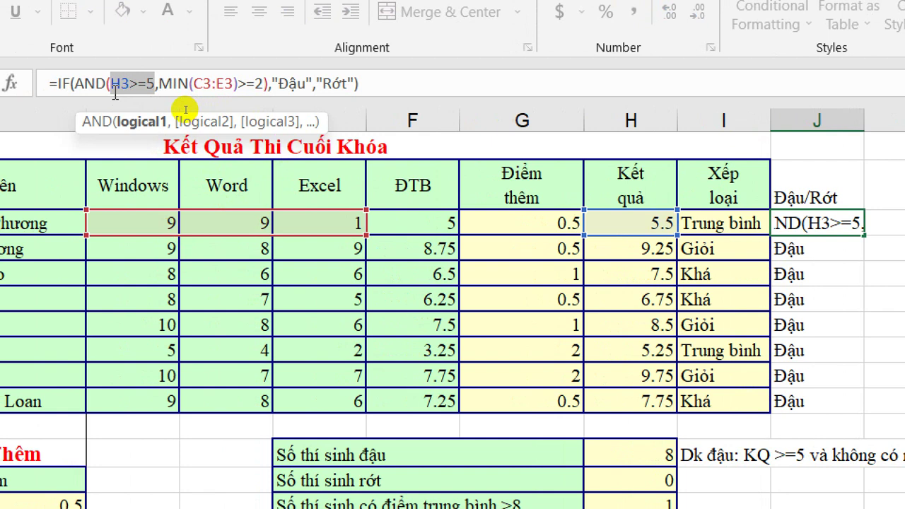
key("ctrl+Return")
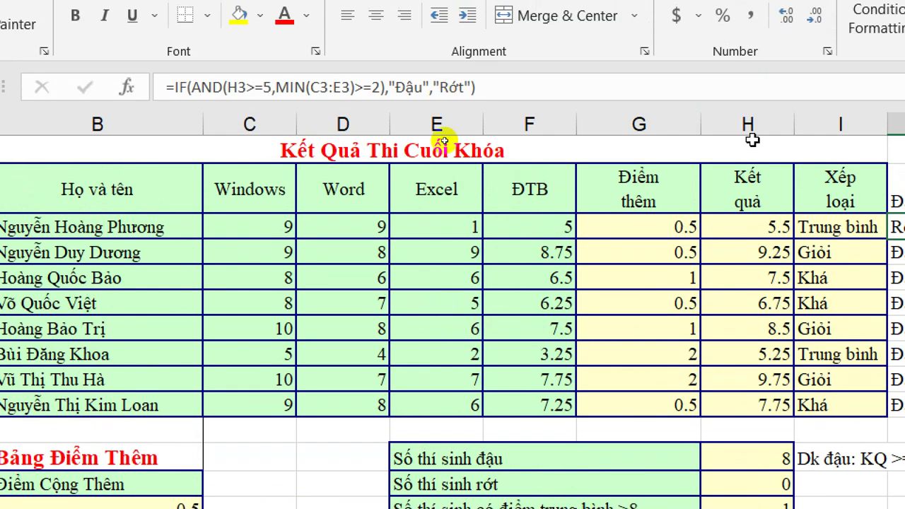
In I3's nested IF grading formula, replace all three H3 references with F3 (ĐTB).
left_click(757, 227)
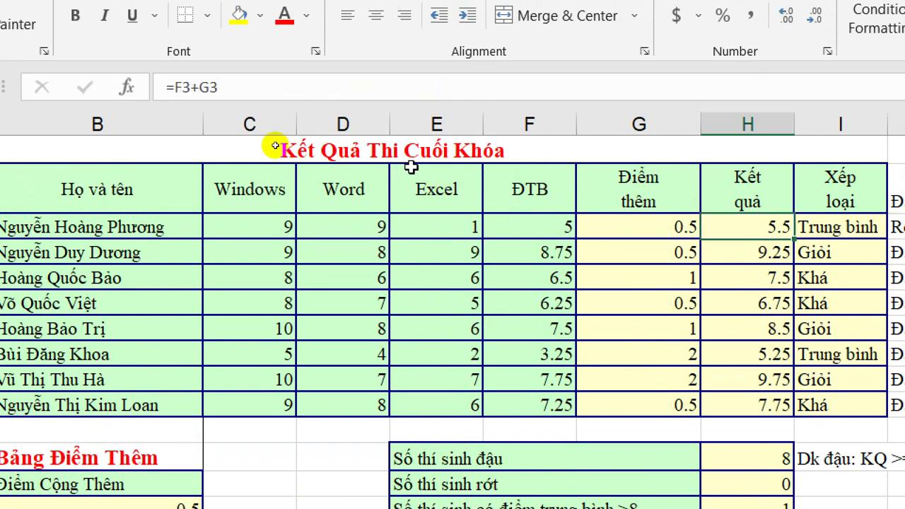
left_click(804, 238)
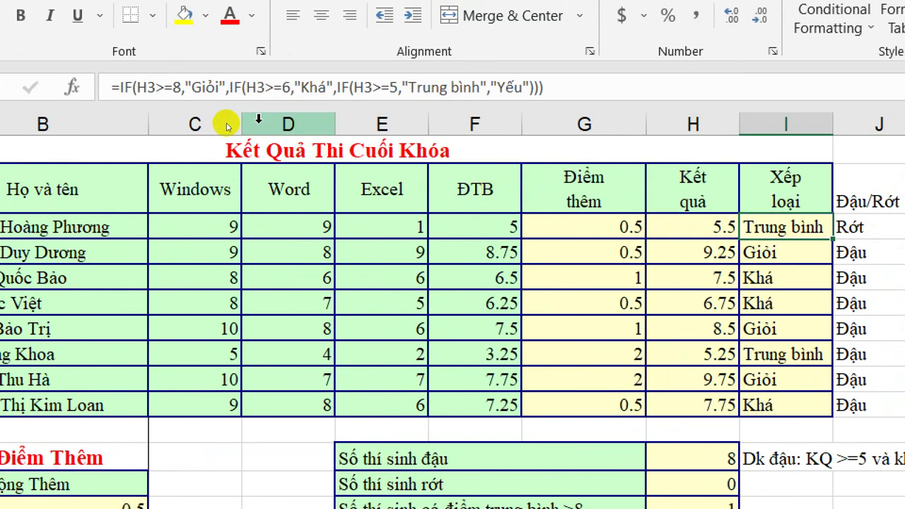
double_click(147, 87)
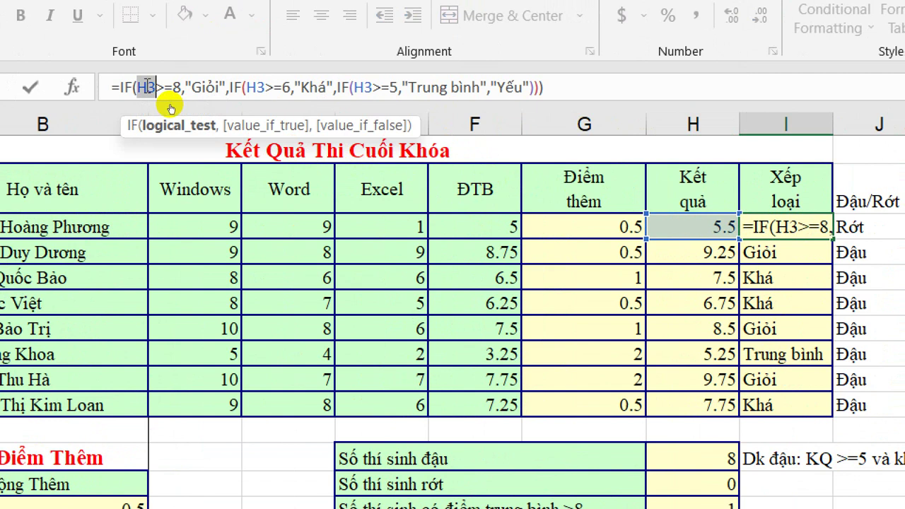
left_click(456, 227)
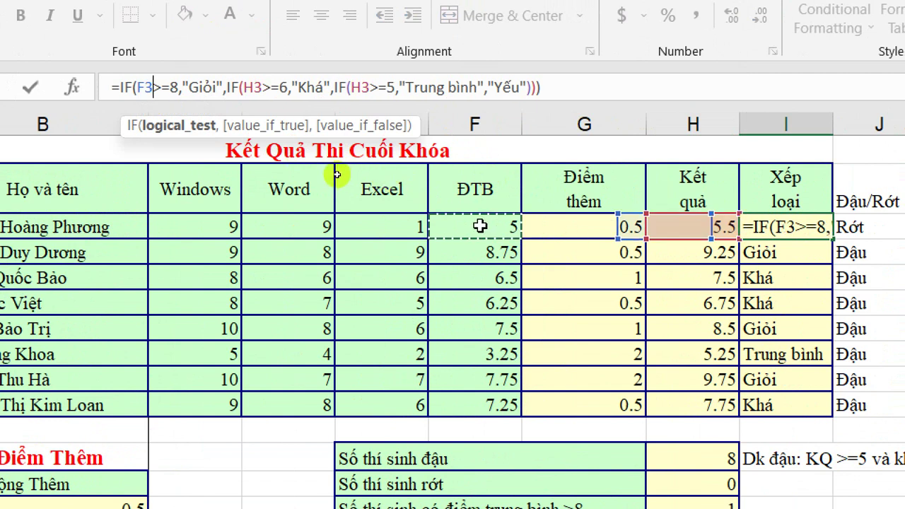
double_click(249, 87)
left_click(470, 227)
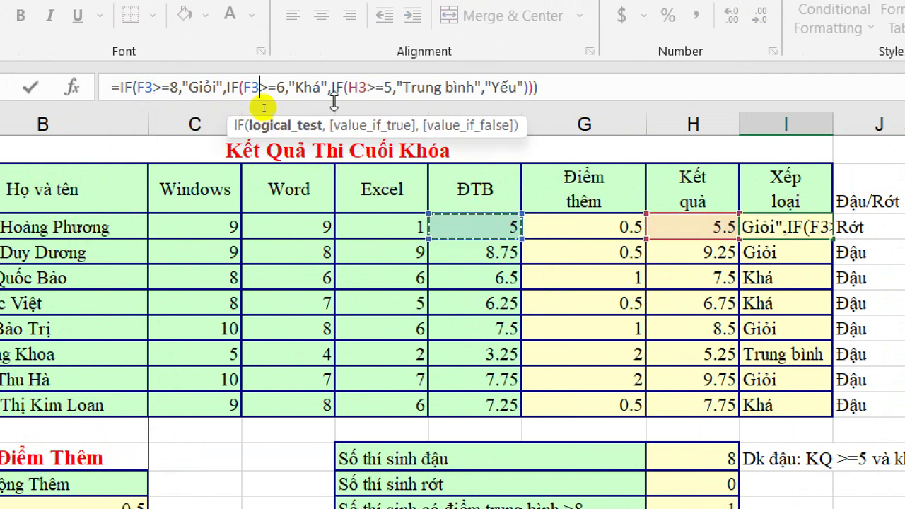
double_click(357, 87)
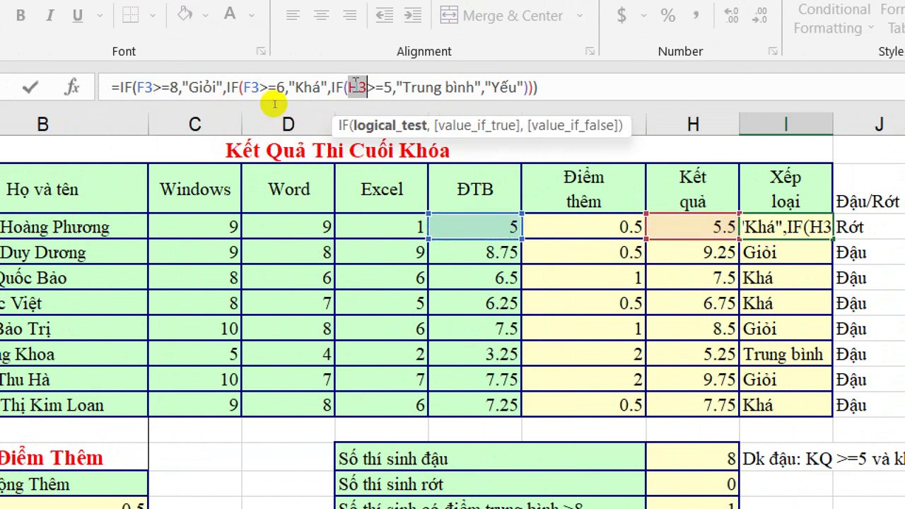
left_click(461, 226)
key("Return")
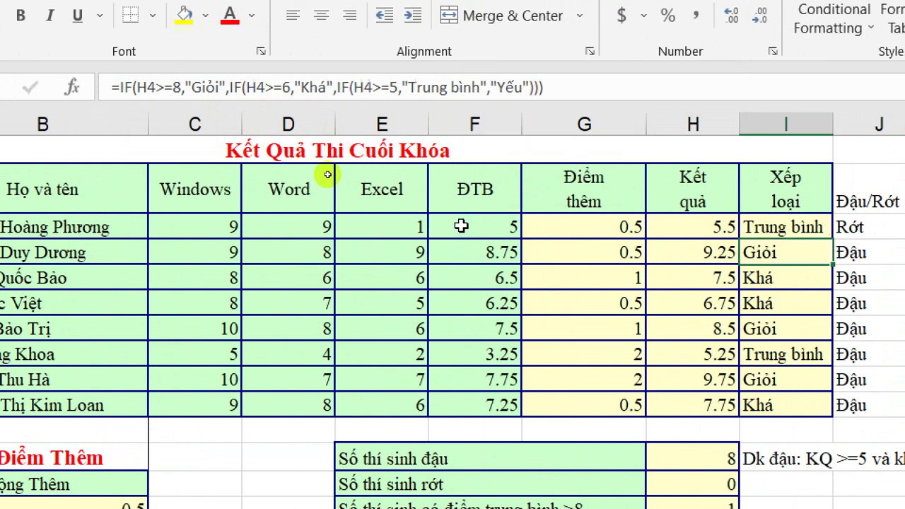
Fill the ĐTB-based grading formula from I3 down to I10 and check the recalculated grades.
scroll(778, 241, "right", 1)
left_click(764, 229)
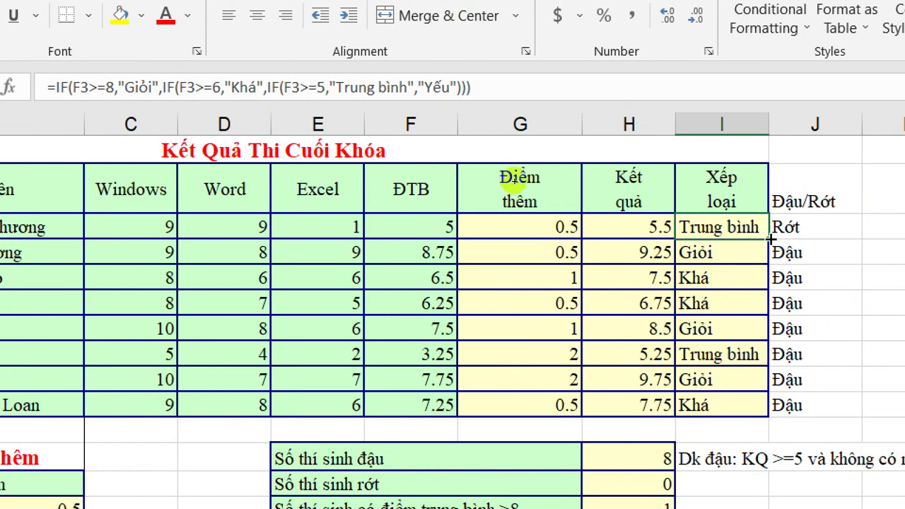
double_click(769, 239)
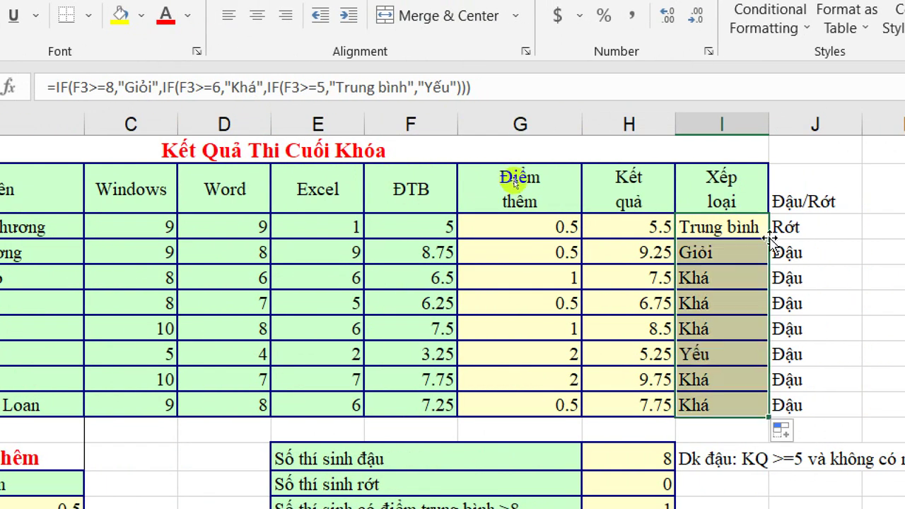
left_click(721, 329)
left_click(717, 351)
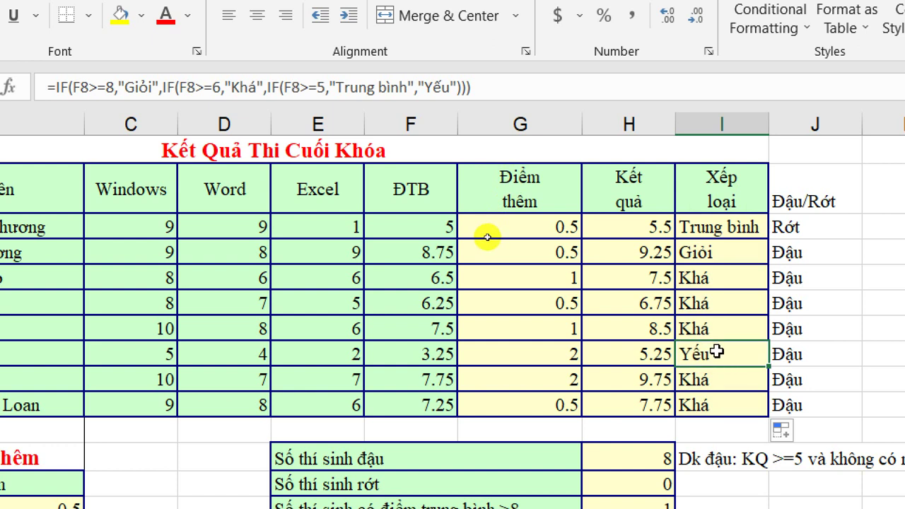